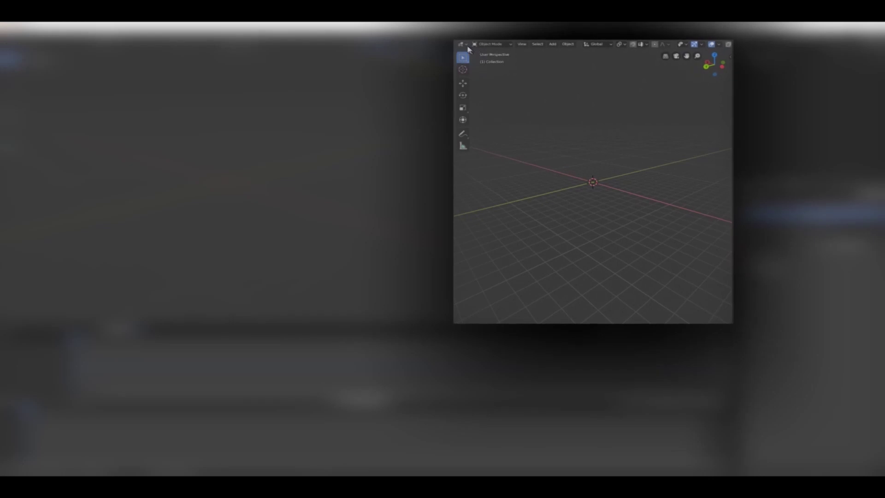
Switch the second 3D viewport to the Shader Editor
click(461, 44)
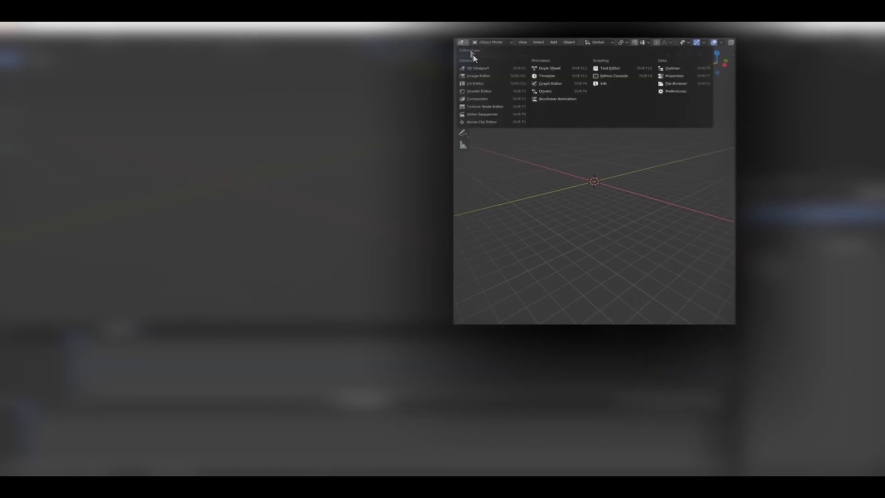
click(482, 91)
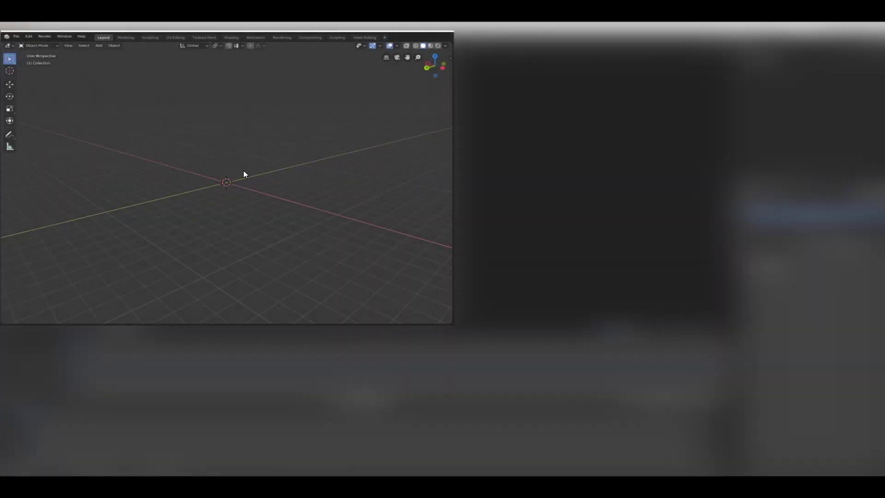
Add a cylinder mesh at the world origin with its default settings
key(shift+a)
mouse_move(245, 170)
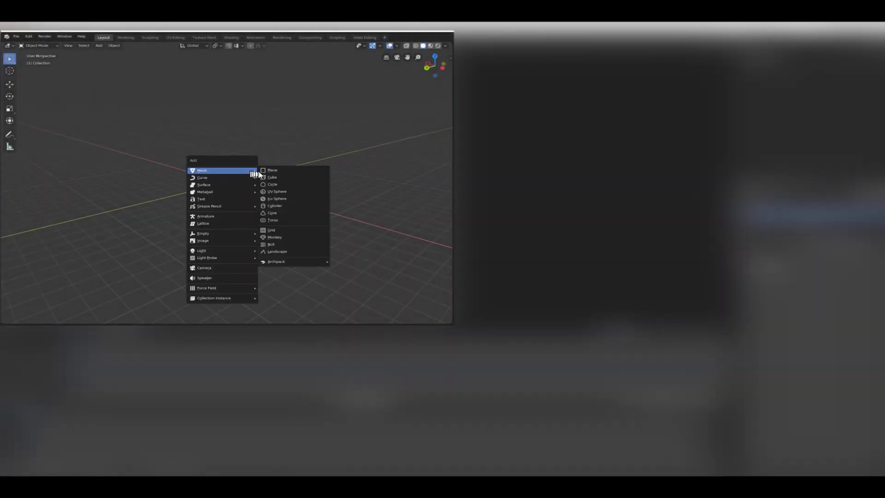
click(290, 207)
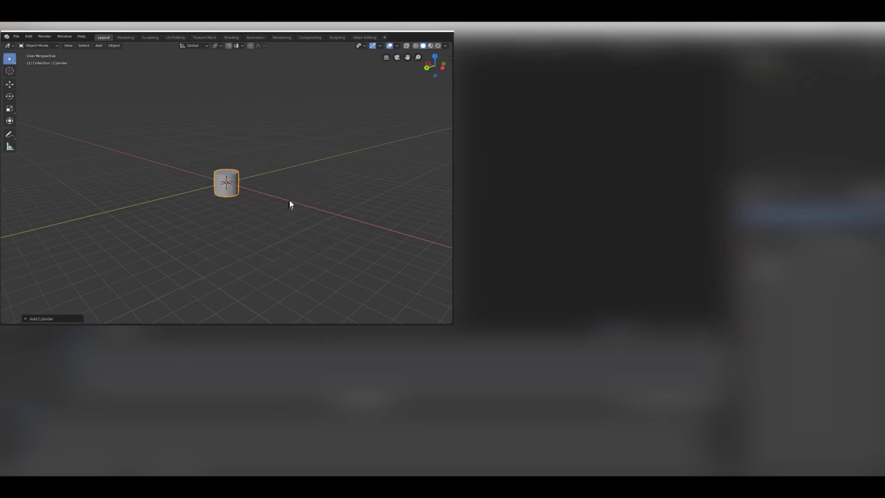
click(59, 318)
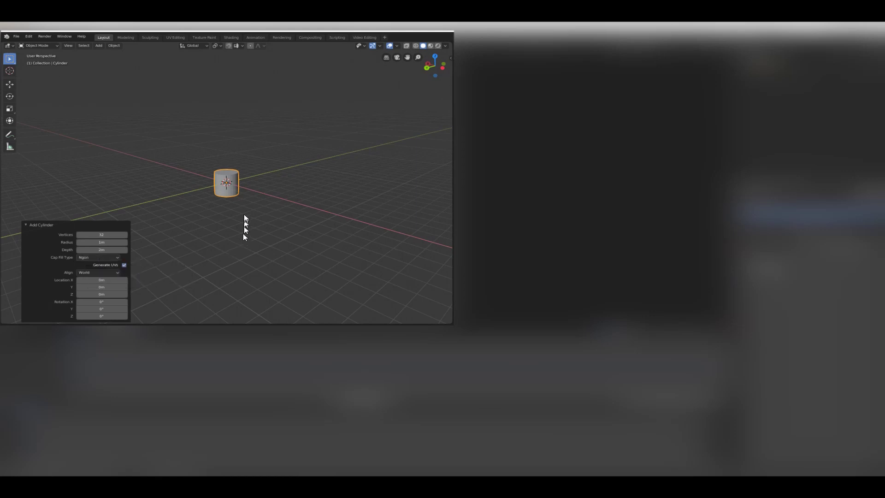
click(88, 225)
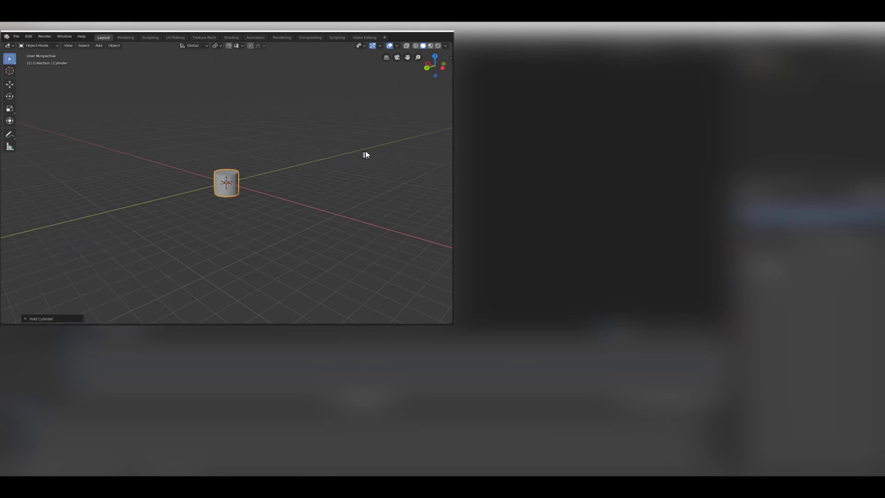
Scale the cylinder down on X and Y to about 0.11, then shorten it along Z into a small stub
key(s)
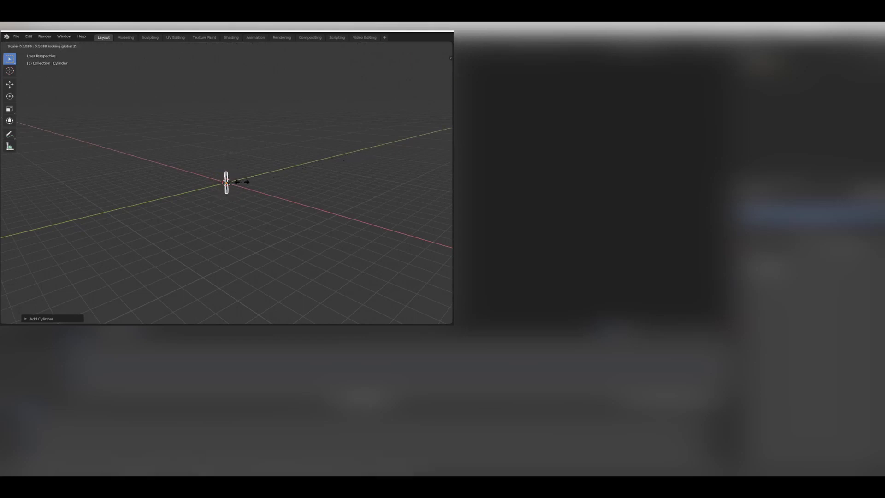
click(234, 181)
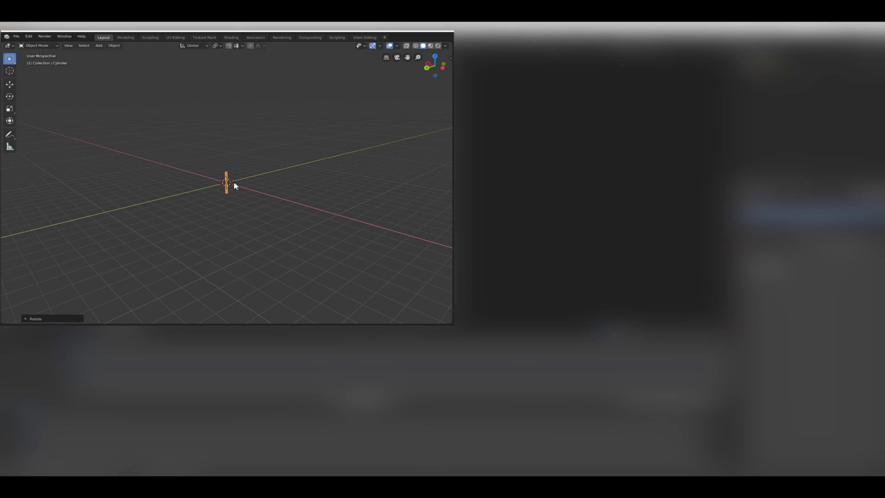
scroll(222, 179, up, 5)
scroll(224, 183, up, 2)
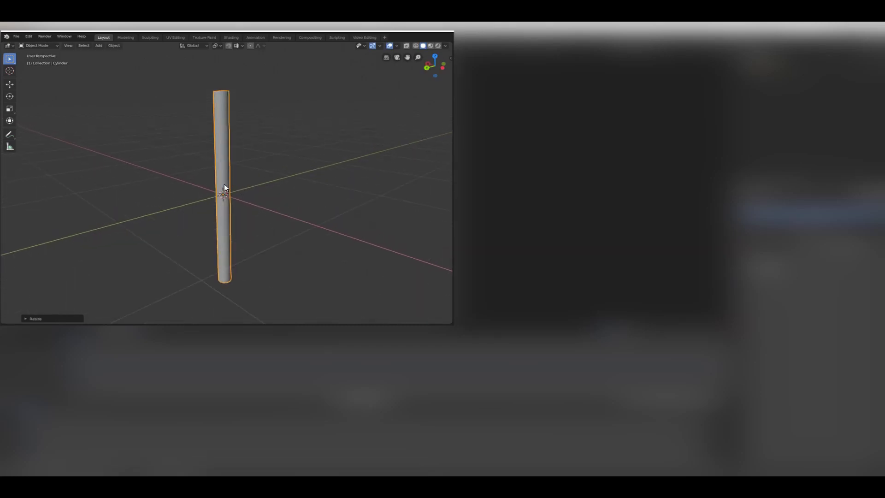
scroll(224, 184, down, 1)
key(s)
key(z)
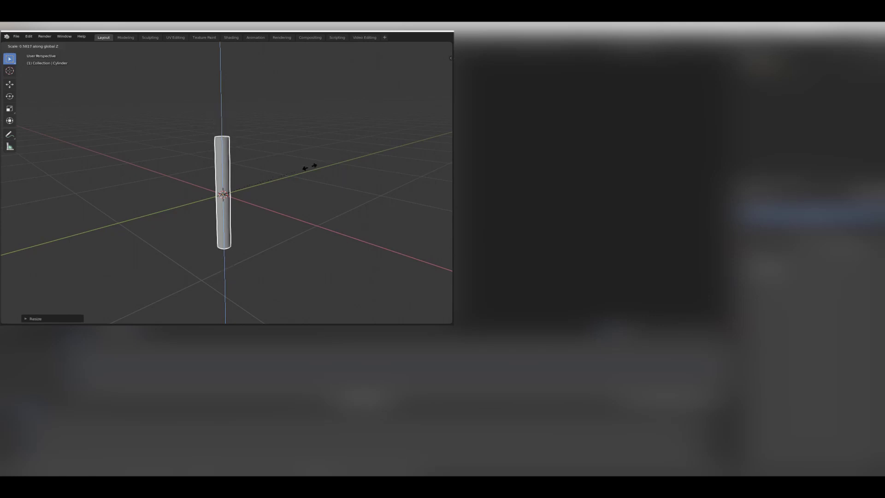
click(243, 189)
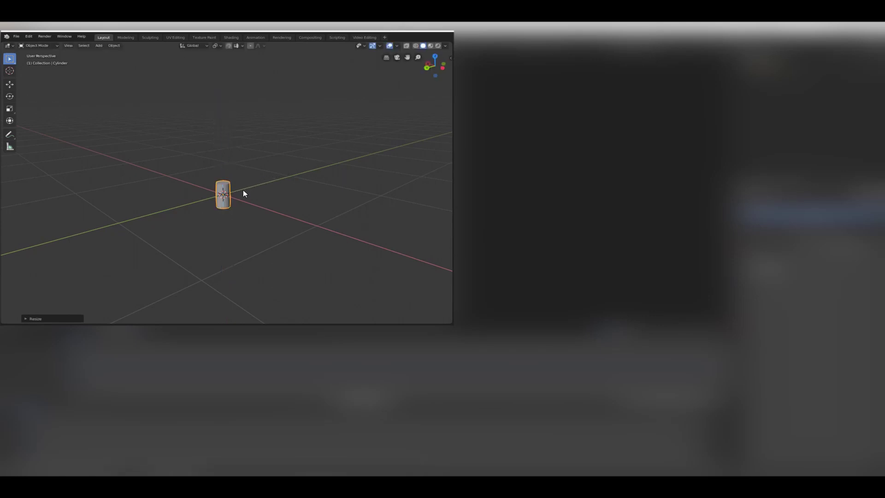
In Edit Mode with face selection, extrude the cylinder's top face upward into two segments slanting in opposite directions
middle_drag(243, 190, 289, 201)
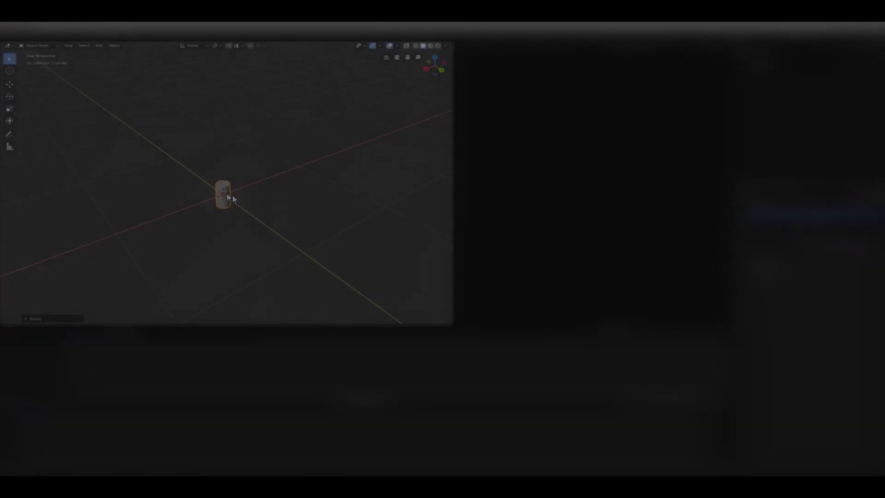
scroll(212, 196, up, 3)
key(Tab)
key(ctrl+Tab)
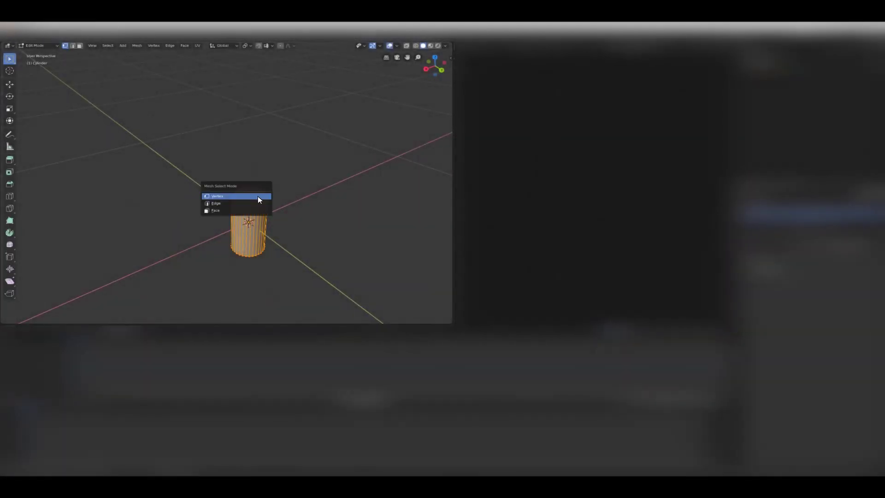
click(232, 210)
click(245, 198)
middle_drag(283, 230, 284, 208)
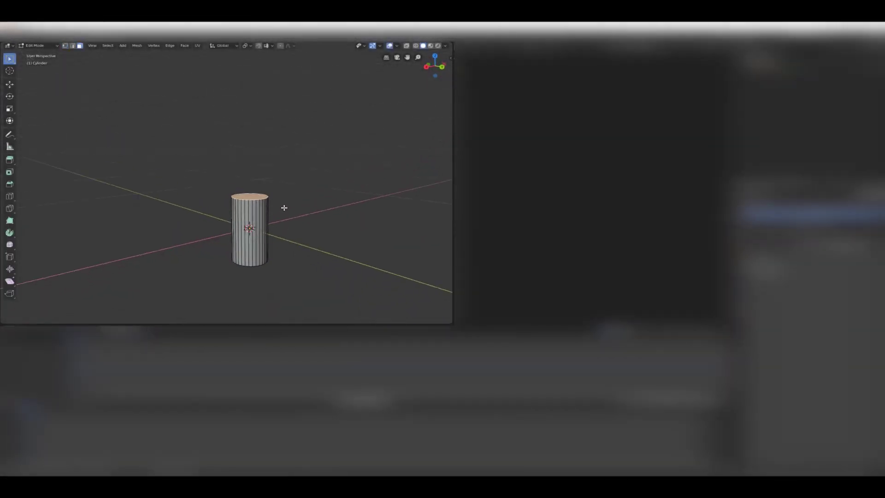
key(e)
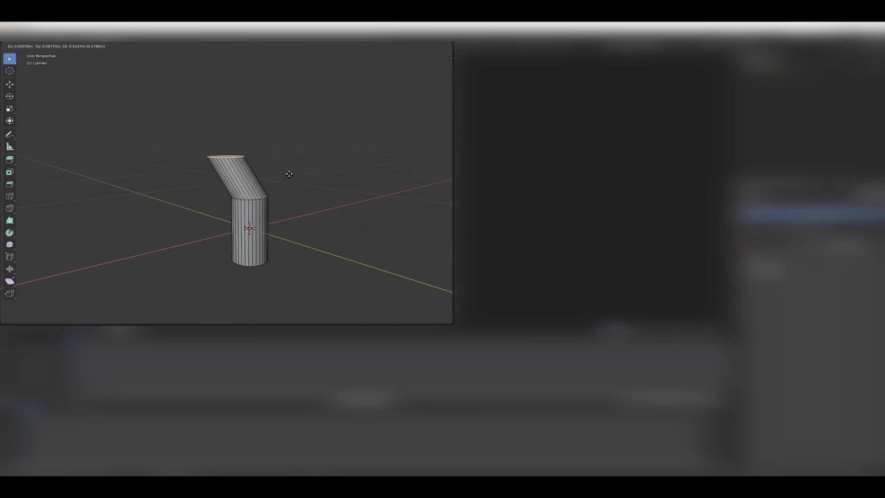
click(290, 174)
key(e)
middle_click(290, 174)
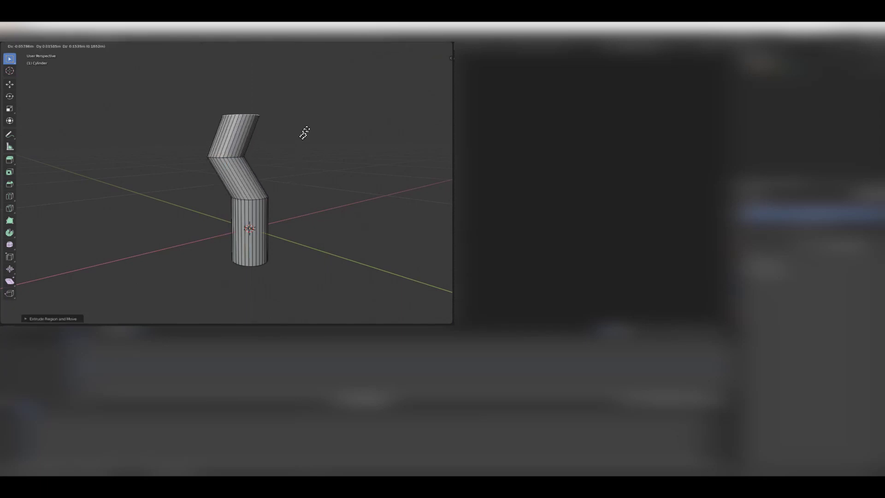
click(311, 104)
Extrude the top face three more times, bending each segment in a different direction to form a crooked trunk
scroll(304, 141, down, 6)
middle_drag(304, 140, 283, 176)
key(e)
click(275, 150)
key(e)
middle_click(282, 176)
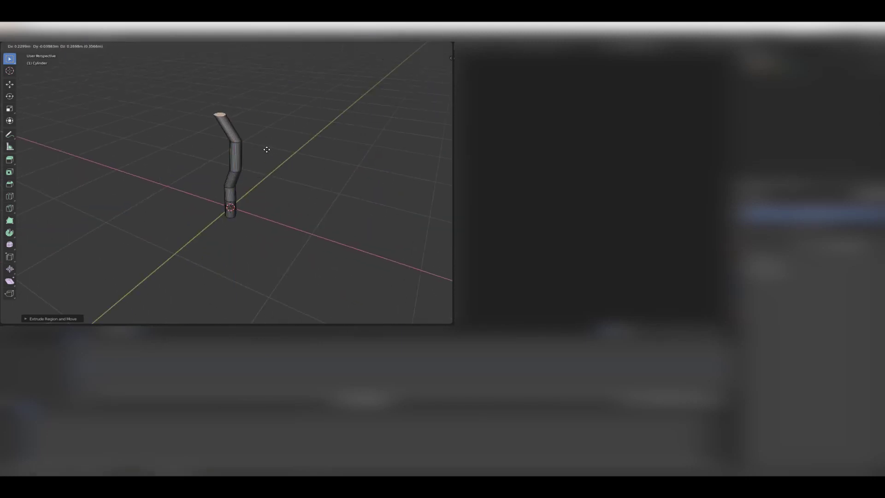
click(266, 148)
key(e)
middle_click(266, 146)
click(278, 123)
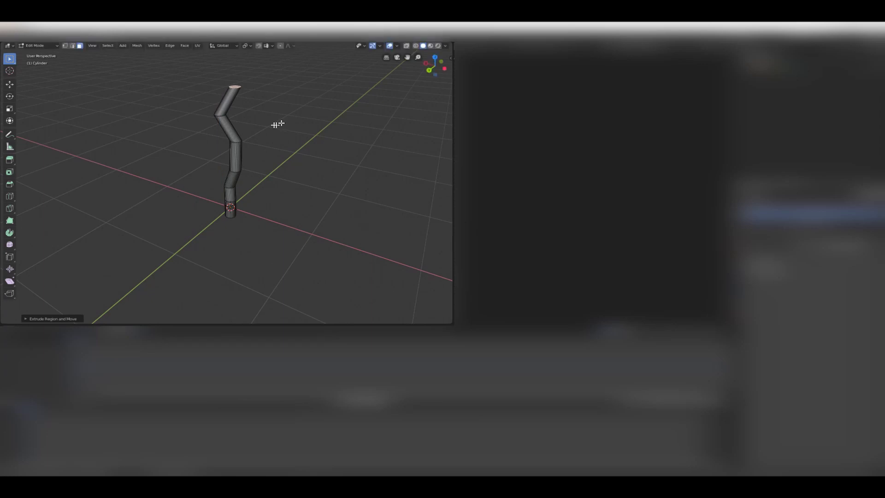
Add two more angled extrusions at the trunk's tip, varying their direction from other viewing angles
middle_drag(278, 123, 328, 147)
key(e)
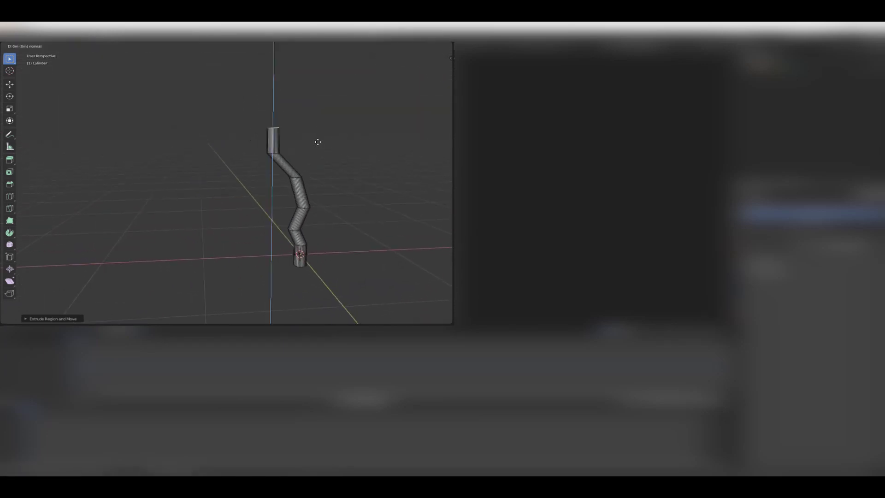
click(300, 113)
middle_drag(312, 113, 216, 133)
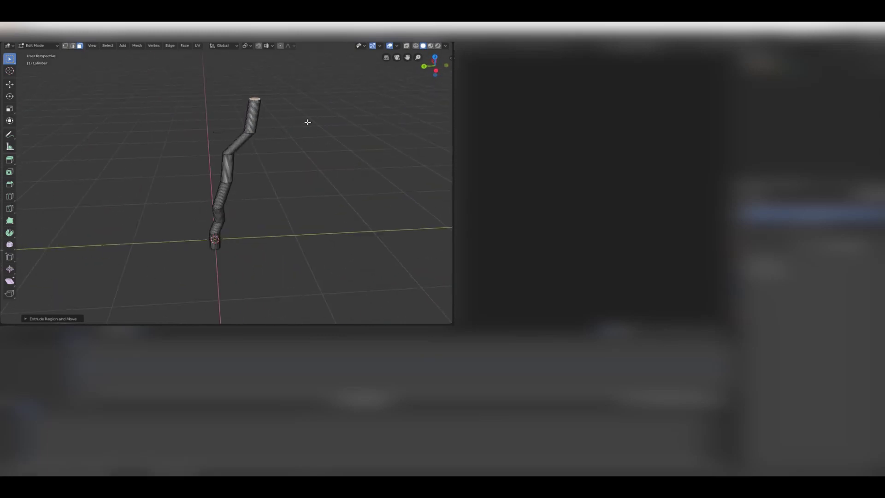
key(e)
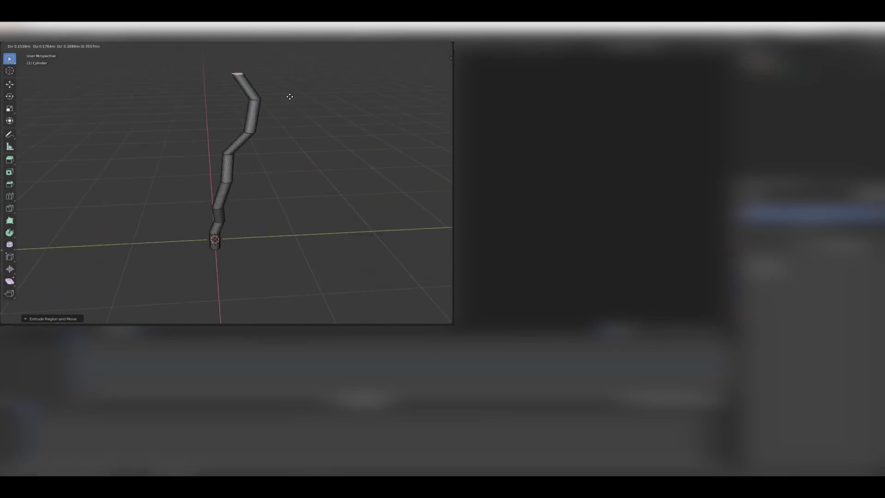
click(289, 93)
Return to Object Mode and thin the whole trunk by scaling it on X and Y only
middle_drag(289, 92, 333, 145)
key(Tab)
key(s)
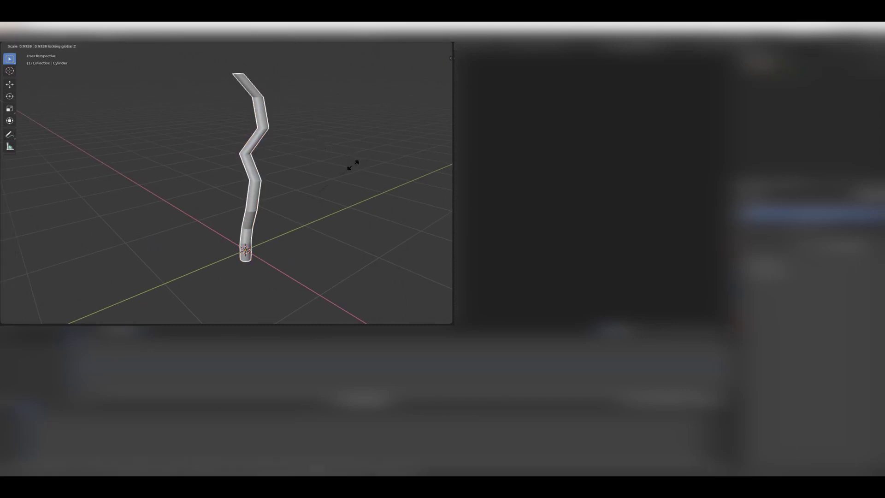
click(275, 223)
Duplicate the trunk beside the original and scale the copy down to a small branch
middle_drag(275, 223, 318, 199)
key(shift+d)
click(347, 196)
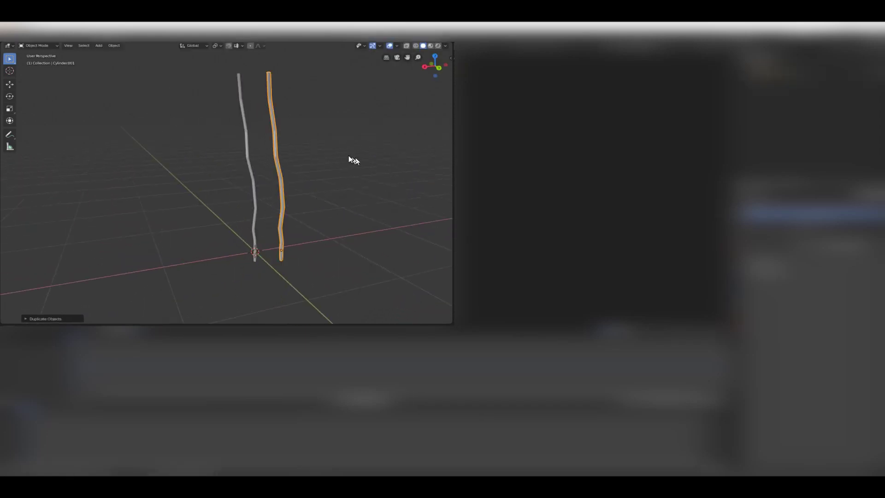
mouse_move(392, 181)
middle_down()
mouse_move(322, 183)
mouse_move(399, 186)
middle_up()
key(s)
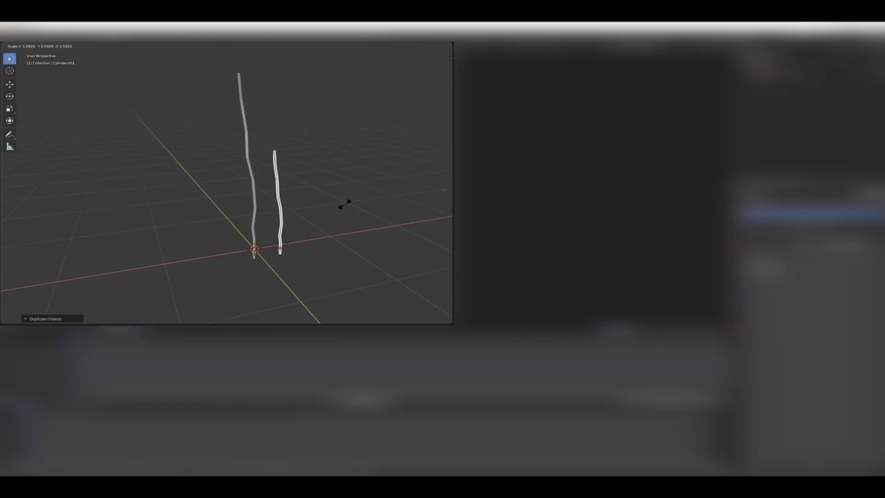
click(317, 226)
Tilt the small branch outward and move its base onto the upper part of the trunk, aligning it from several angles
key(r)
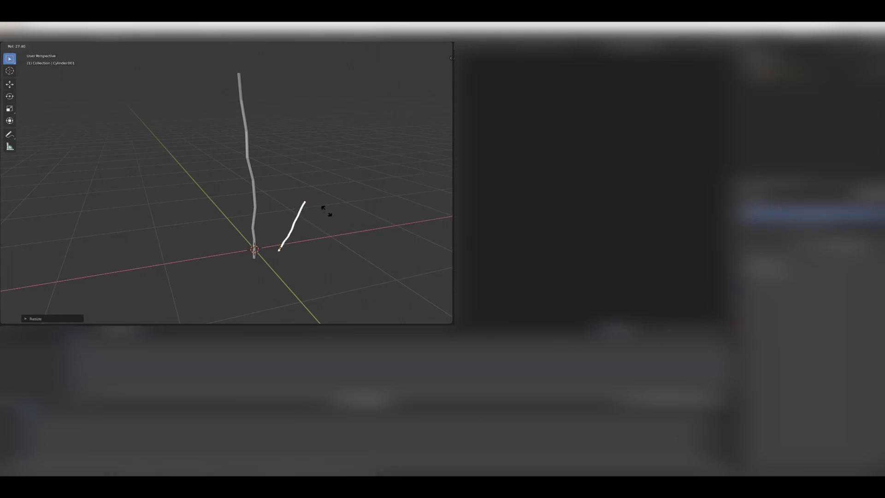
click(324, 212)
key(g)
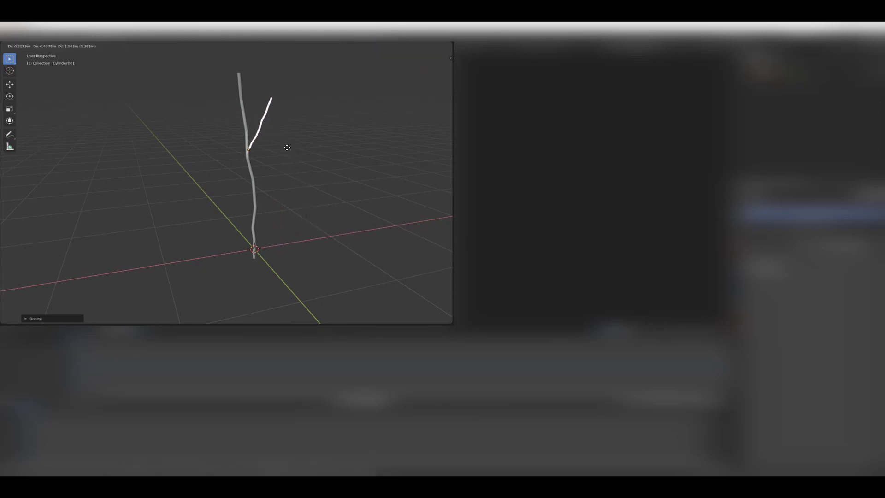
click(289, 146)
mouse_move(289, 147)
middle_down()
mouse_move(275, 174)
mouse_move(316, 156)
mouse_move(354, 176)
middle_up()
key(g)
click(292, 148)
key(g)
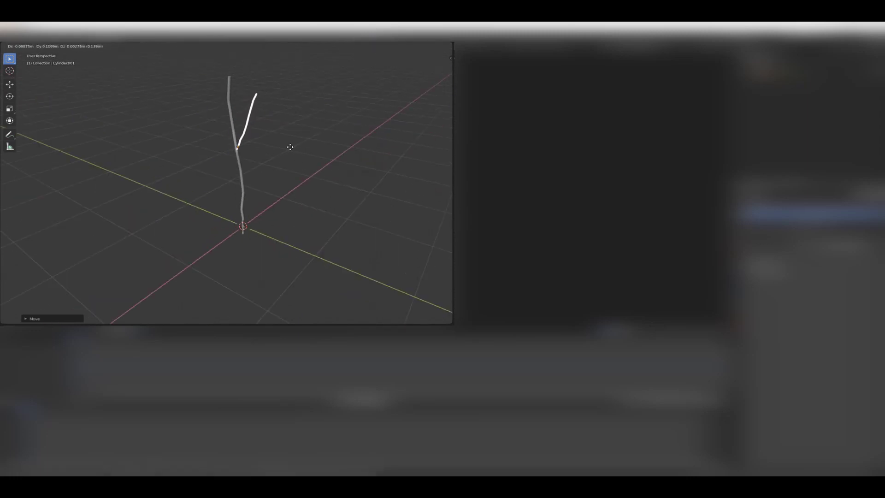
click(291, 145)
Rotate the upper branch around the Z axis and adjust its tilt against the trunk
mouse_move(290, 145)
middle_down()
mouse_move(273, 192)
mouse_move(213, 163)
mouse_move(158, 158)
mouse_move(276, 124)
mouse_move(240, 148)
mouse_move(248, 122)
mouse_move(344, 134)
mouse_move(421, 122)
middle_up()
key(r)
key(z)
click(287, 137)
key(r)
click(261, 109)
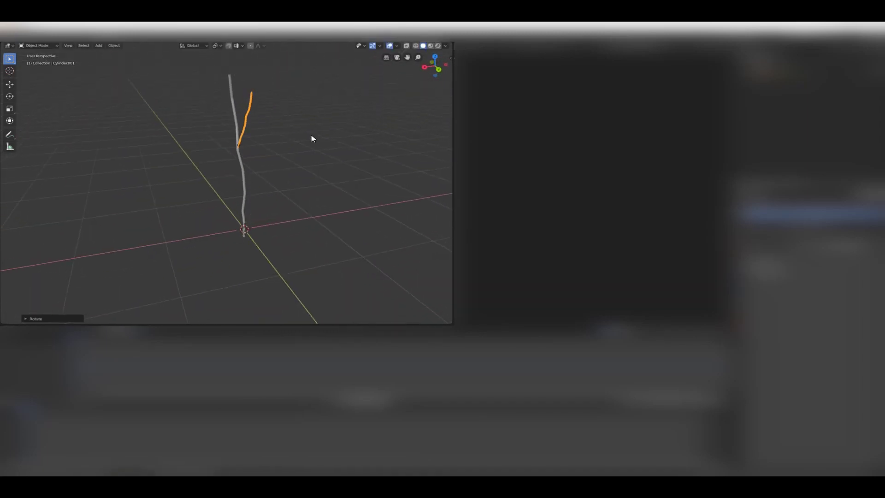
Duplicate the upper branch and move the copy down next to the lower half of the trunk
key(shift+d)
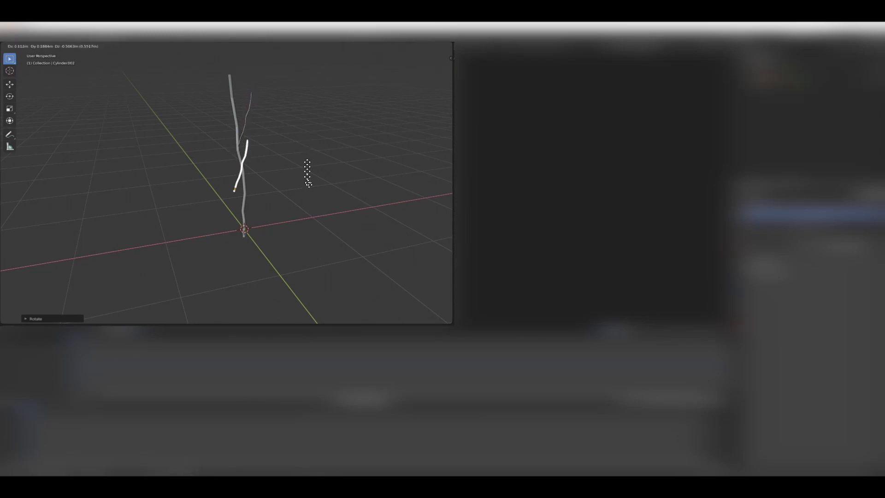
click(249, 219)
middle_drag(249, 219, 333, 200)
key(g)
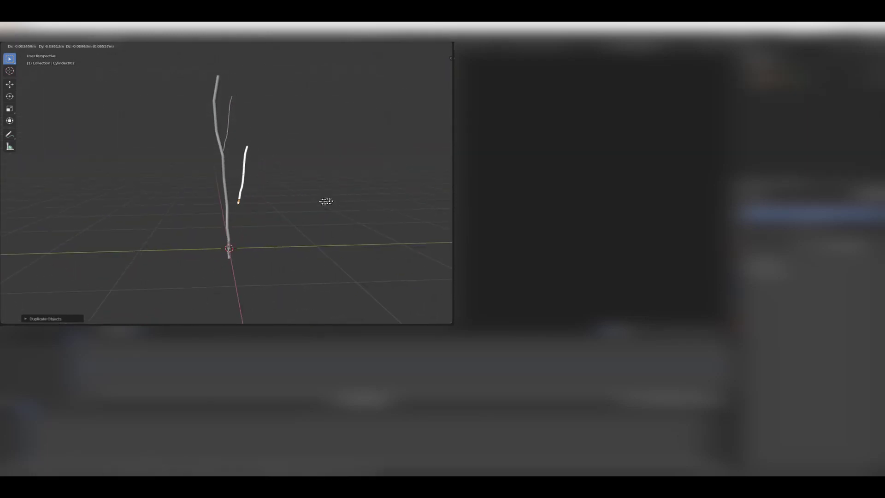
click(312, 197)
Rotate the lower branch around Z toward another side, adjust its tilt and move its base onto the trunk
key(r)
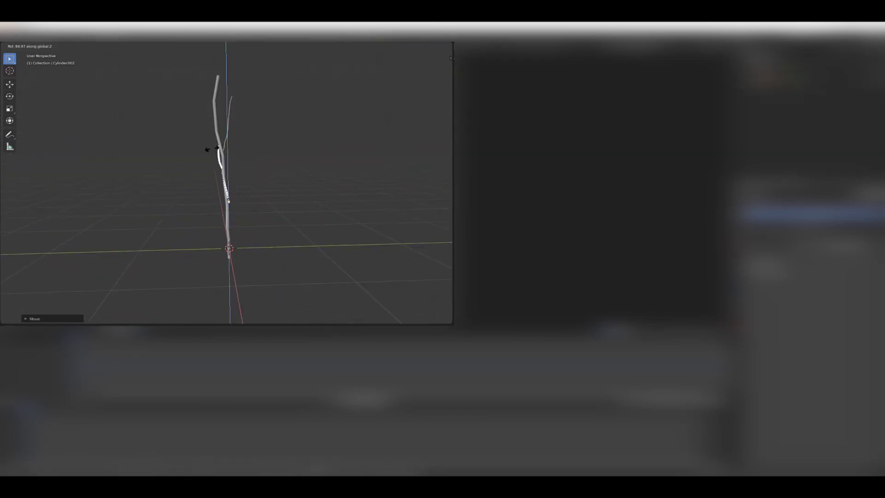
click(182, 179)
key(g)
click(259, 198)
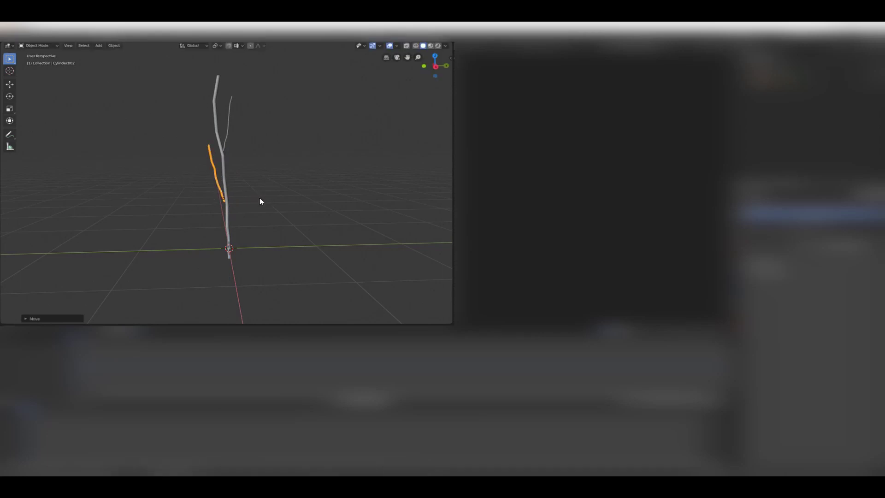
key(r)
click(251, 192)
key(g)
click(241, 197)
Turn the lower branch further around Z from another view and reseat its base against the trunk
middle_drag(241, 197, 354, 203)
key(r)
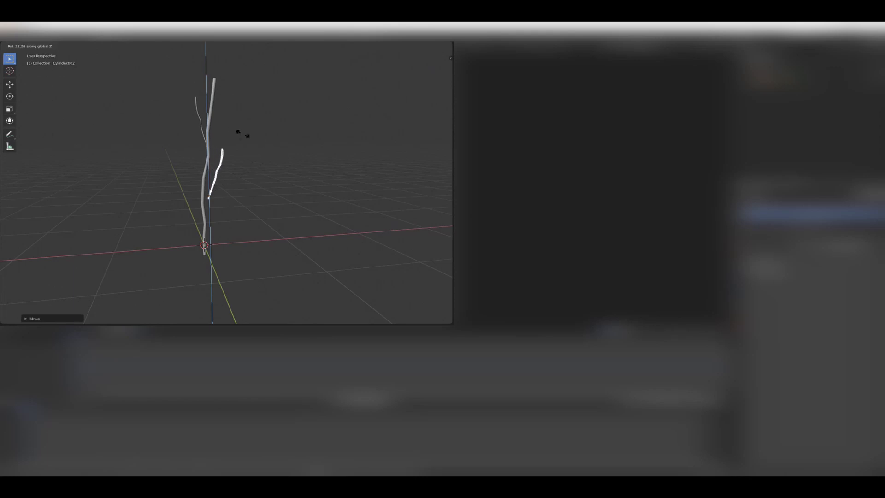
click(141, 126)
key(g)
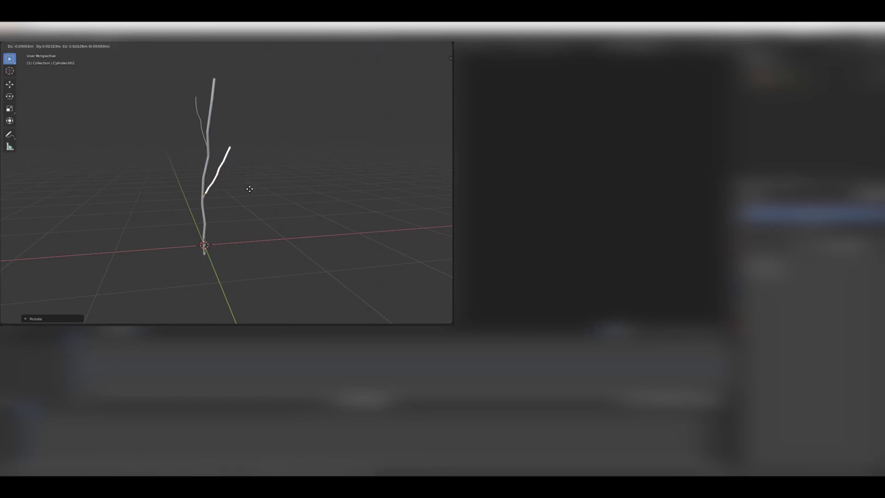
click(264, 187)
middle_drag(265, 188, 189, 193)
key(Tab)
key(Tab)
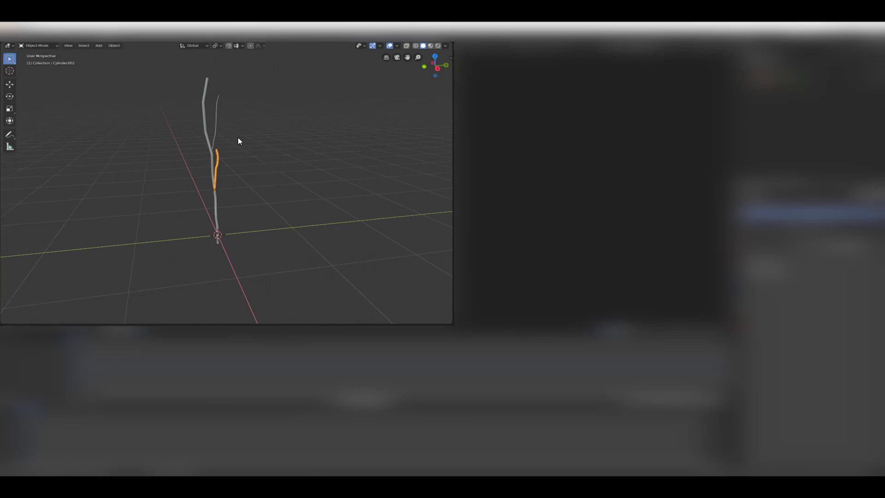
Join both side branches and the trunk into one object and rename it Bolt
shift+click(216, 122)
shift+click(205, 129)
key(ctrl+j)
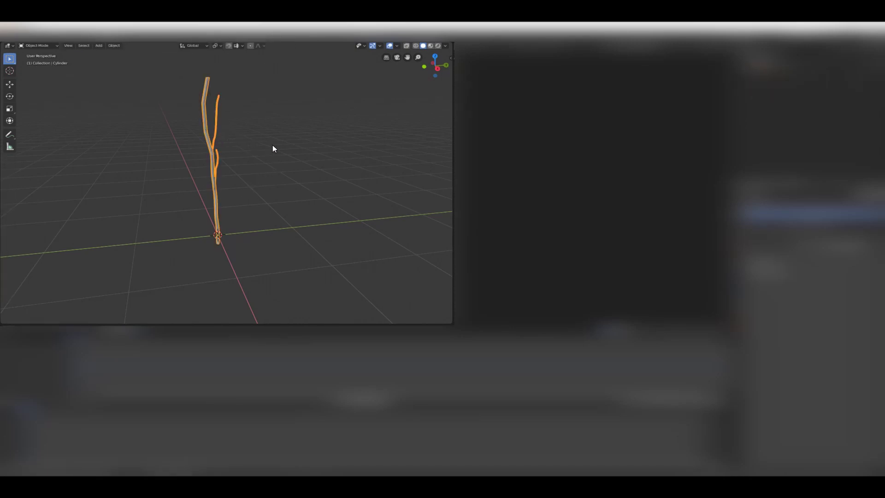
double_click(767, 68)
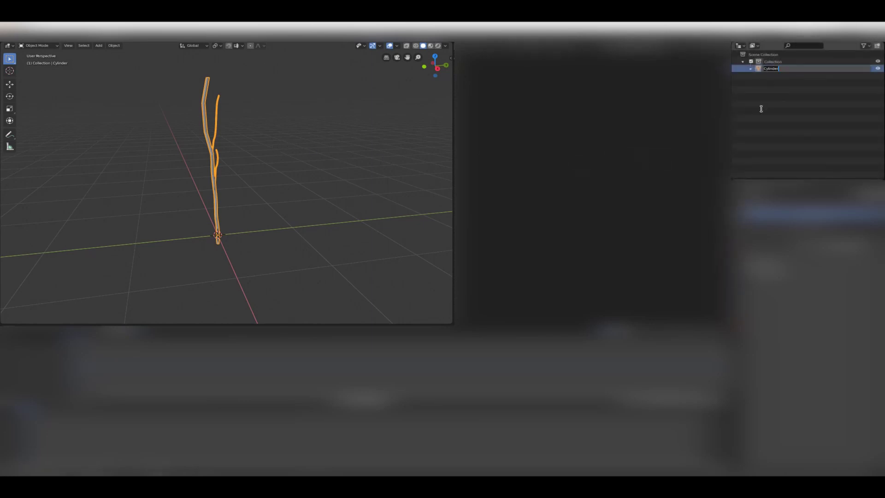
key(Return)
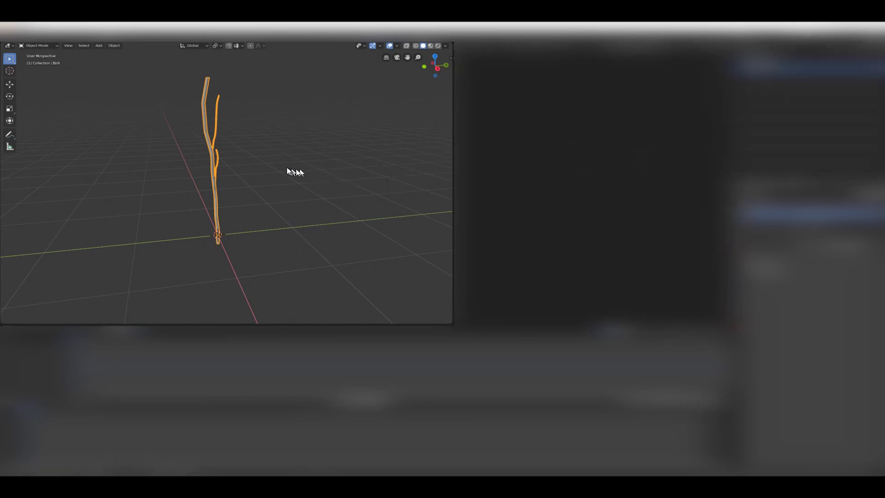
Rotate the Bolt object 180 degrees around the global X axis so its branches point downward
middle_drag(285, 170, 233, 174)
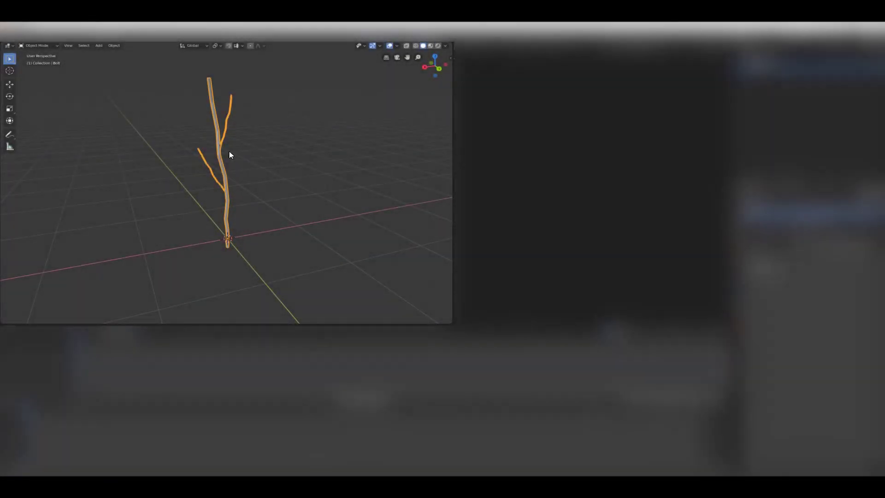
mouse_move(229, 152)
middle_down()
mouse_move(286, 156)
mouse_move(244, 148)
middle_up()
key(r)
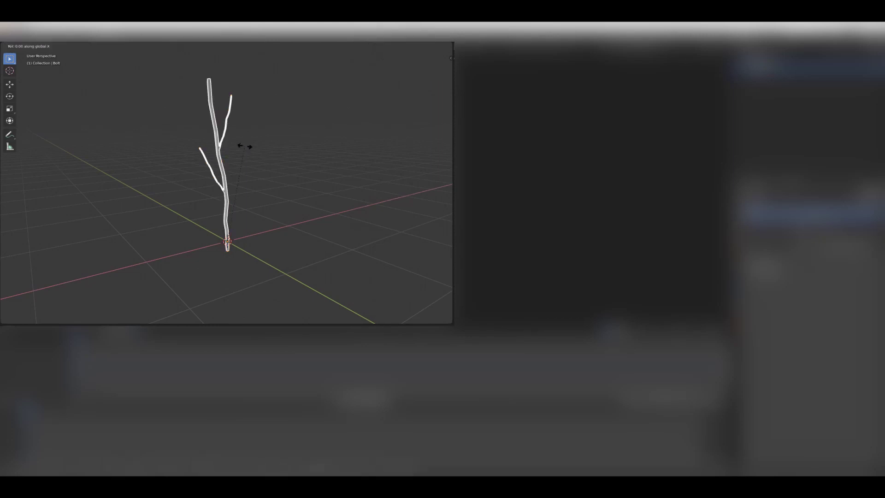
text(1)
text(80)
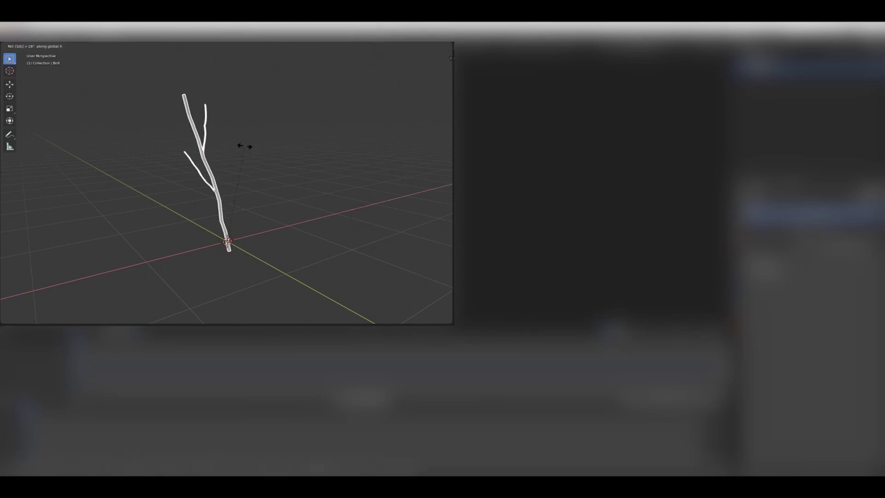
click(251, 173)
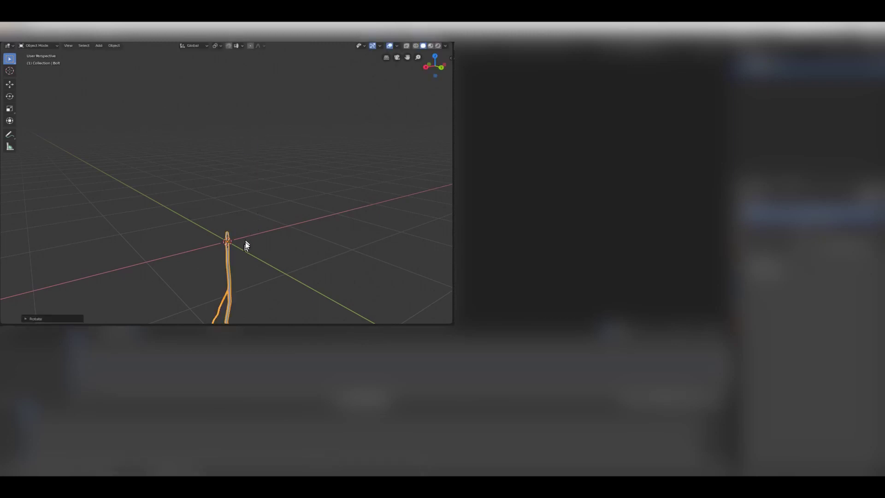
Move the flipped Bolt up along the Z axis until its thin end sits at ground level
key(g)
key(z)
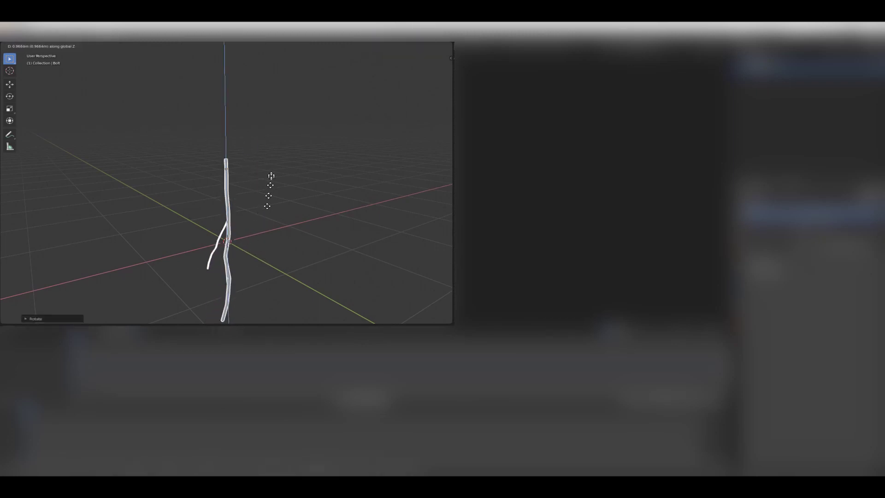
click(276, 88)
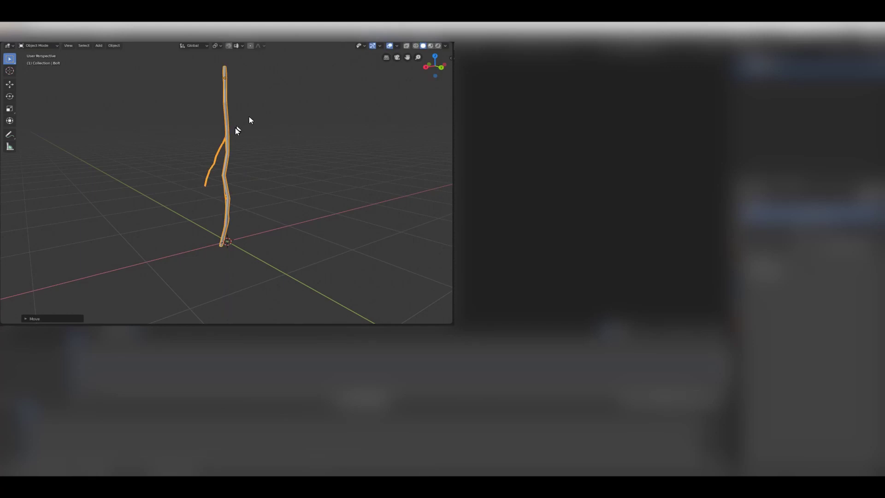
Snap the 3D cursor to the selected end face at the top of the Bolt in Edit Mode, then return to Object Mode
middle_drag(247, 122, 166, 135)
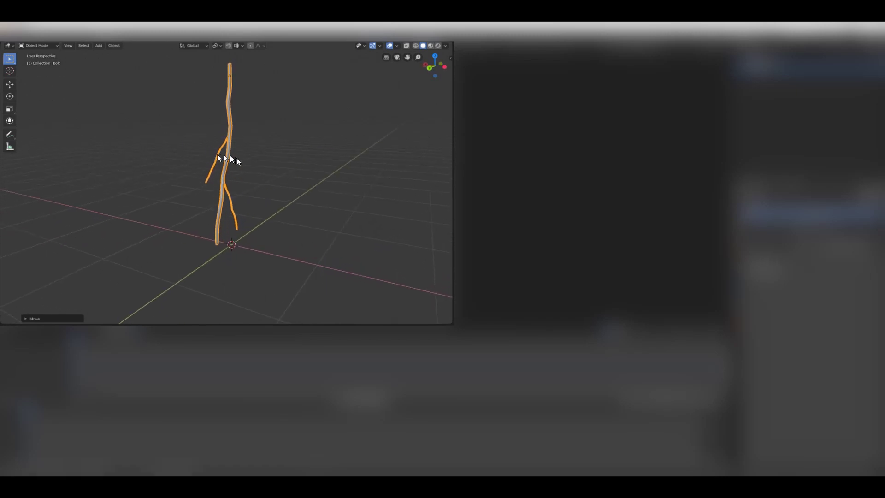
middle_drag(280, 203, 324, 238)
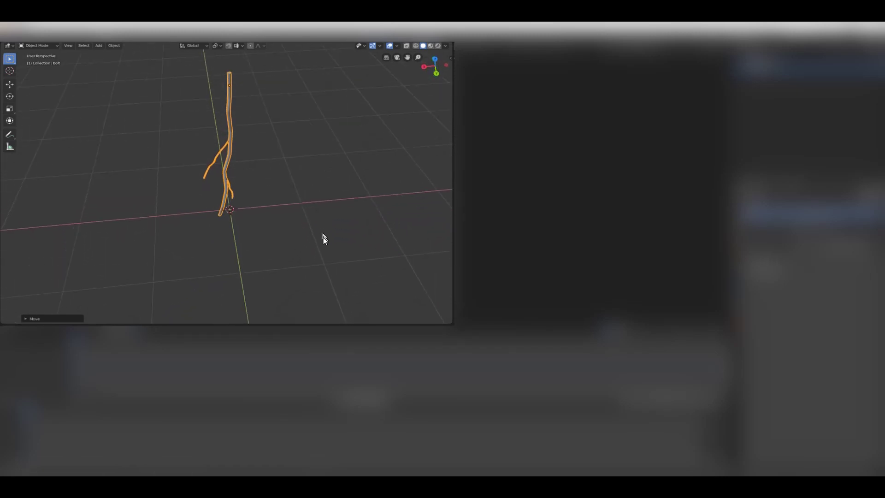
middle_drag(276, 153, 296, 186)
scroll(256, 140, up, 4)
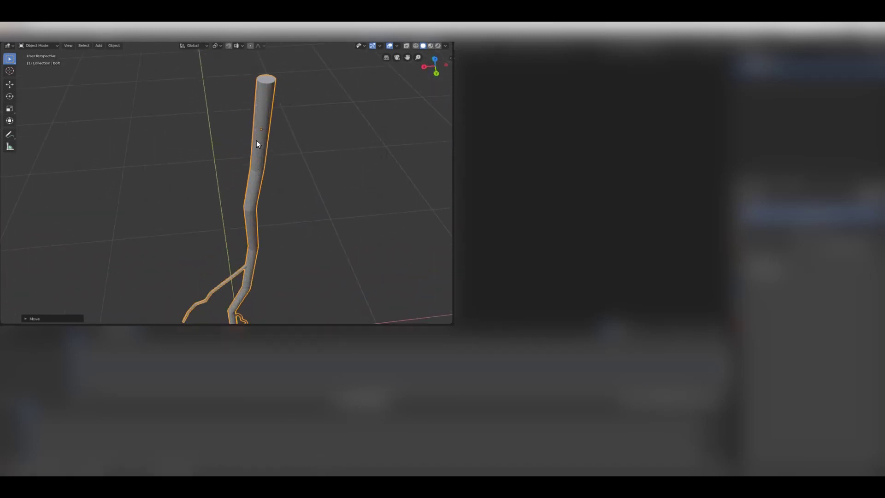
key(Tab)
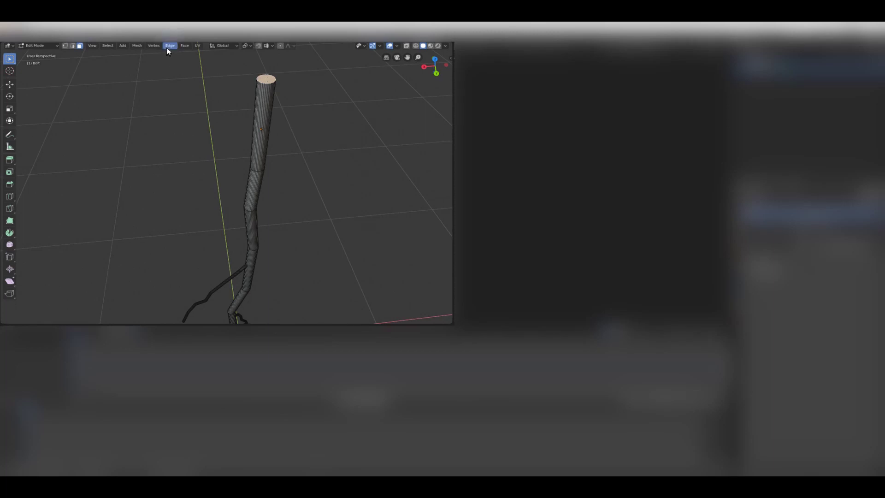
click(137, 46)
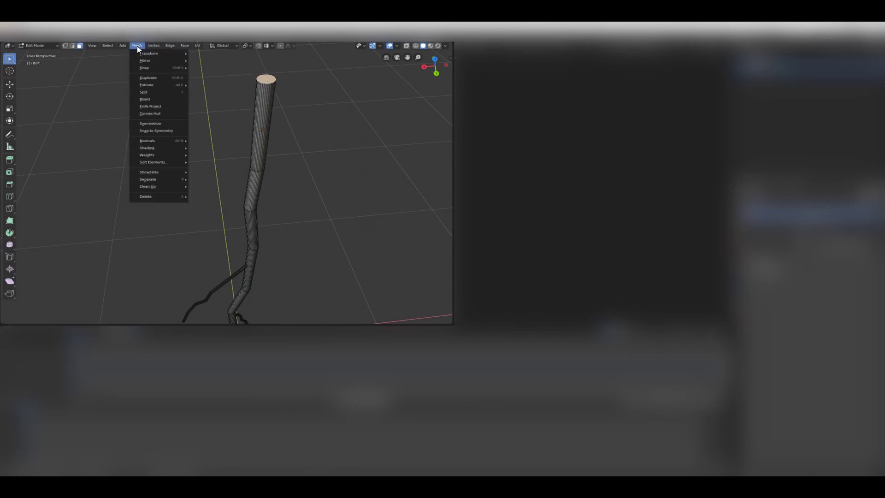
mouse_move(153, 67)
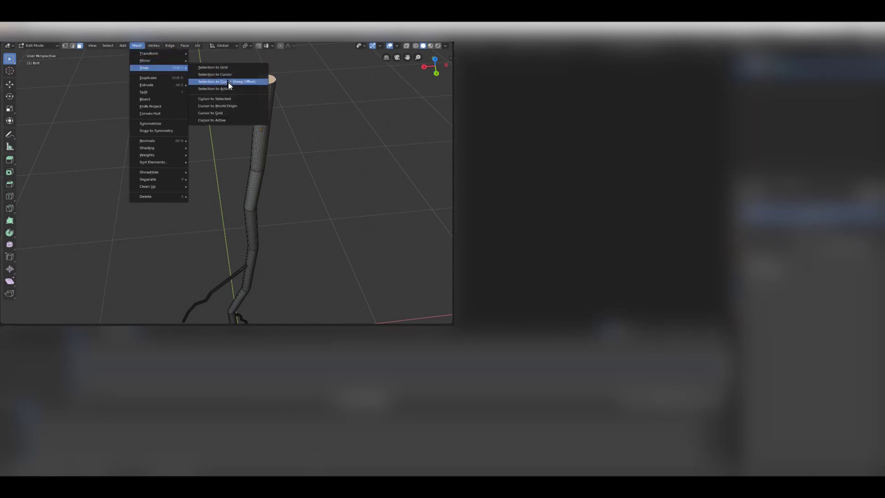
click(228, 99)
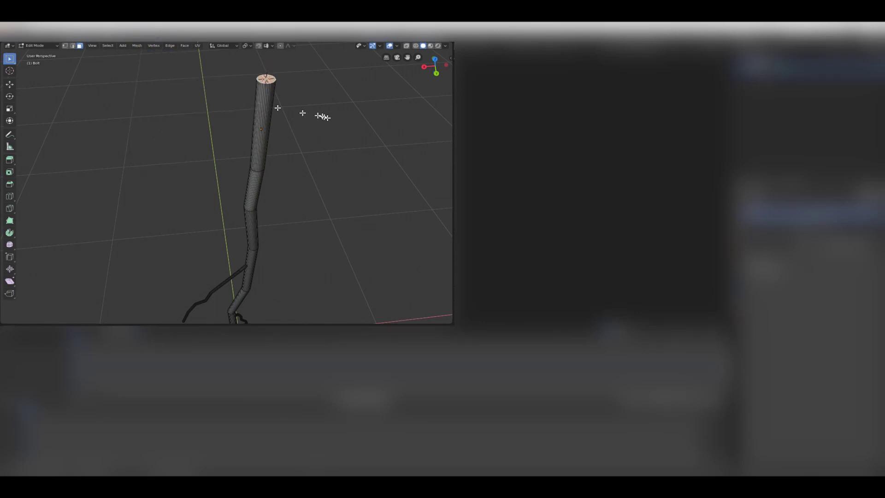
key(Tab)
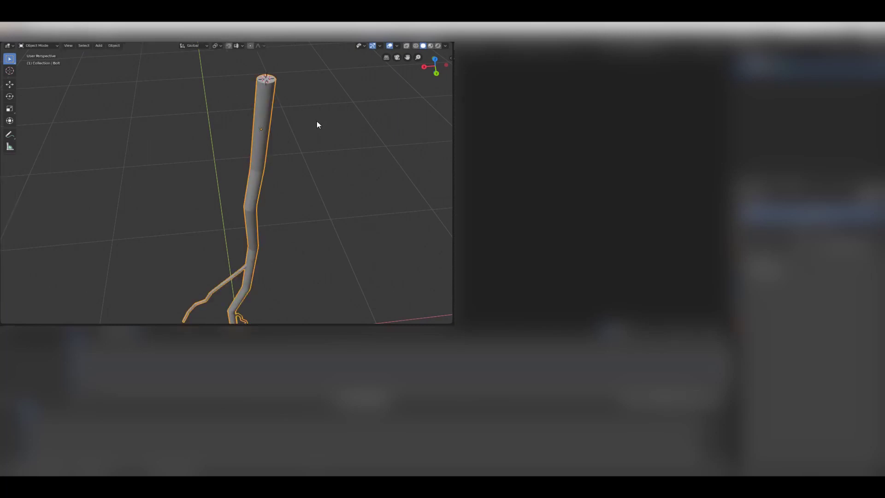
Set the Bolt's origin to the 3D cursor at its top end
click(119, 46)
mouse_move(133, 60)
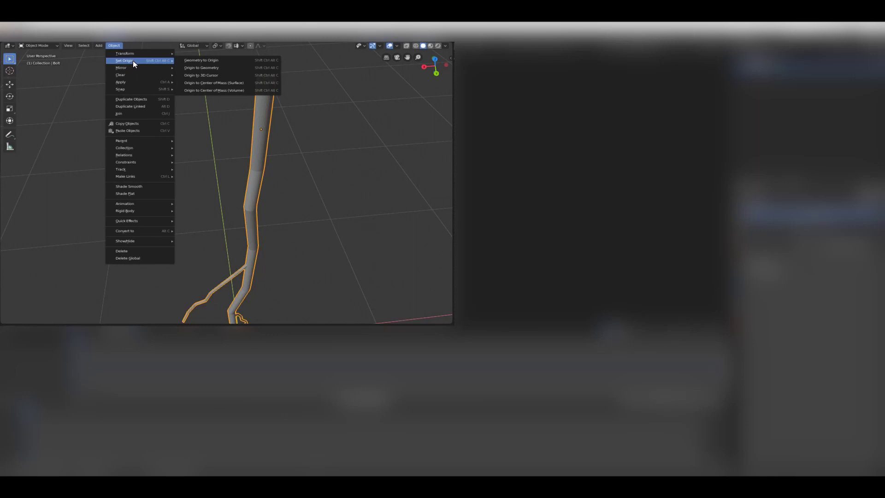
click(206, 73)
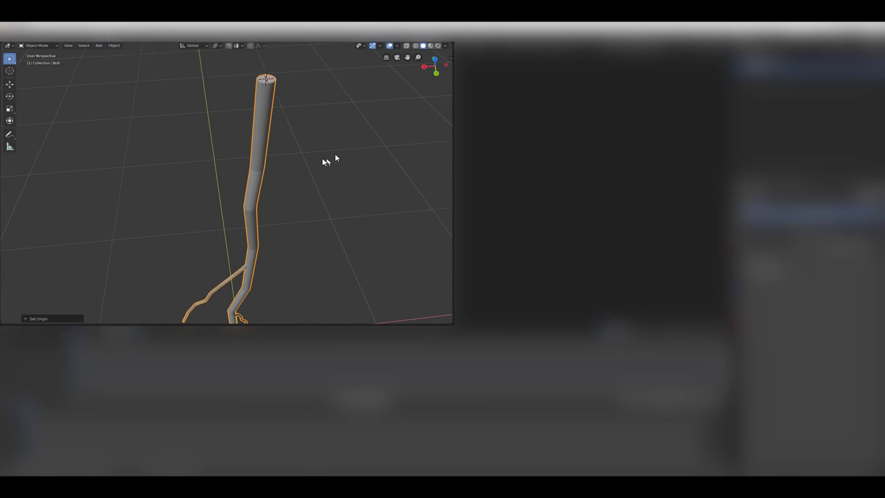
Shade the Bolt smooth and enable Auto Smooth in its mesh normals settings
middle_drag(335, 155, 280, 109)
scroll(303, 127, down, 2)
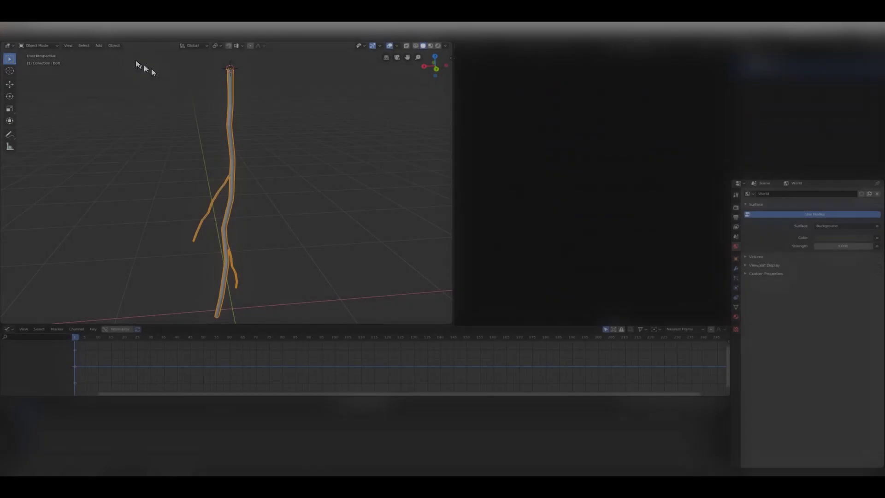
click(114, 46)
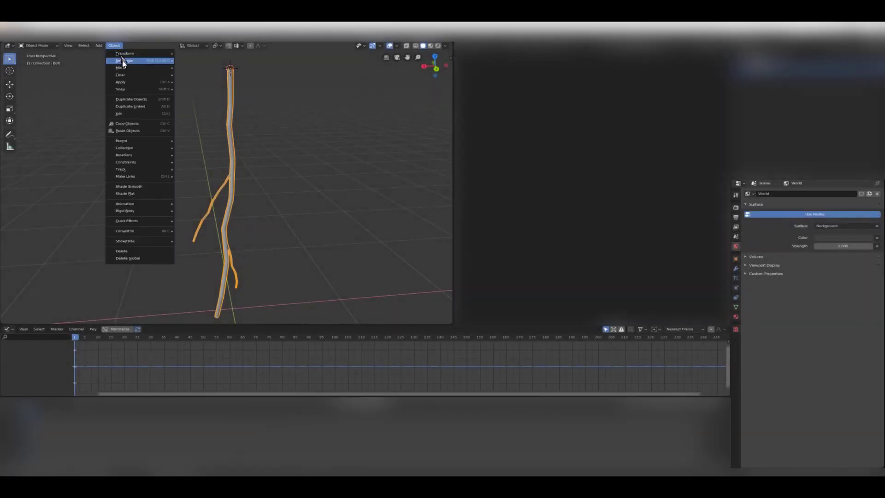
click(137, 187)
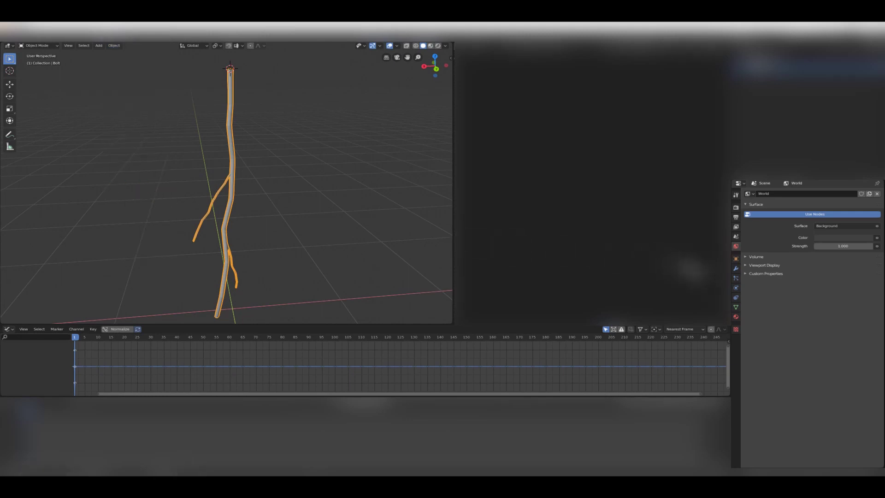
click(736, 307)
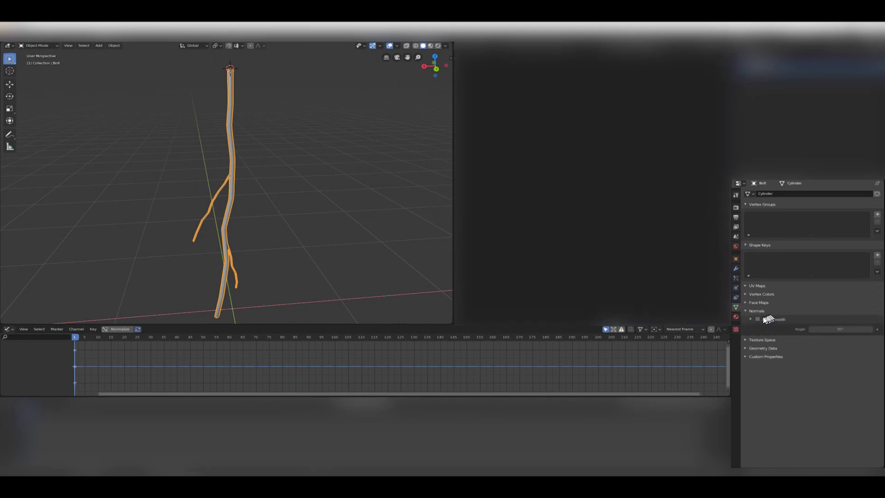
click(760, 318)
click(756, 310)
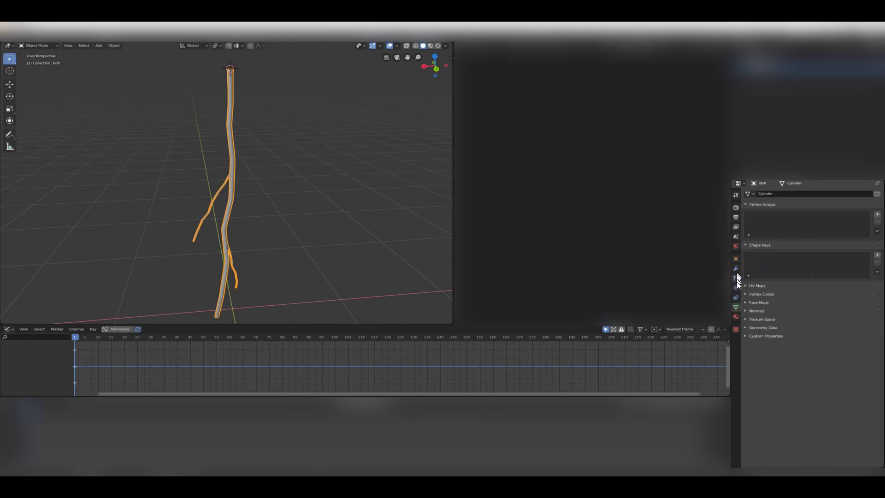
Add a Displace modifier to the Bolt with a new texture of type Clouds
click(736, 268)
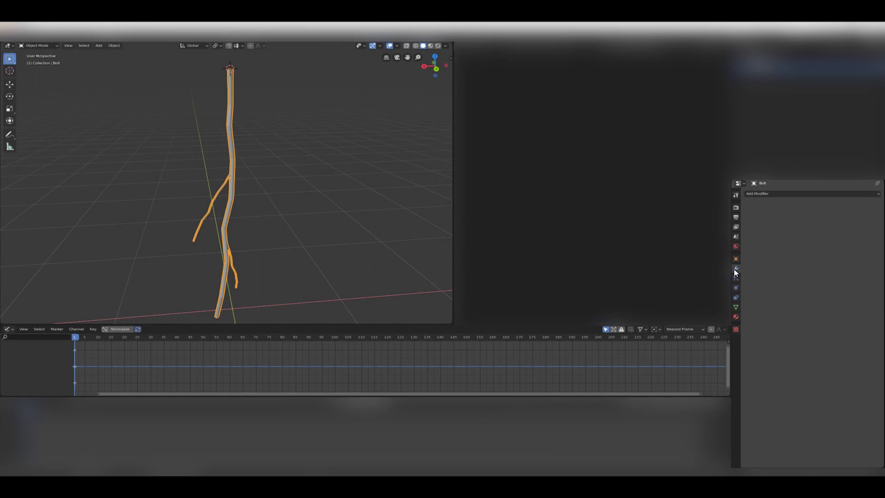
click(780, 195)
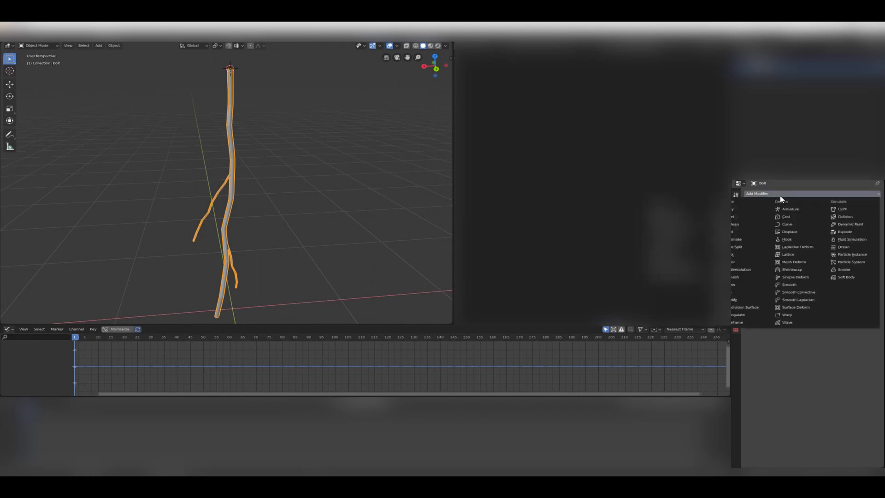
click(792, 233)
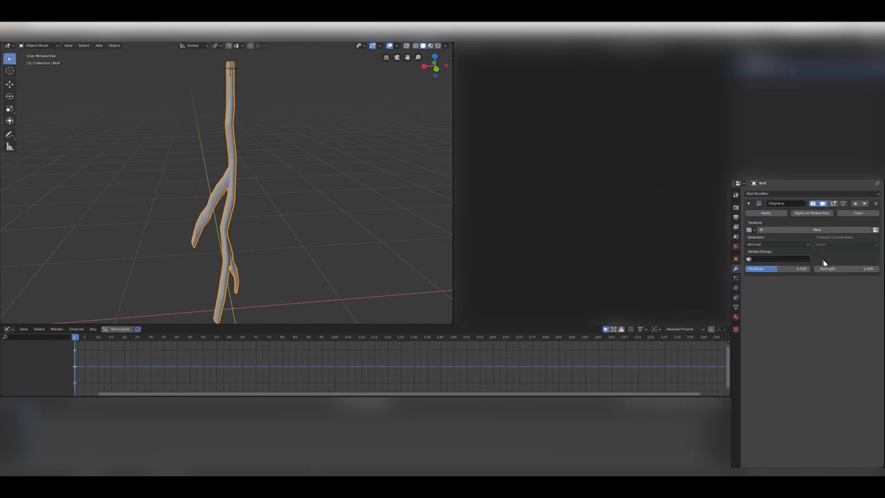
click(819, 229)
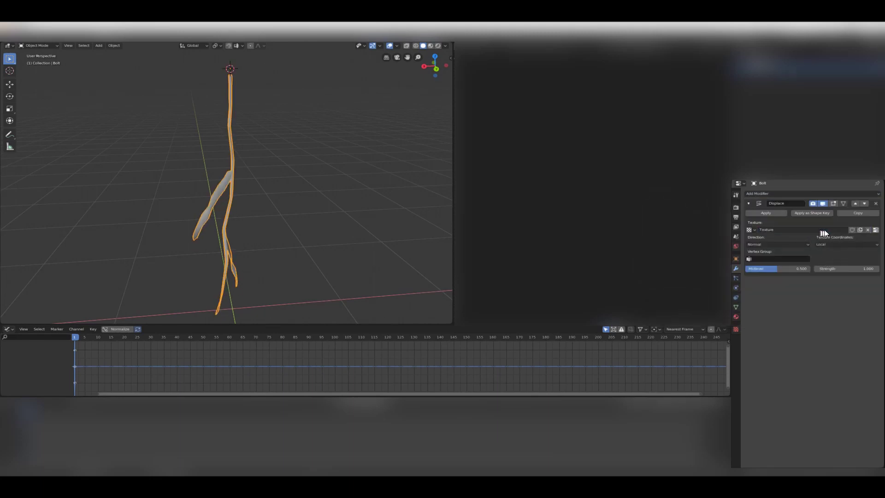
click(876, 229)
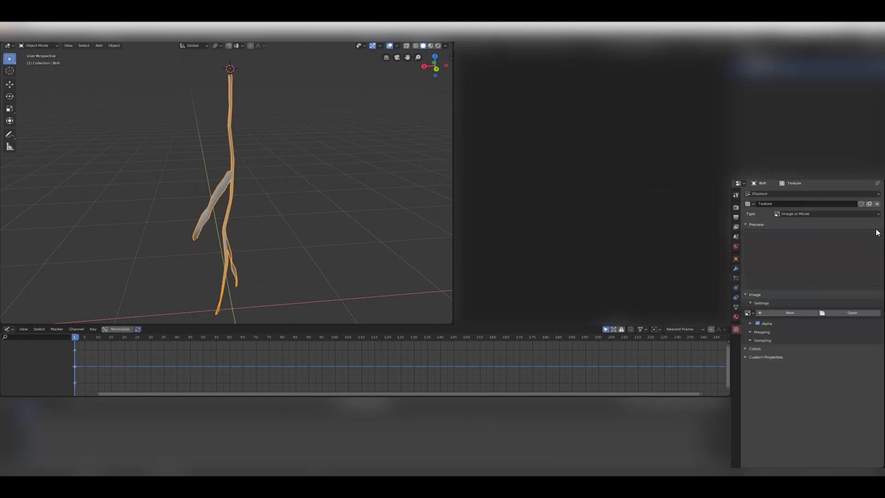
click(820, 214)
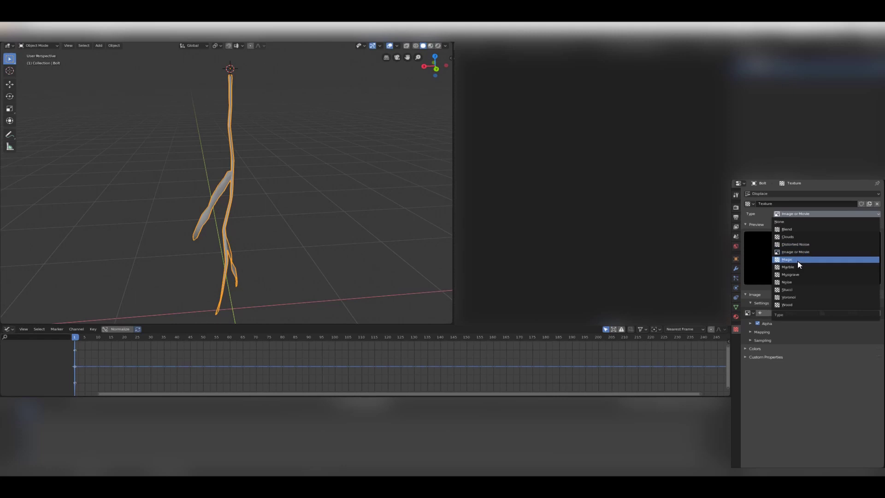
click(790, 237)
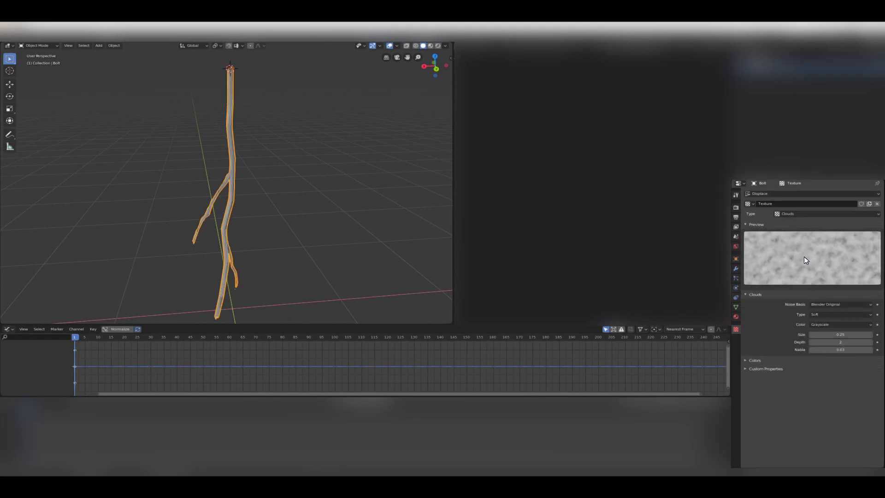
Set the Displace modifier's Strength to 0 and insert a keyframe for it at frame 1
click(736, 268)
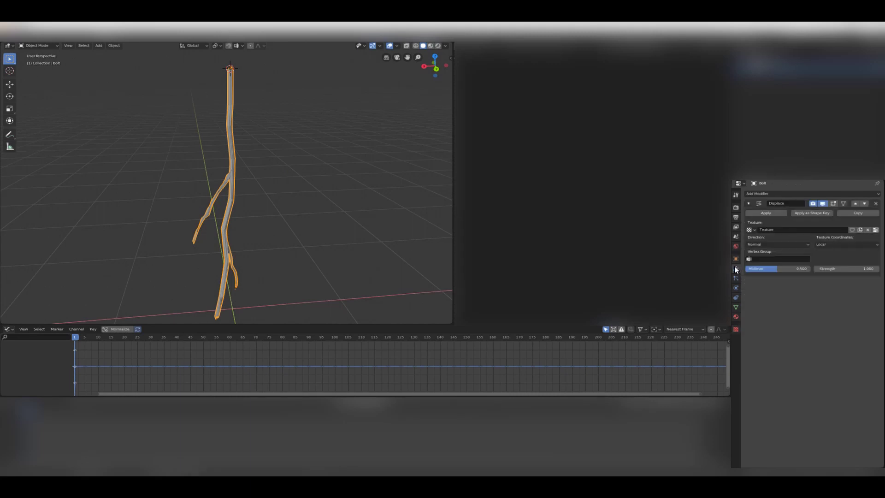
click(843, 270)
text(0)
key(Return)
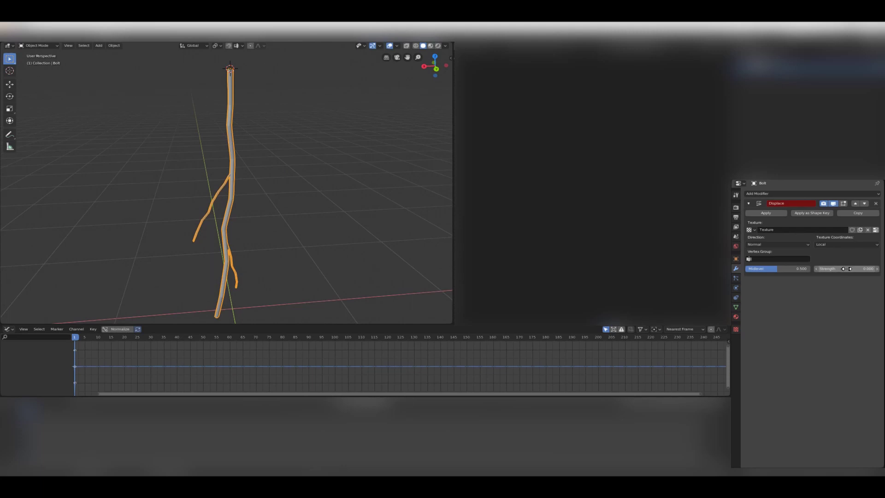
key(i)
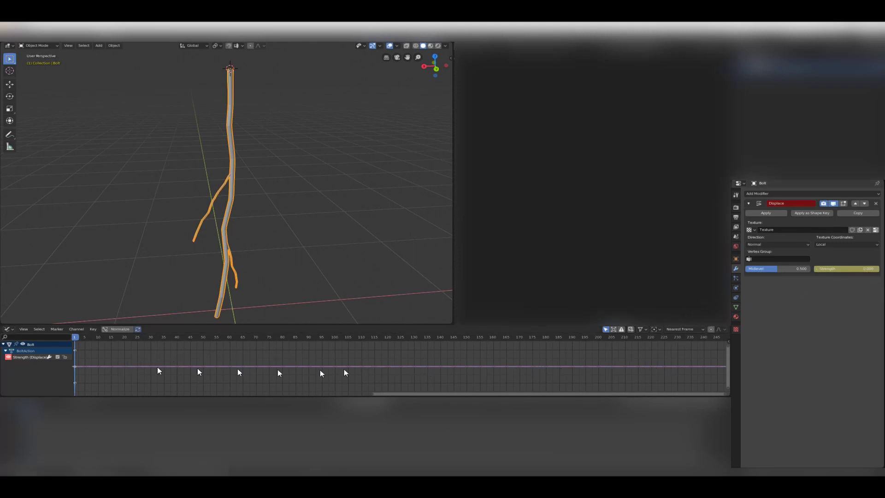
Add a Noise modifier to the Displace Strength F-curve, preview the animation and return to frame 1
key(n)
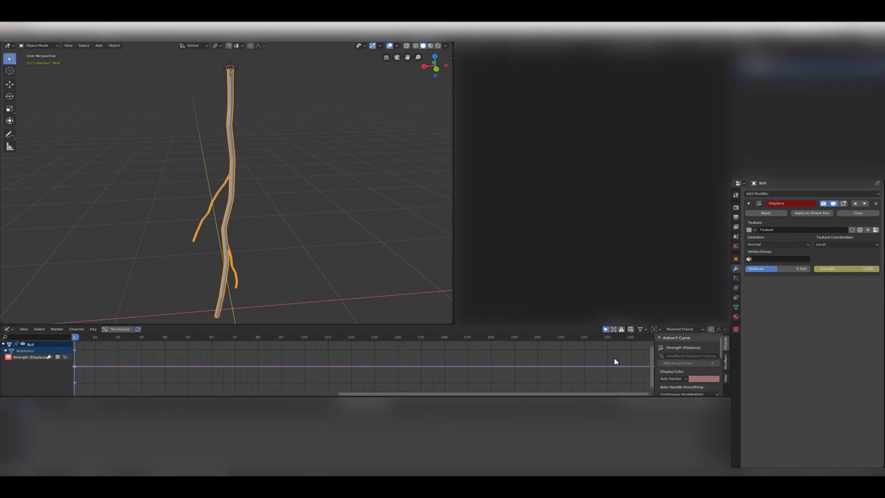
click(725, 362)
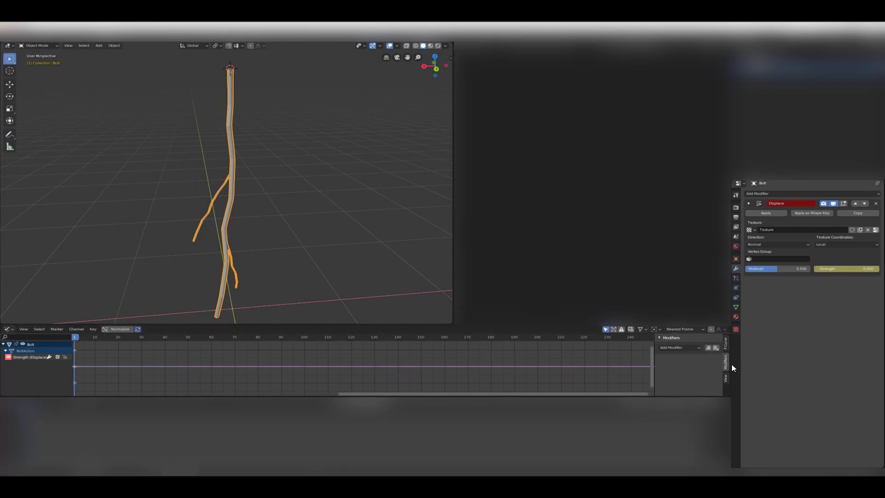
click(681, 348)
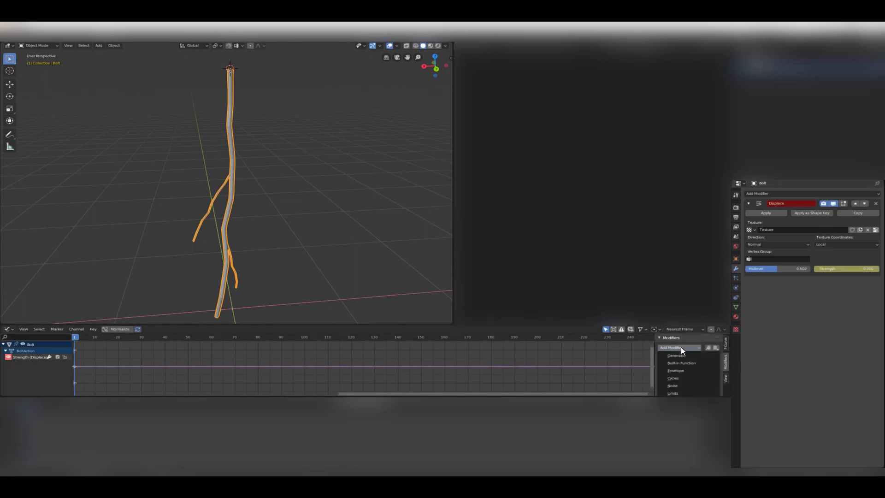
click(679, 386)
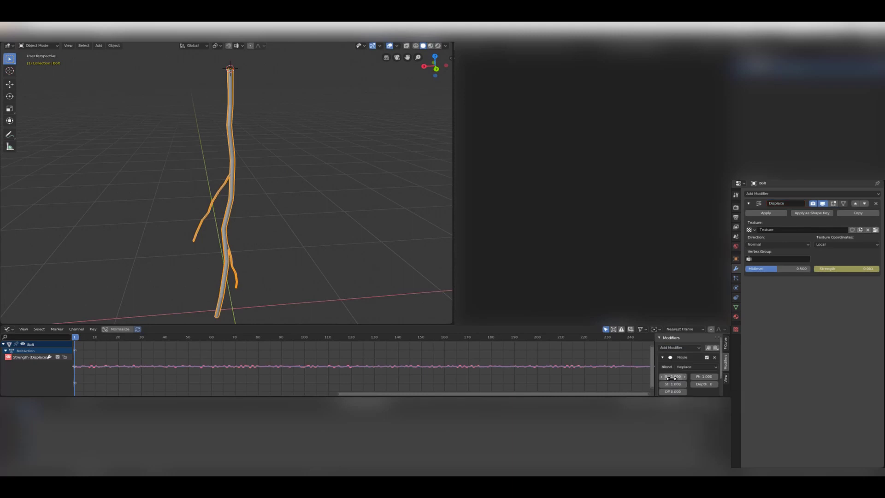
key(space)
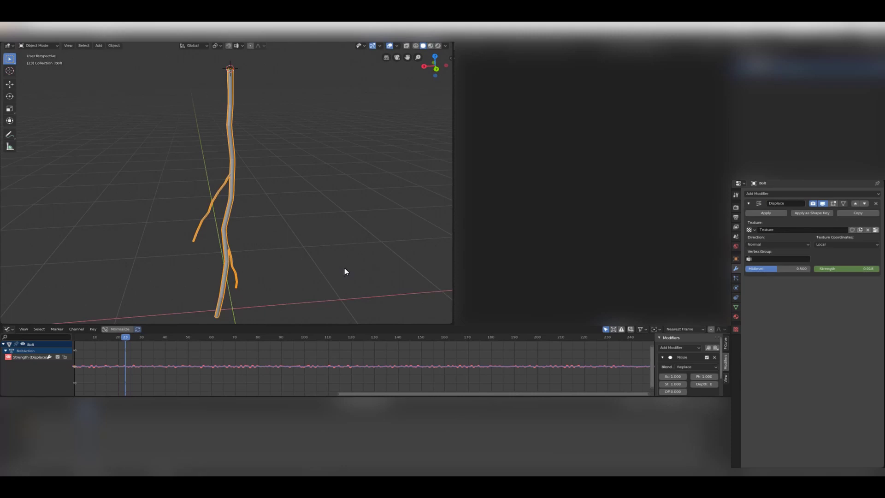
key(shift+Left)
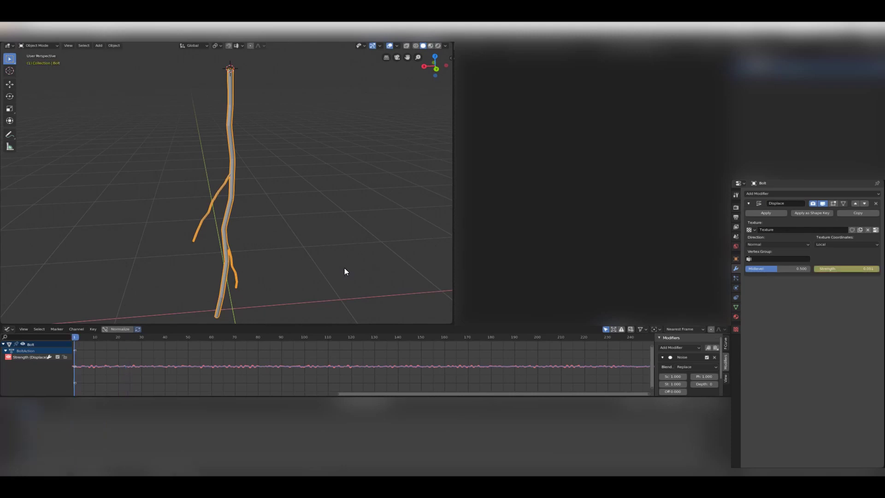
Set the Noise modifier's Strength to 1.5 and Scale to 0.8, and play the animation to check the Bolt up close
click(684, 383)
click(662, 376)
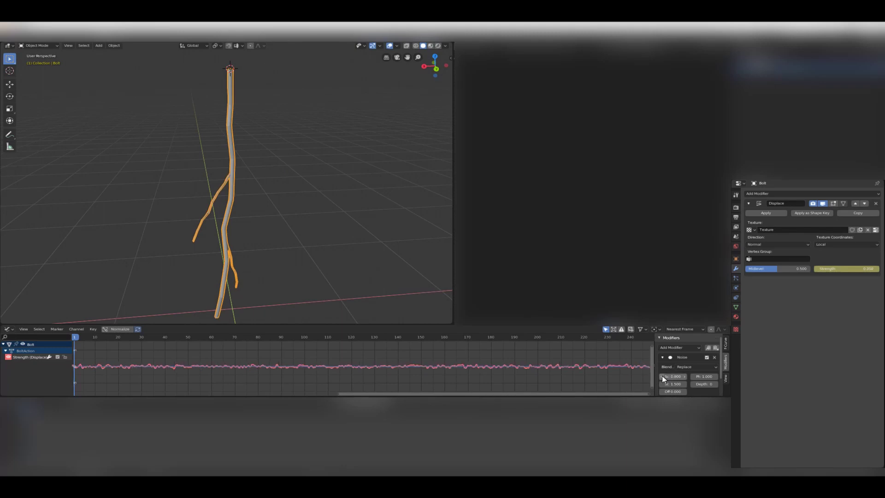
click(662, 375)
key(space)
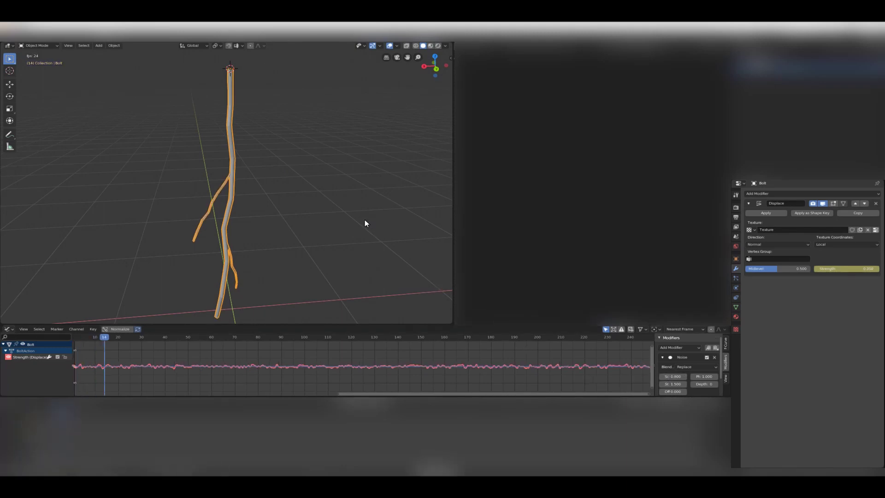
scroll(230, 173, up, 8)
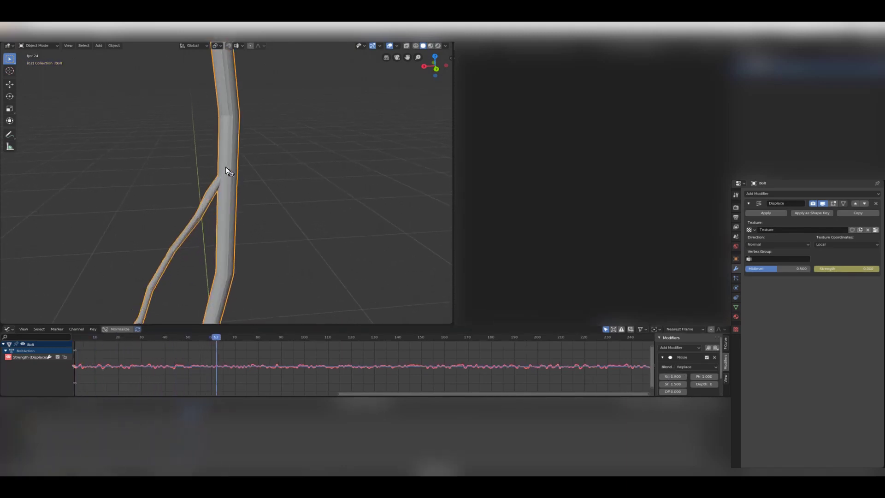
scroll(225, 167, down, 5)
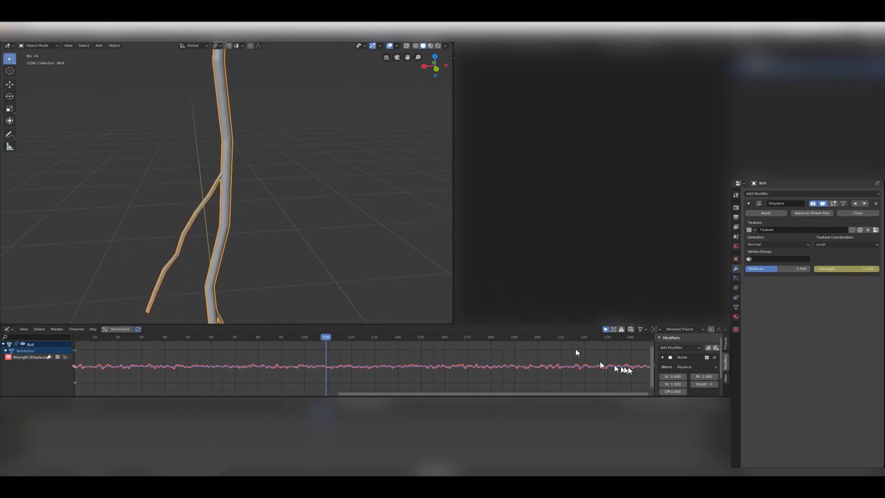
key(space)
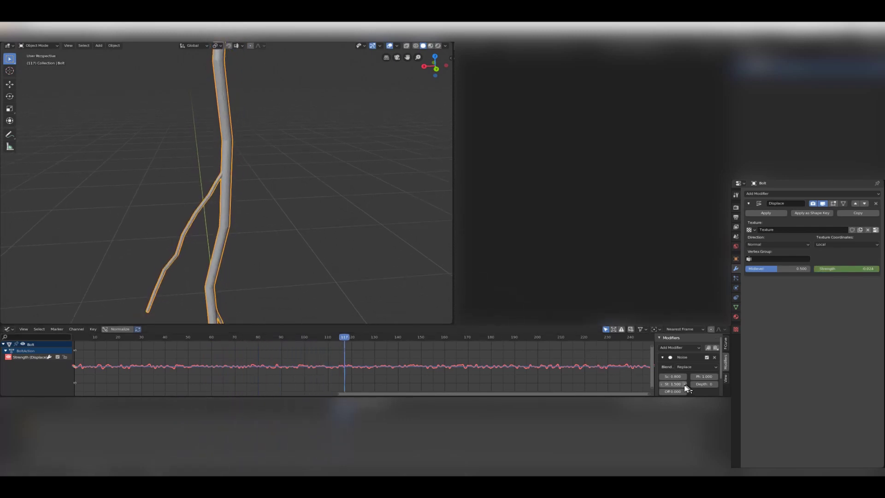
Set the Noise modifier's Scale to 0.7 and Strength to 1.7, preview the whole Bolt and return to frame 1
click(663, 377)
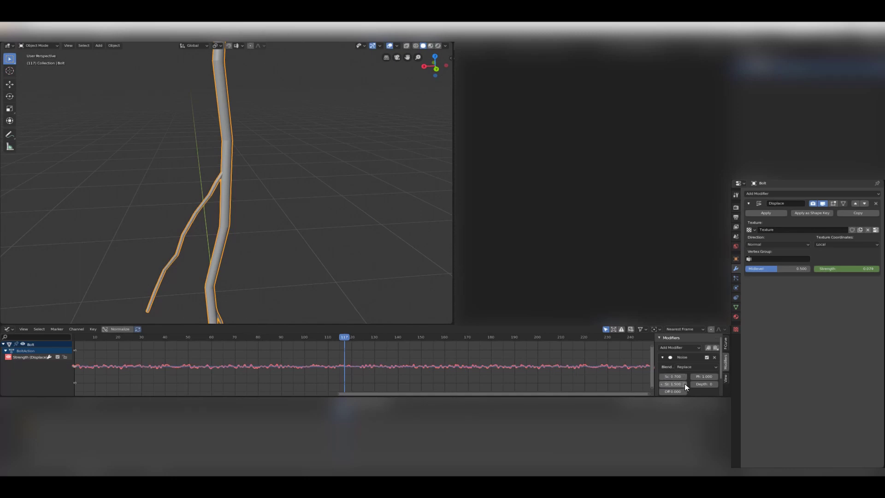
key(space)
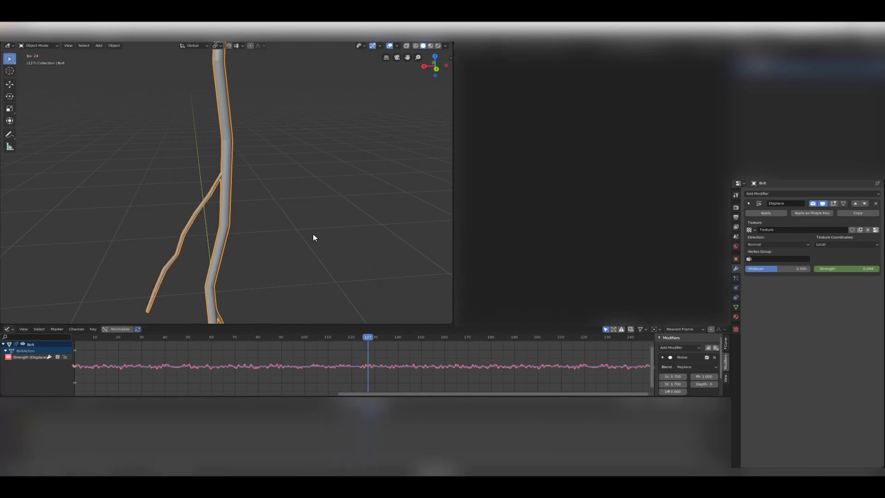
scroll(300, 214, down, 5)
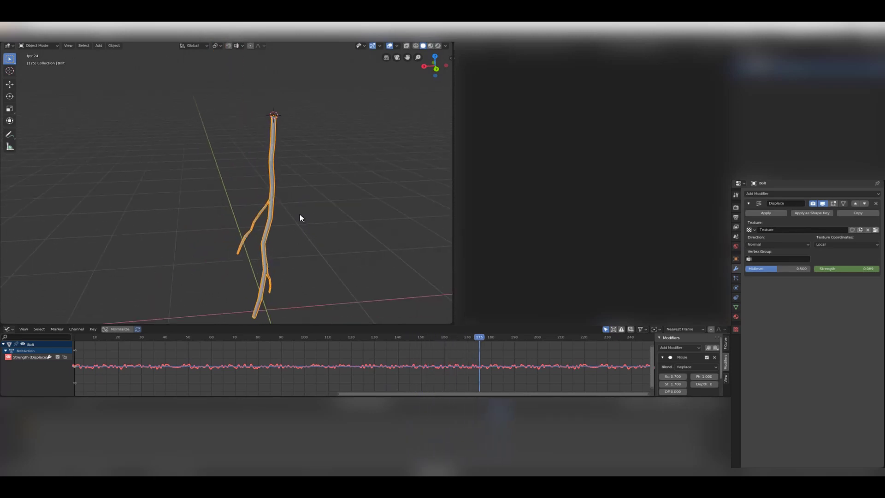
key(space)
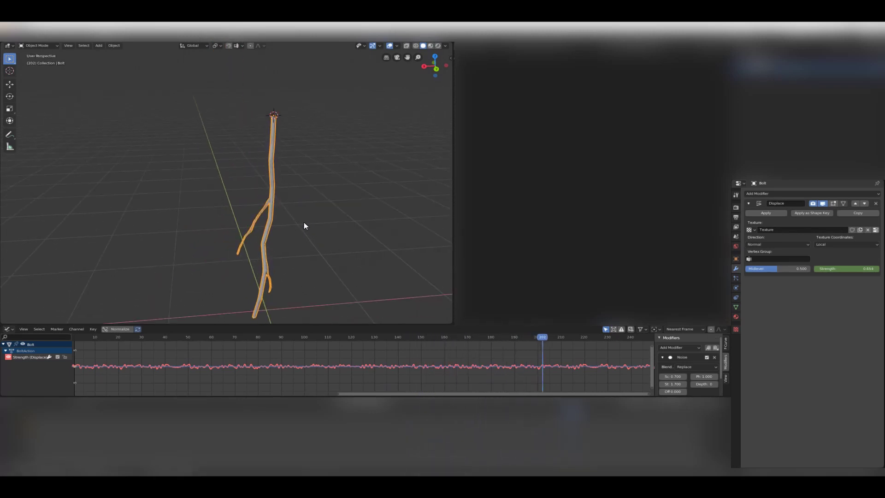
key(shift+Left)
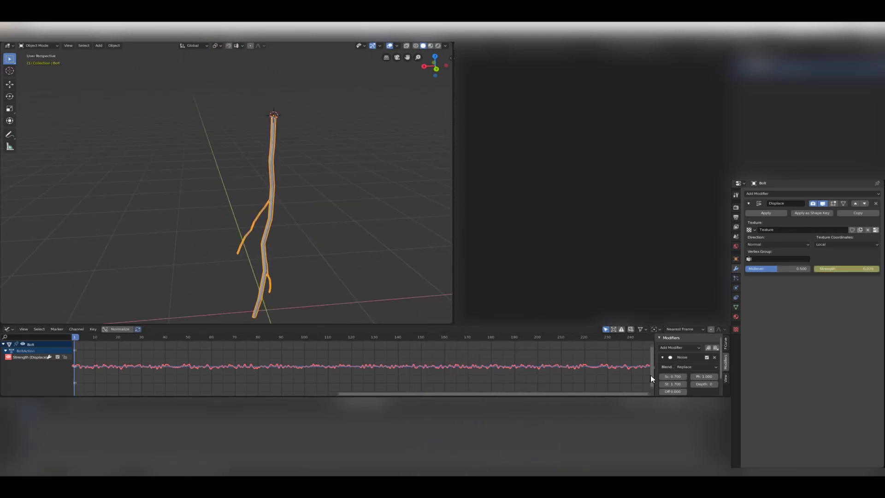
Set the Noise modifier's Scale to 0.4 and Strength to 2.1, and start playing the animation
click(661, 377)
click(661, 377)
click(661, 376)
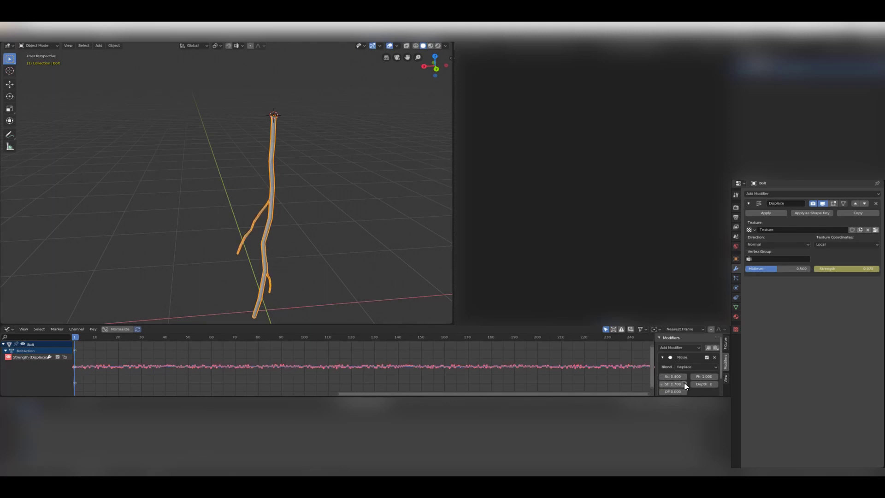
click(685, 384)
key(space)
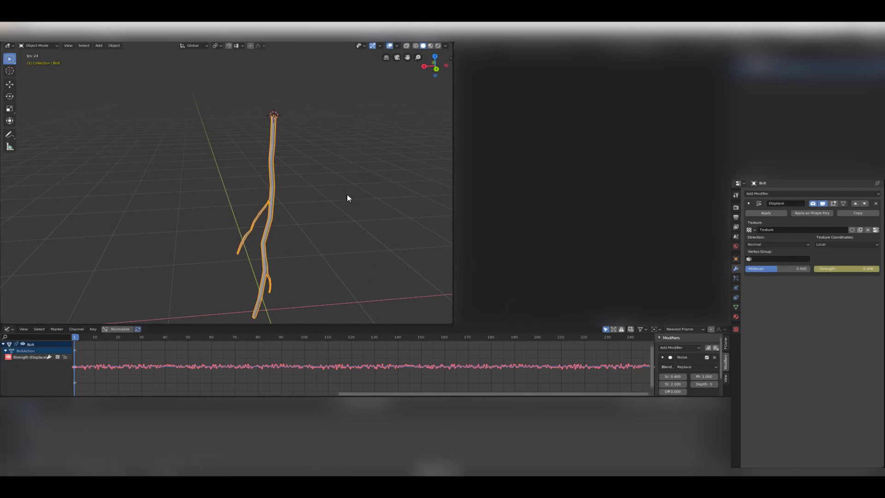
Raise the Noise modifier's Scale to 0.8 while the animation plays
click(684, 377)
click(685, 377)
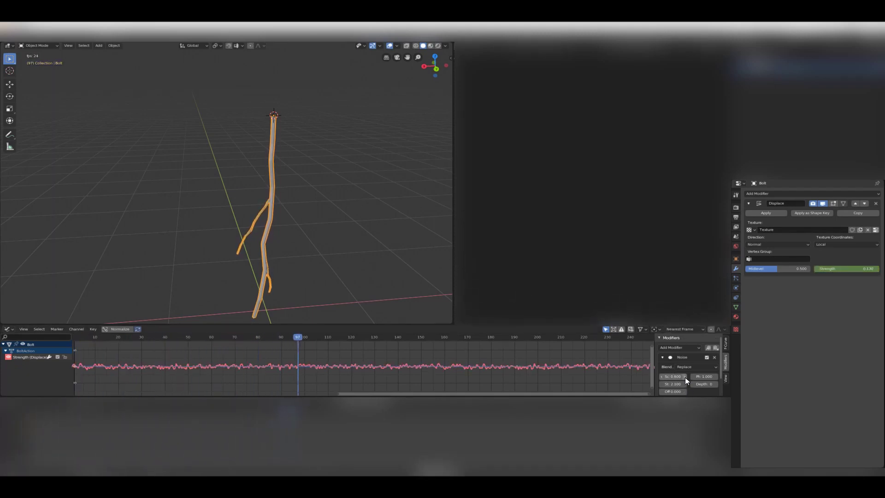
click(685, 377)
click(685, 377)
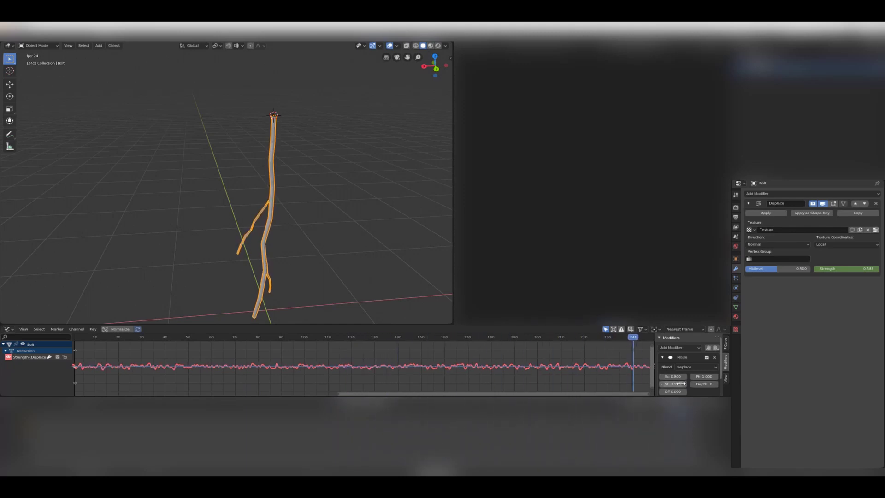
Raise the Noise modifier's Strength gradually to 3.6 during playback
click(685, 382)
click(685, 383)
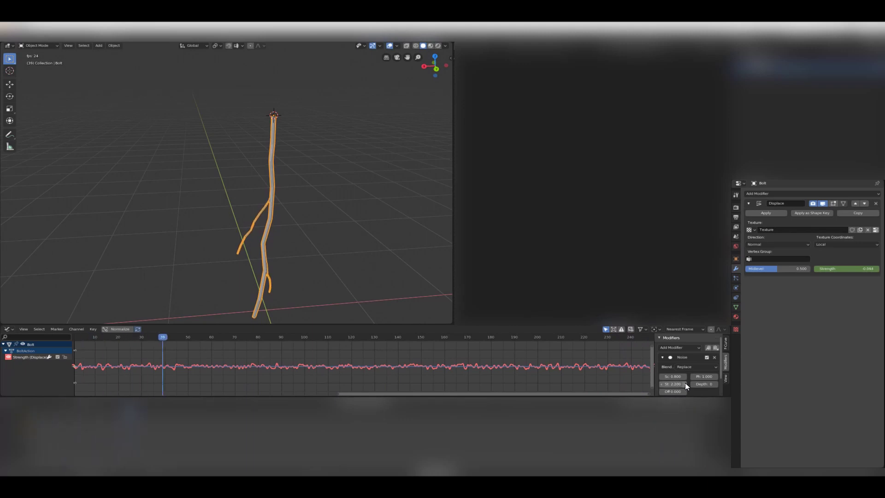
click(685, 382)
click(685, 382)
click(685, 383)
click(685, 383)
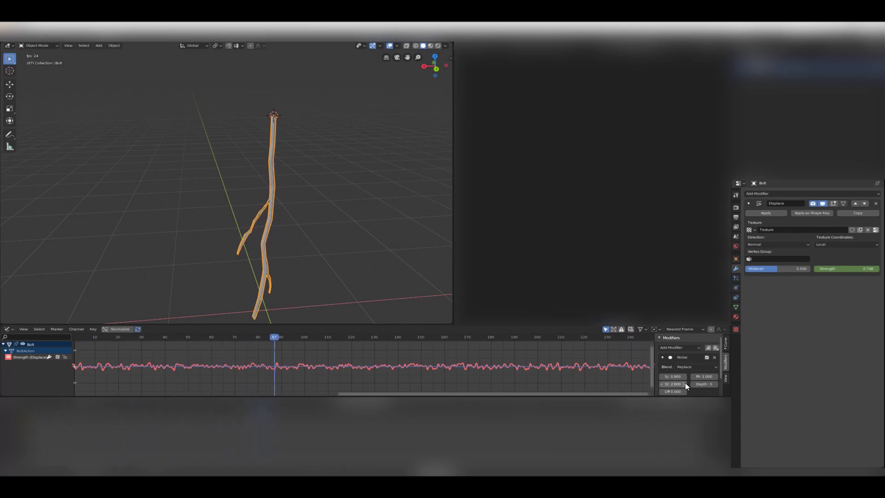
click(685, 382)
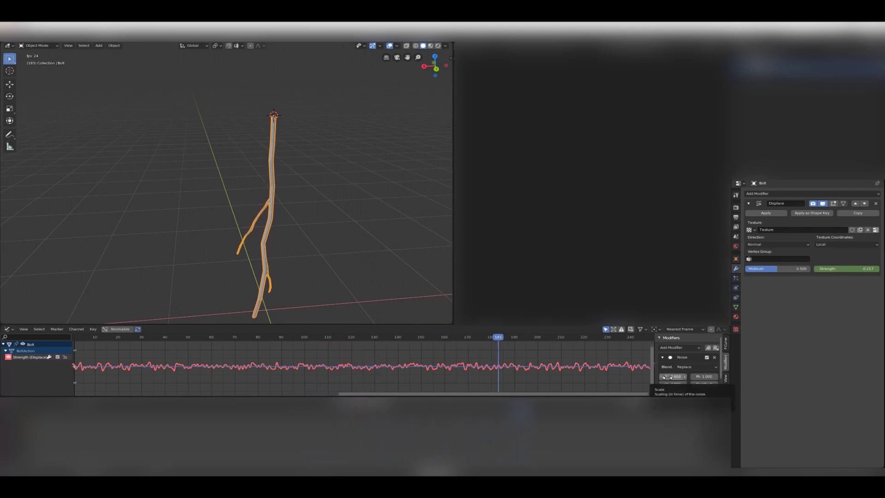
click(684, 383)
click(685, 384)
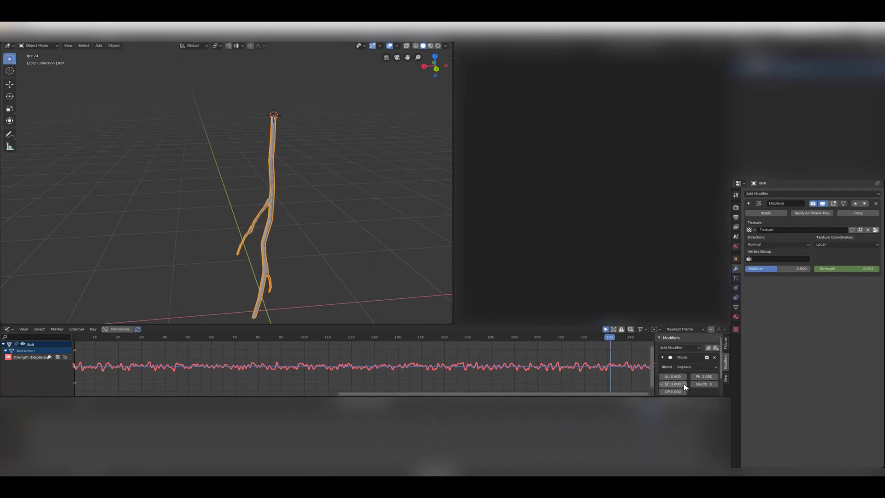
click(684, 384)
click(685, 383)
click(685, 384)
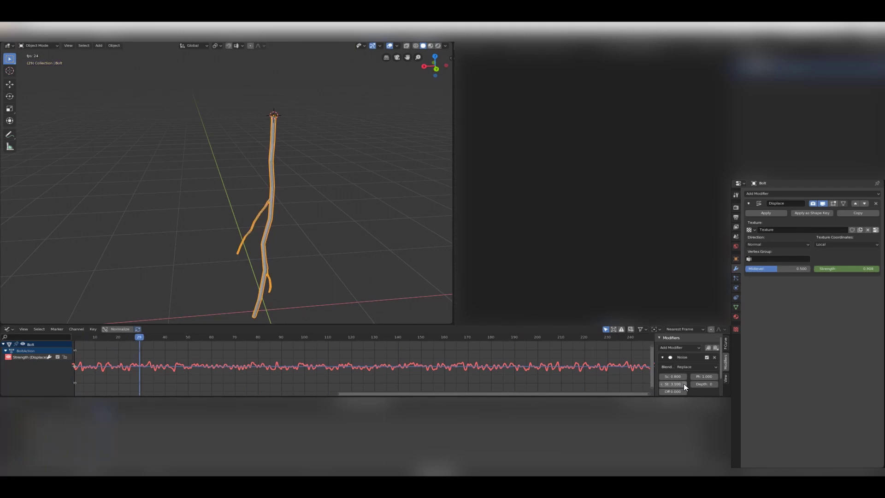
click(684, 384)
click(684, 383)
click(684, 384)
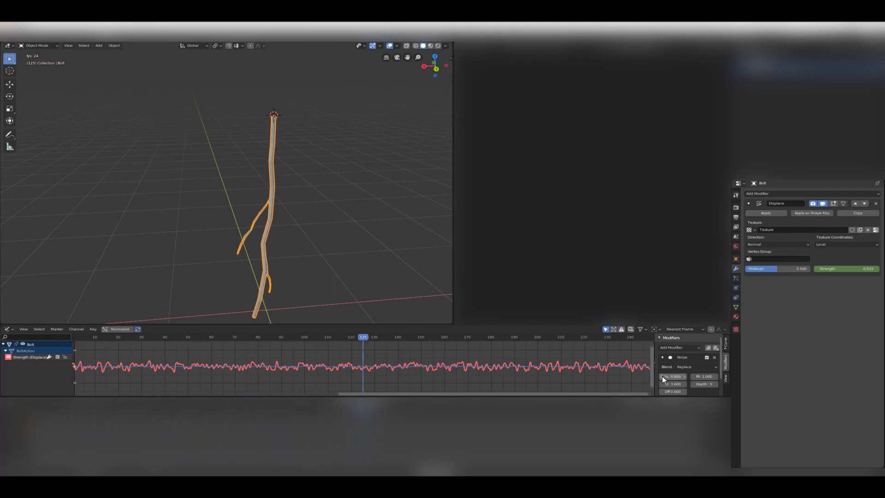
Set the Noise modifier's Scale to 0.6, inspect the playing Bolt up close, and stop playback at frame 1
click(662, 376)
click(662, 376)
click(663, 376)
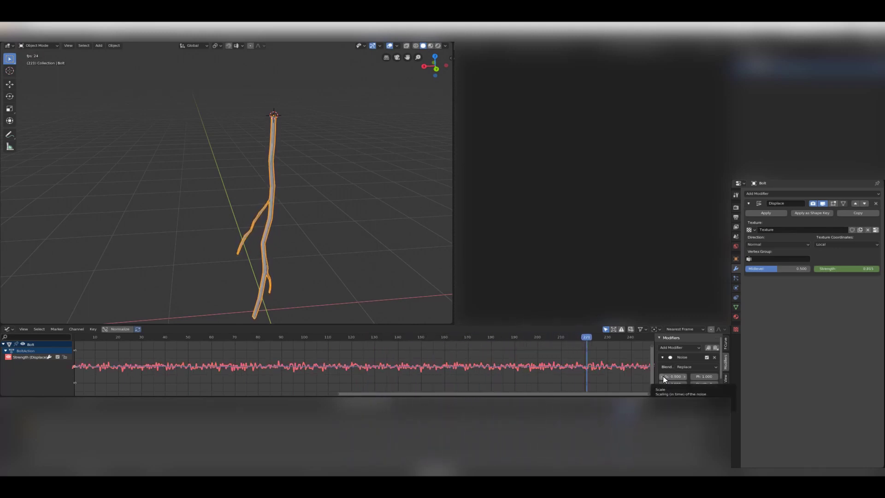
click(684, 376)
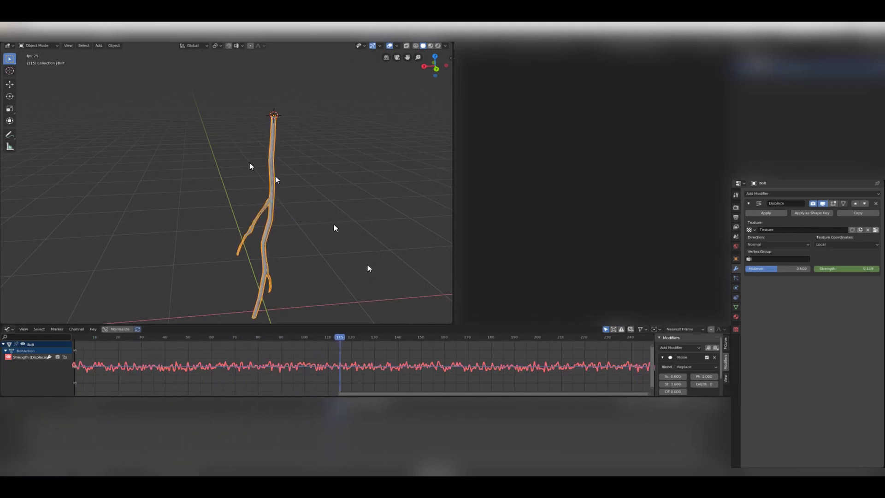
scroll(269, 238, up, 4)
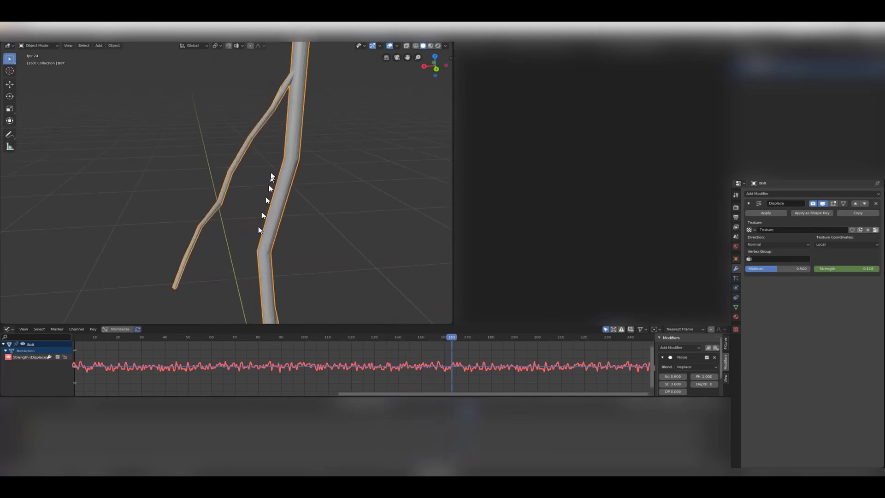
scroll(270, 167, down, 4)
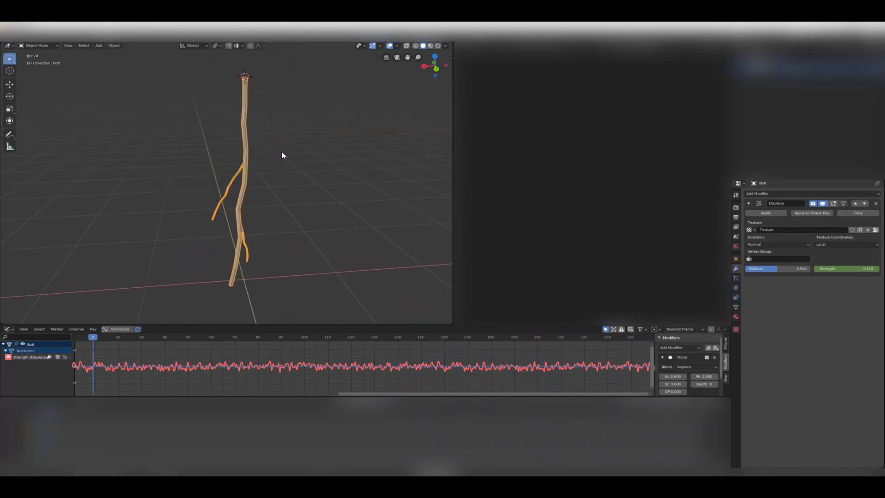
key(space)
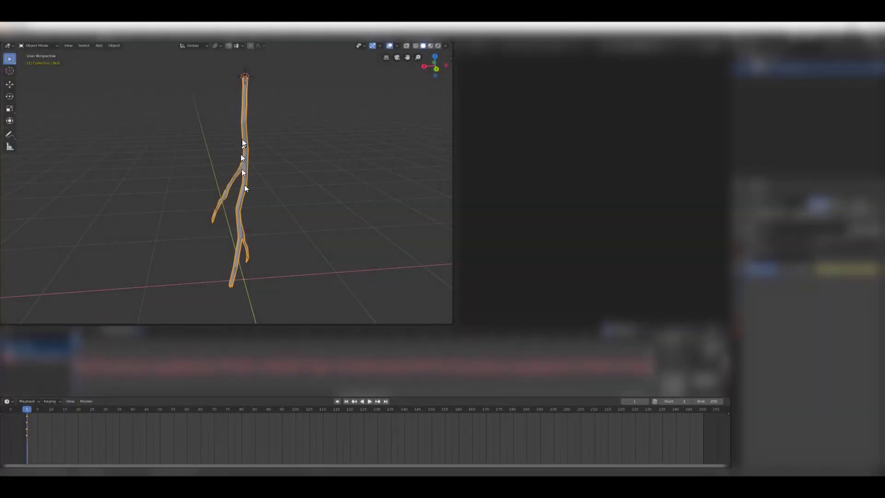
Insert a Scaling keyframe for the Bolt at frame 5 and step back to frame 4
click(38, 419)
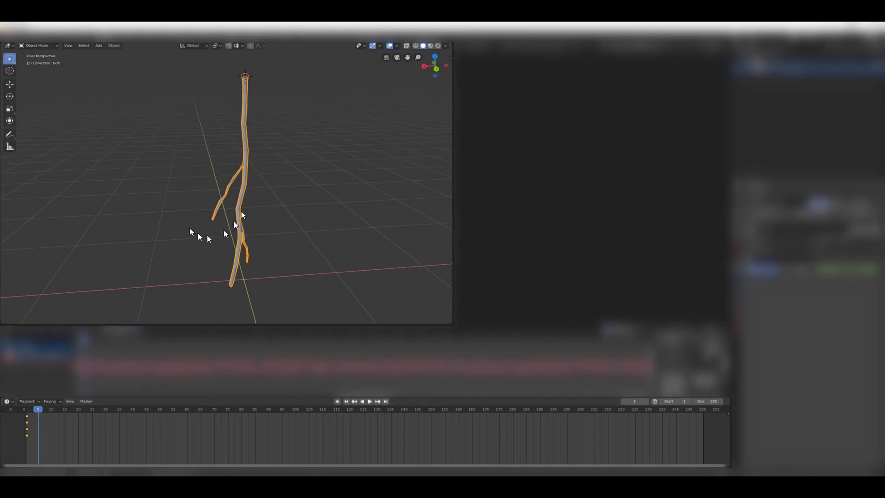
key(i)
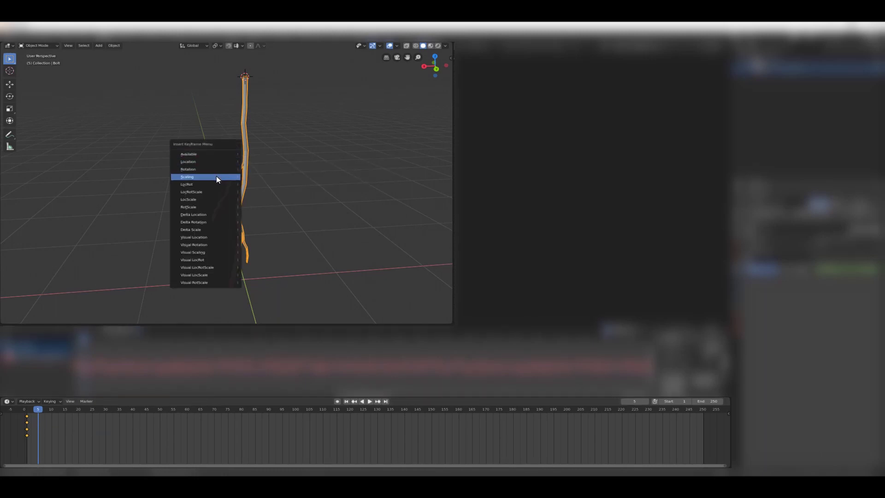
click(193, 177)
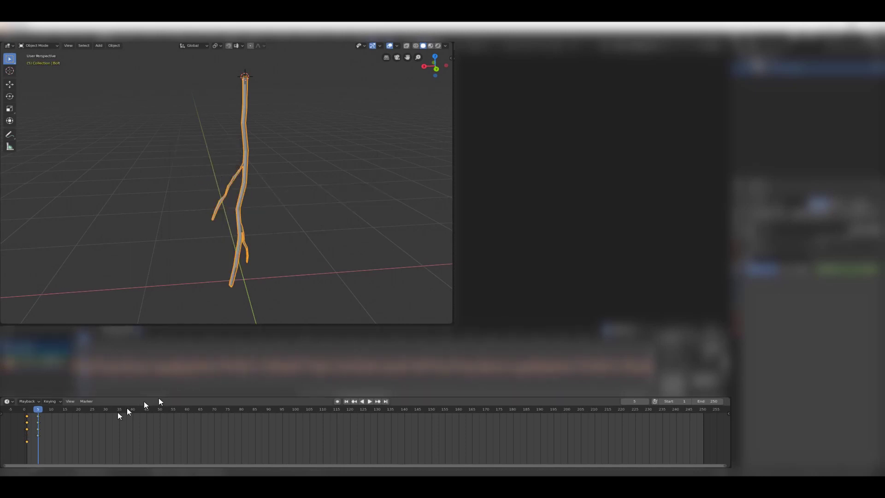
key(Left)
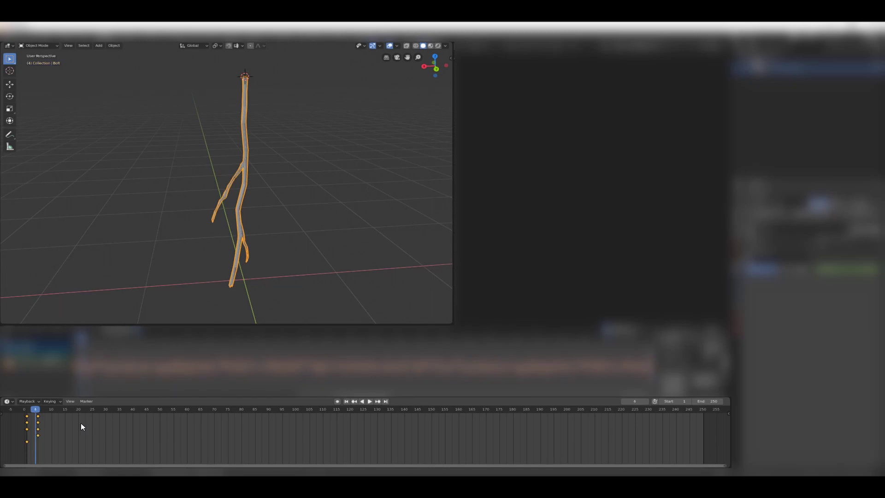
Scale the Bolt to 0 at frame 3 and insert a Scaling keyframe there
key(Left)
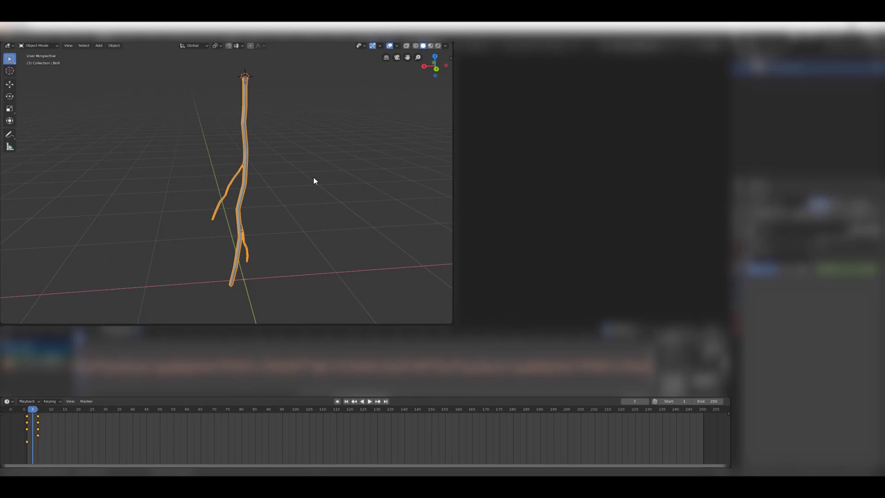
key(s)
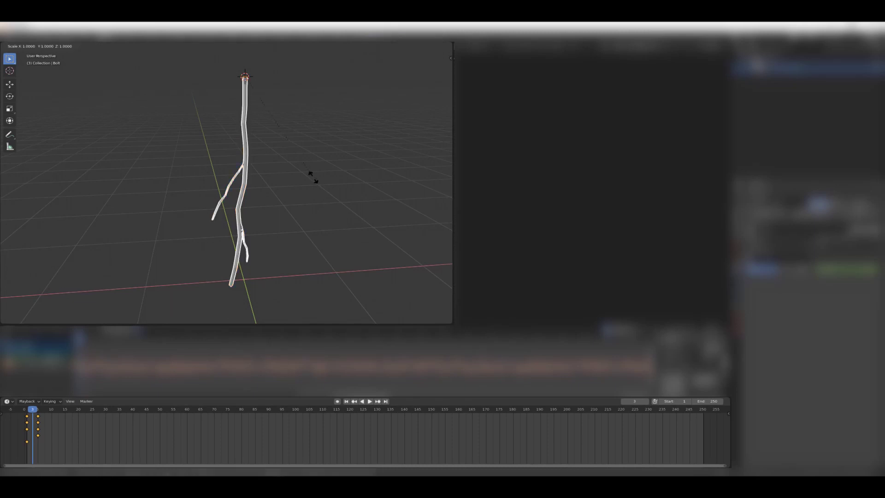
key(0)
key(Return)
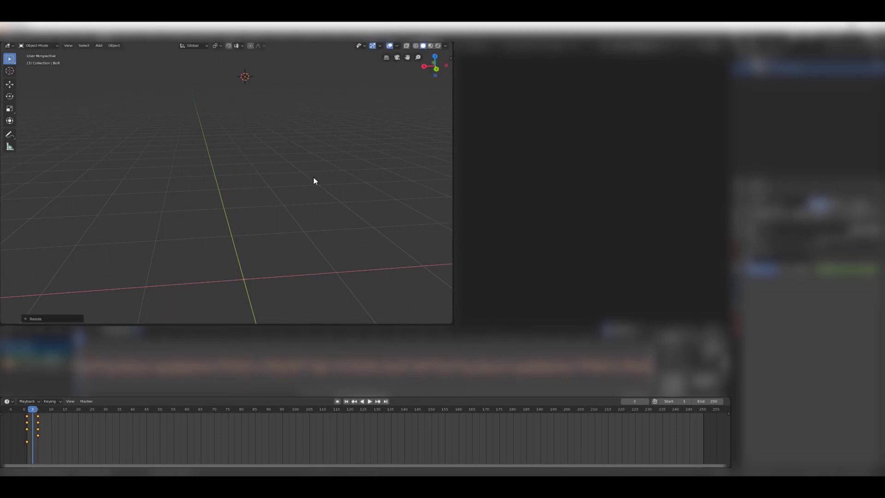
key(i)
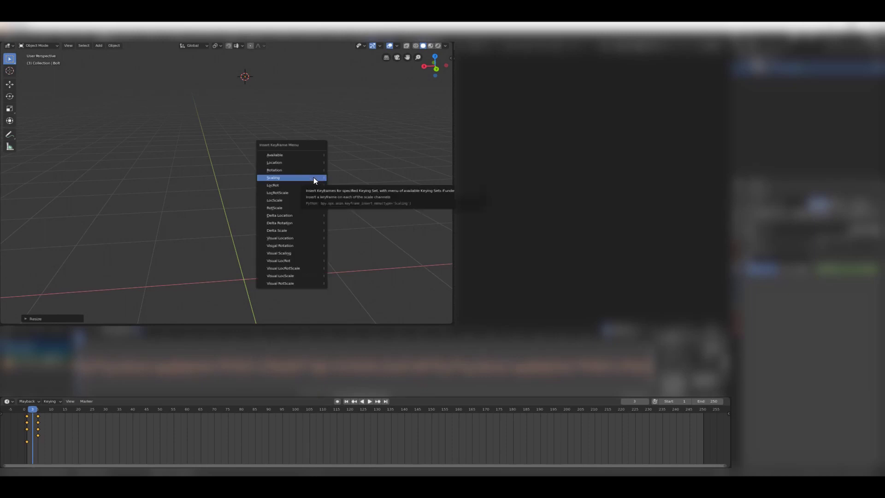
click(314, 177)
Scale the Bolt to 0 at frame 7 and insert a Scaling keyframe there
key(Right)
key(Right)
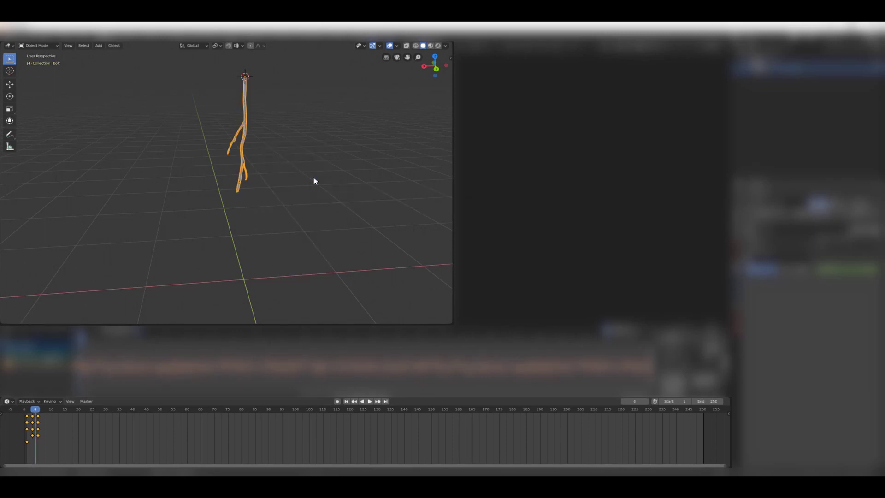
key(Right)
key(Right)
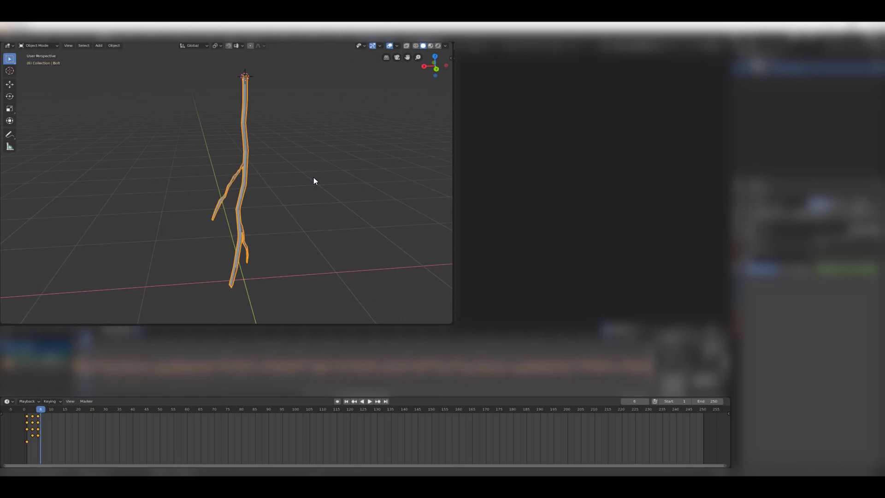
key(s)
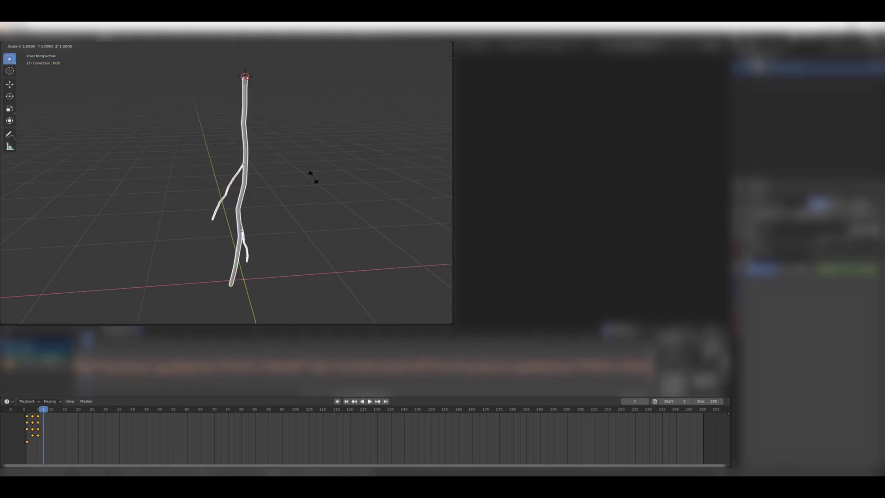
key(0)
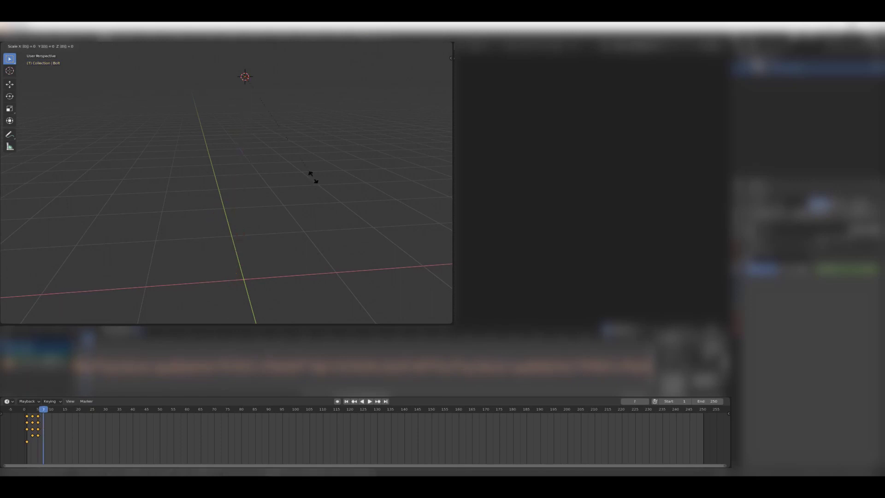
key(Return)
key(i)
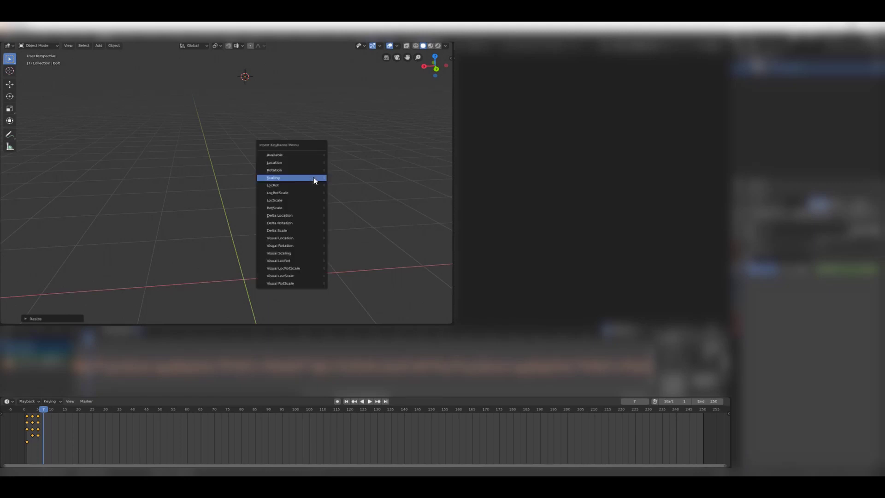
click(313, 177)
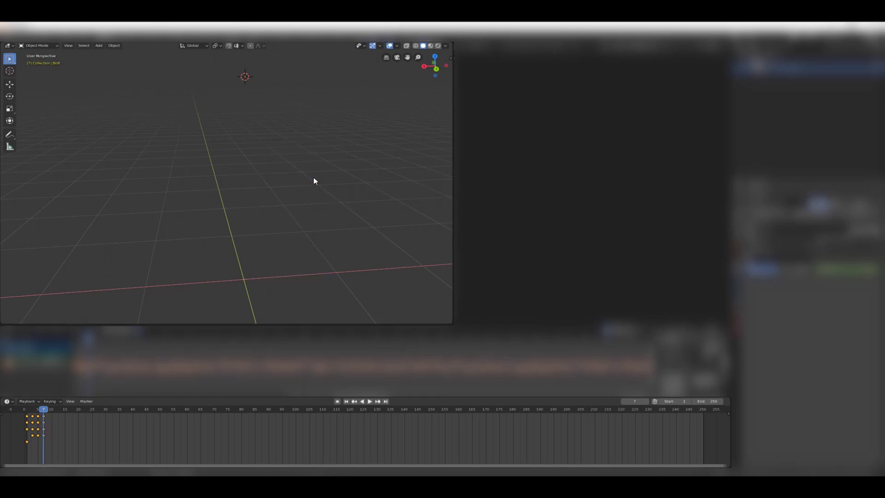
Review the Bolt's scale flash by stepping through frames and playing the animation, and return to frame 1
key(Right)
key(Right)
key(Right)
key(Right)
key(Right)
key(Right)
key(Right)
key(Right)
key(Right)
key(Right)
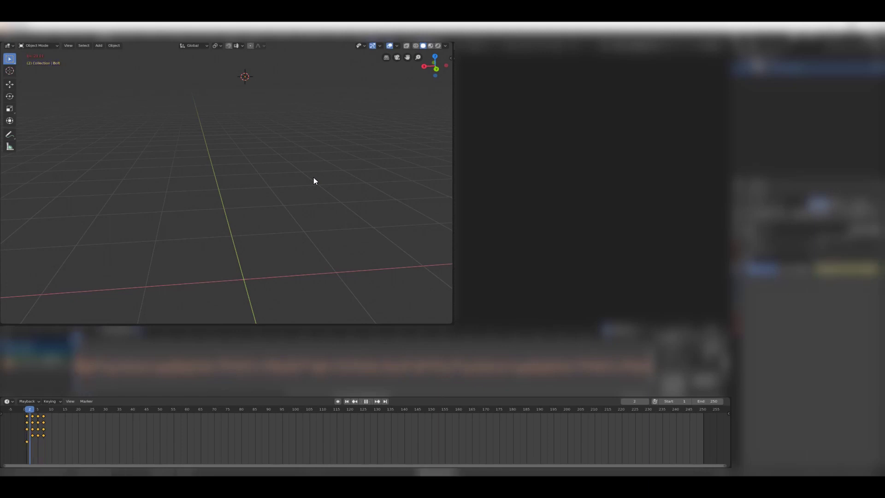
key(shift+Left)
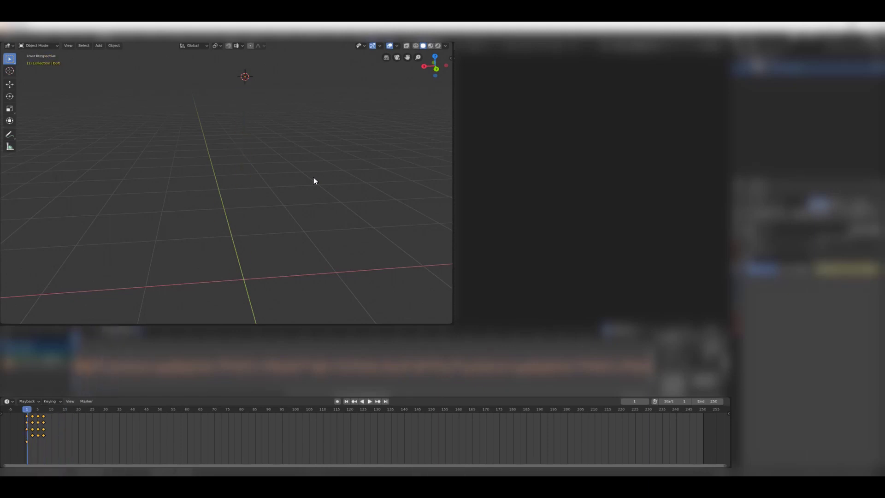
key(space)
key(space)
key(shift+Left)
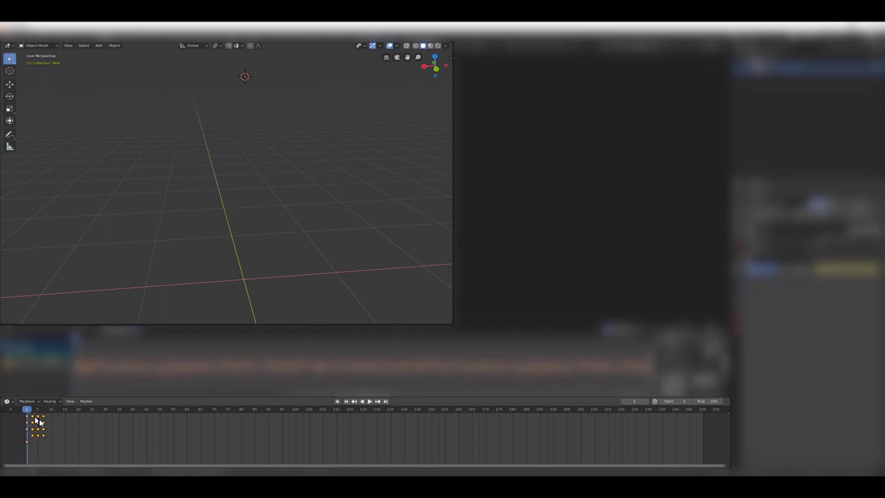
Duplicate the group of flash keyframes seven times at irregular intervals along the timeline, up to about frame 99
key(shift+d)
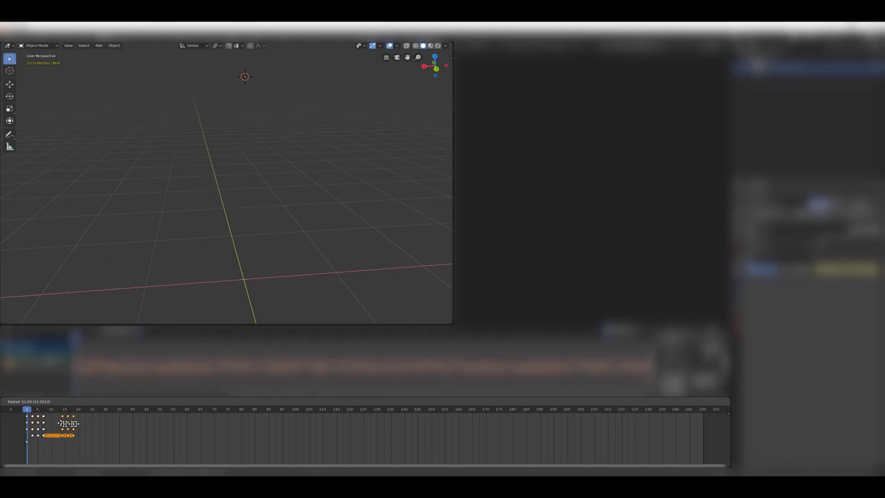
click(87, 424)
key(shift+d)
click(116, 429)
key(shift+d)
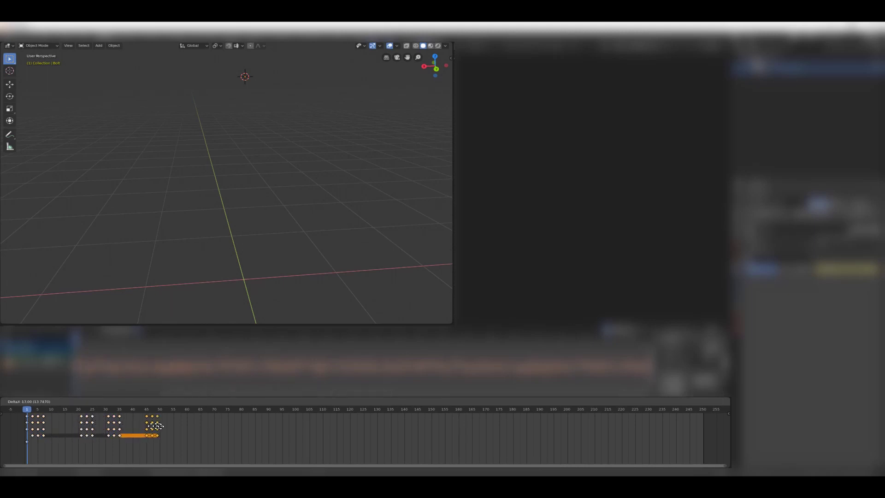
click(161, 425)
key(shift+d)
click(221, 427)
key(shift+d)
key(Escape)
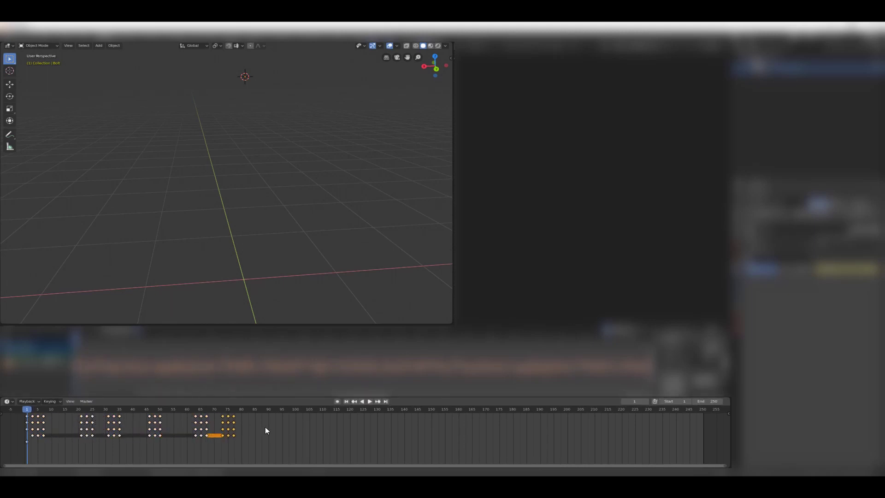
key(shift+d)
click(300, 427)
key(shift+d)
click(332, 427)
Set the animation's end frame to 100 and start playback
text(00)
key(Return)
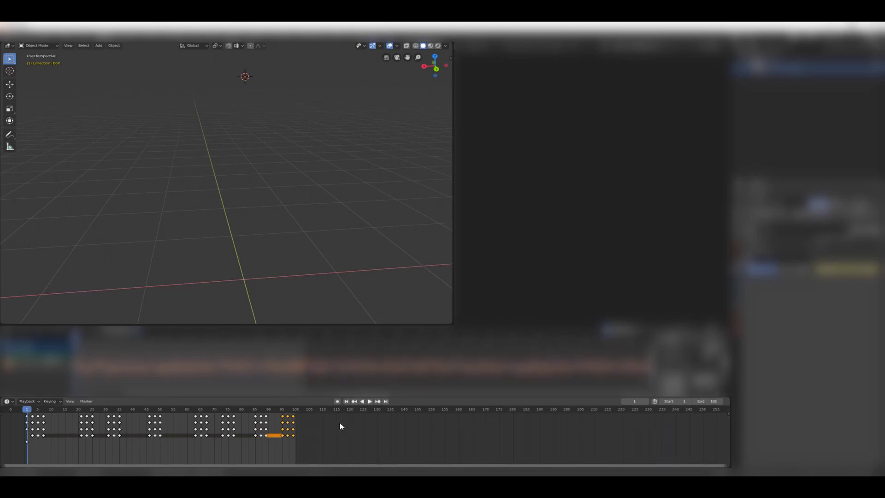
key(space)
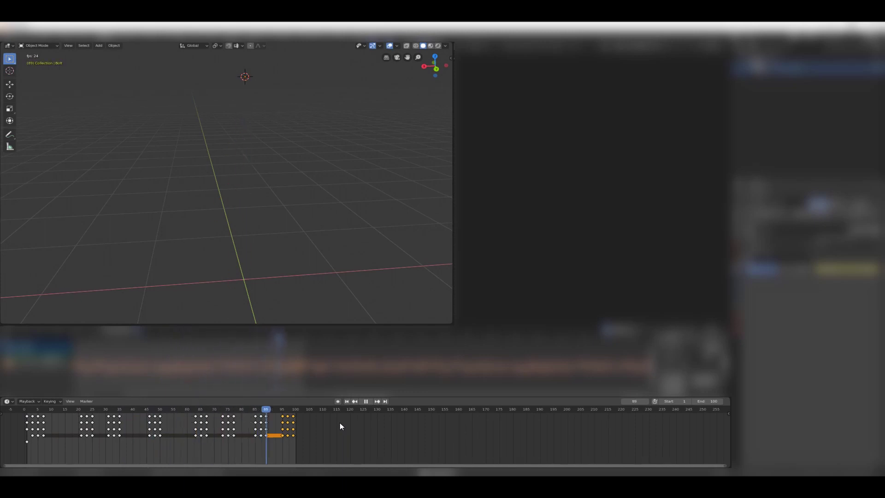
Inspect the flashing Bolt from another angle with overlays off and on, and stop playback at frame 1
middle_drag(336, 282, 253, 187)
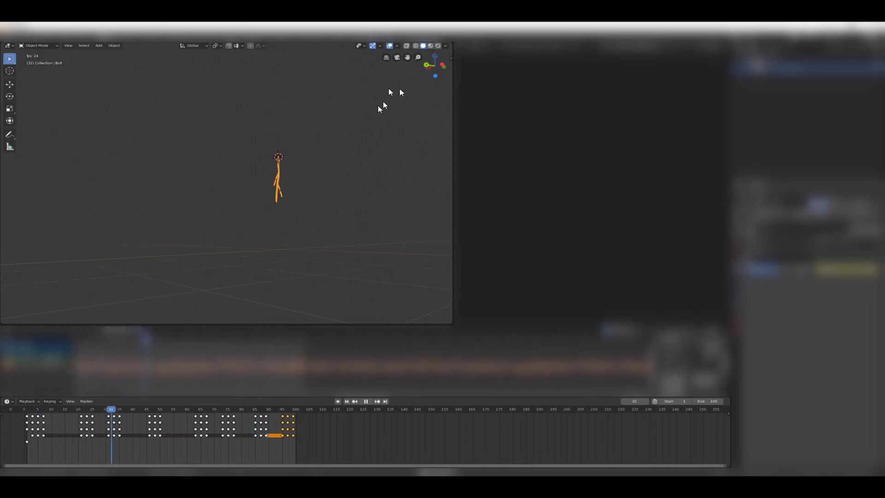
click(390, 46)
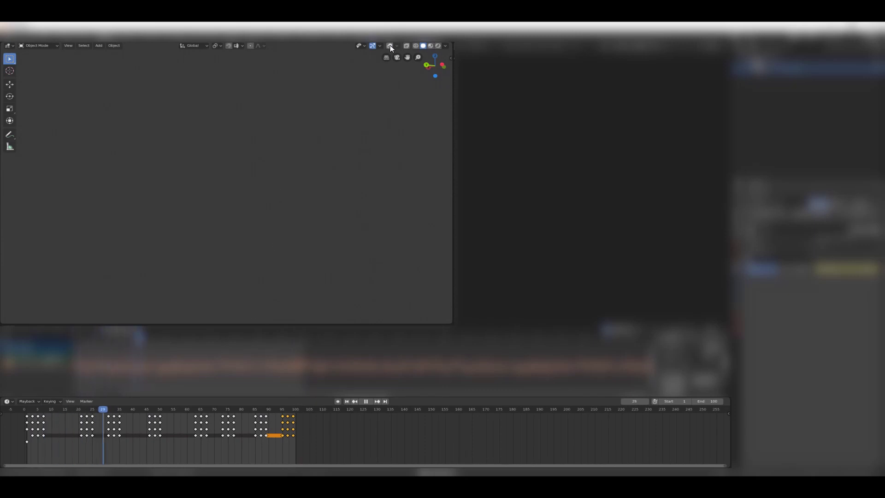
click(390, 46)
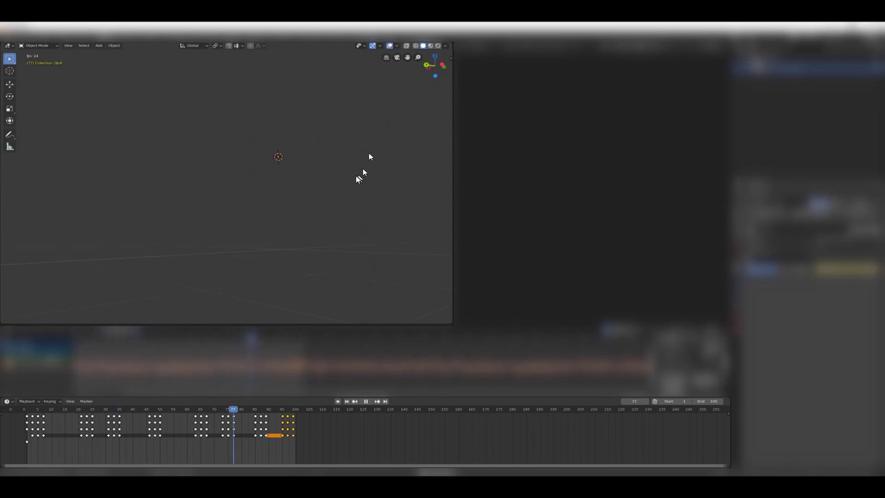
key(space)
key(shift+Left)
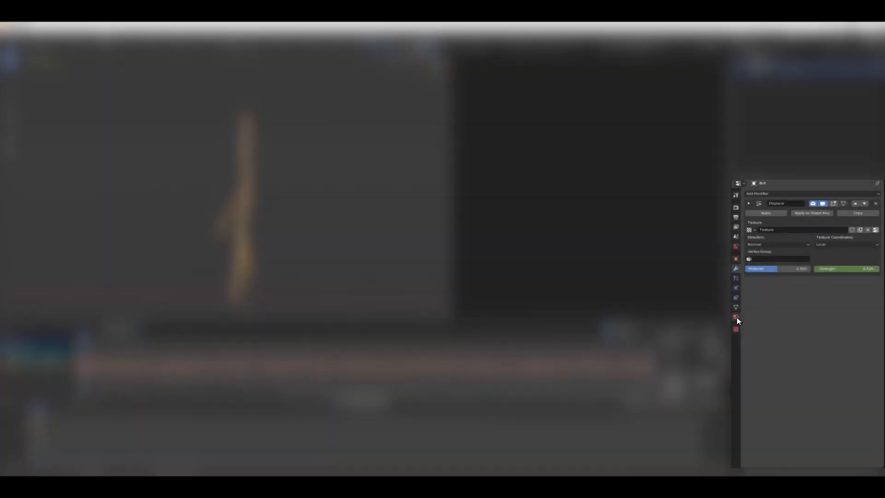
Create a new material for the Bolt and delete its Principled BSDF node
click(736, 317)
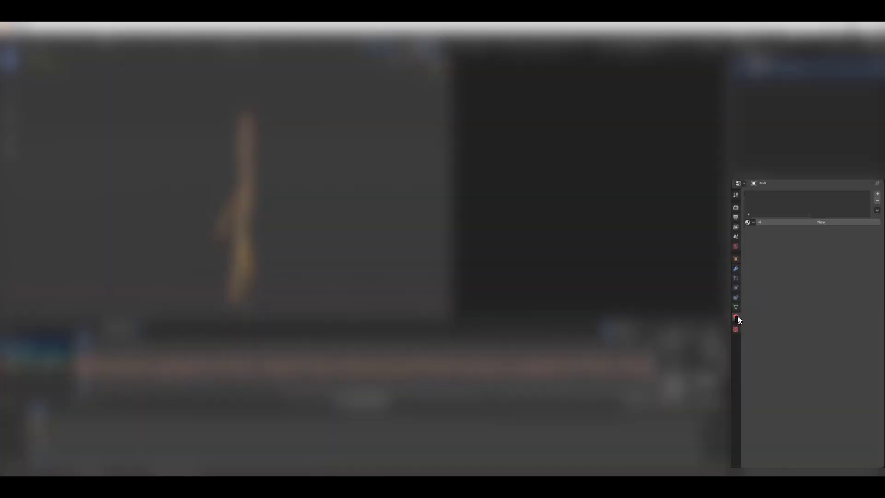
click(798, 223)
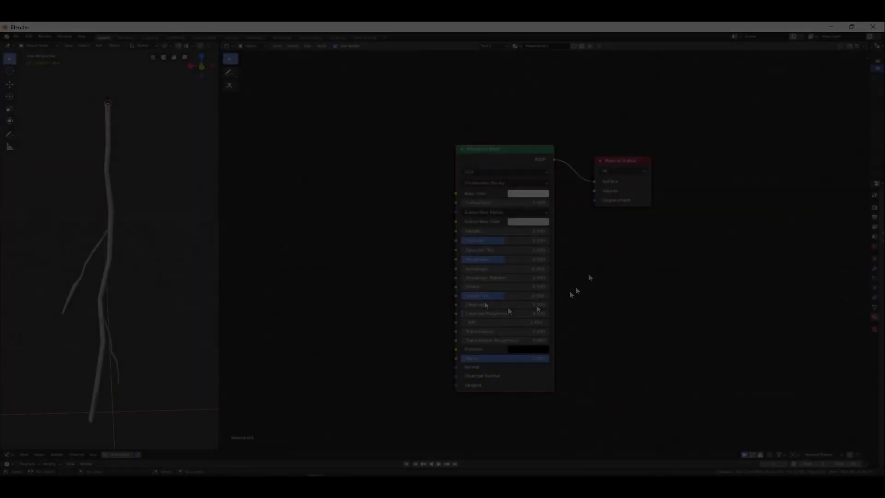
key(x)
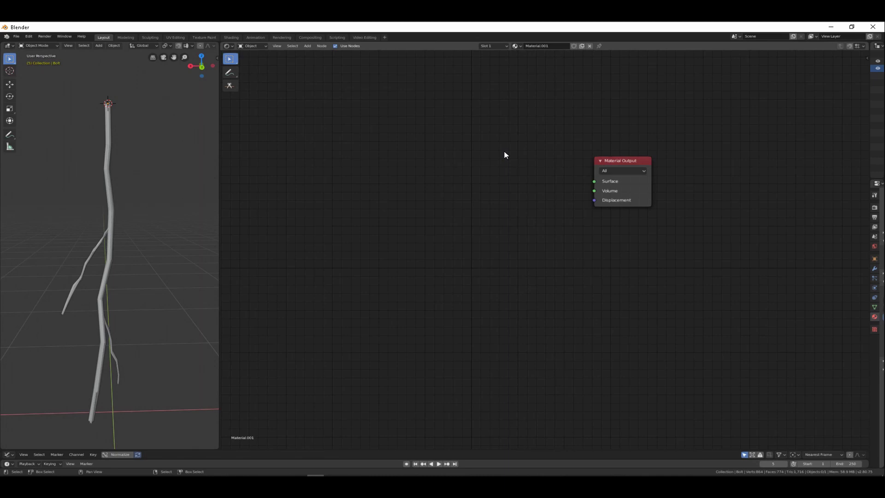
Add an Emission shader and connect its output to the Material Output's Surface input
key(shift+a)
mouse_move(505, 152)
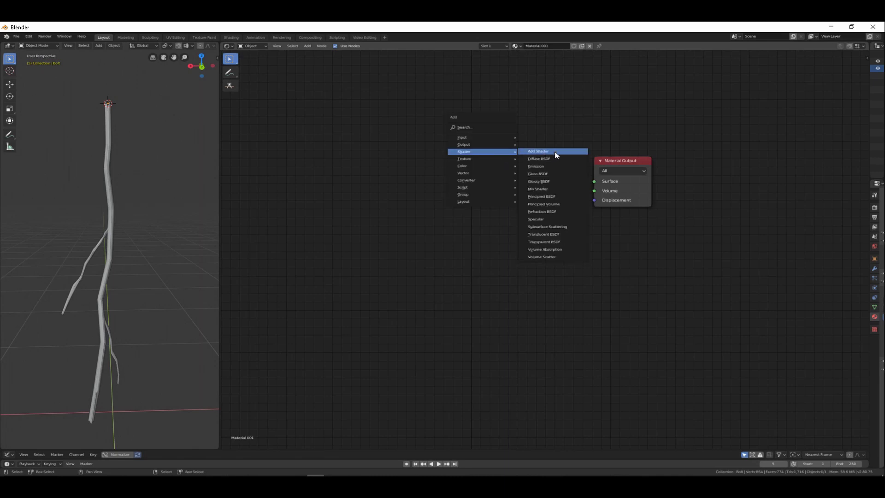
click(555, 166)
click(500, 163)
drag(563, 179, 594, 181)
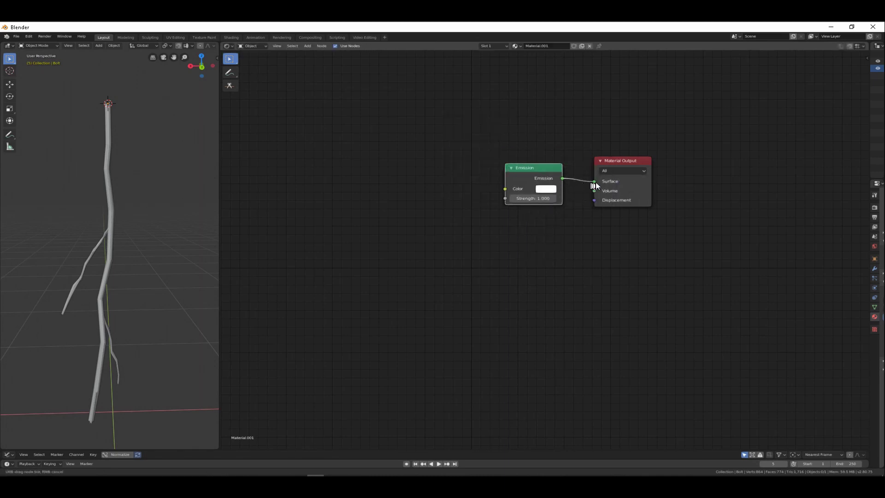
Switch the 3D viewport to Rendered shading and hide the overlays
scroll(189, 48, down, 5)
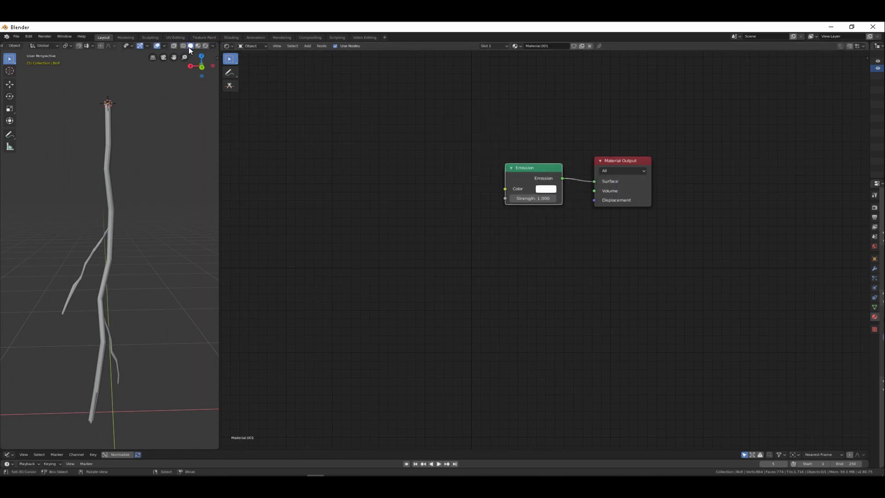
click(205, 46)
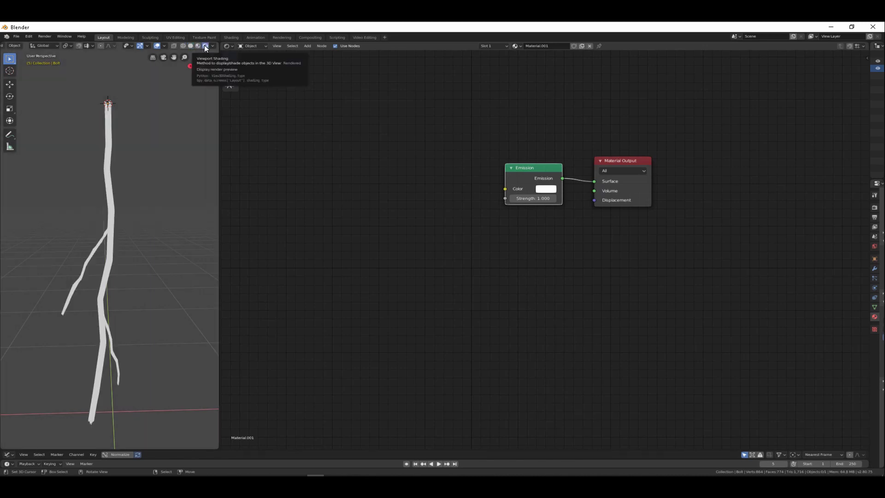
click(157, 45)
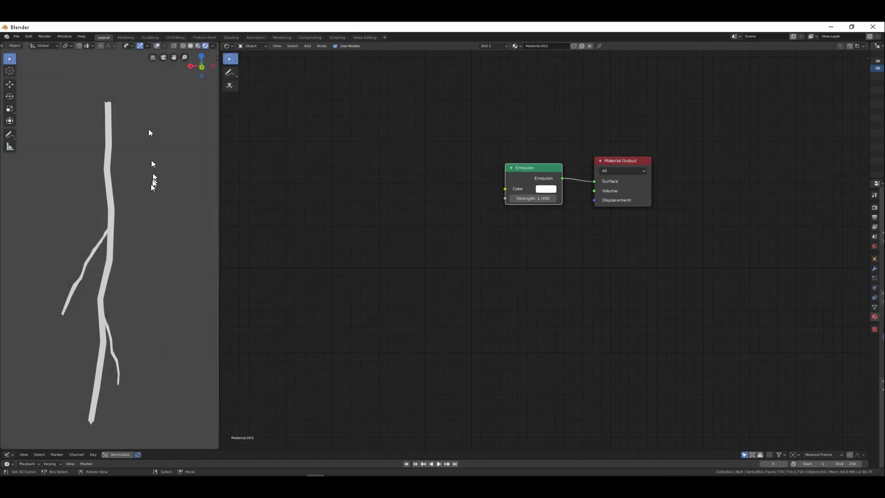
Set the Emission shader's Strength to 5
drag(535, 198, 590, 198)
key(Escape)
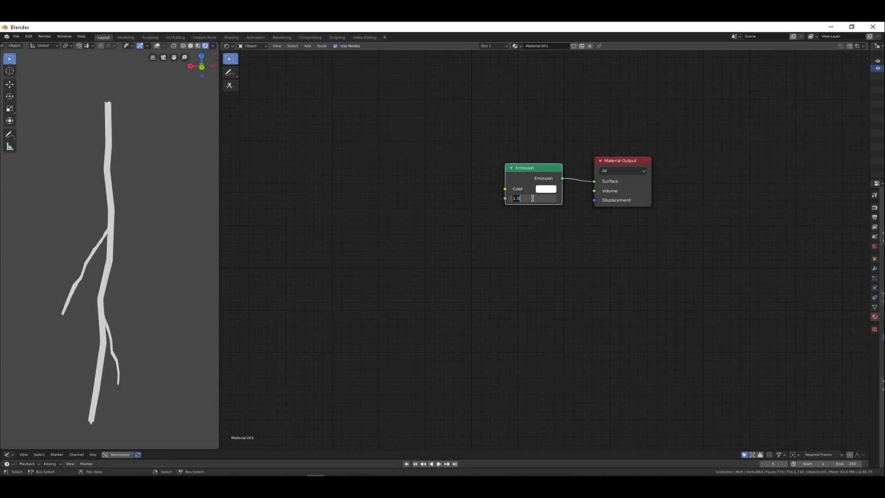
key(Return)
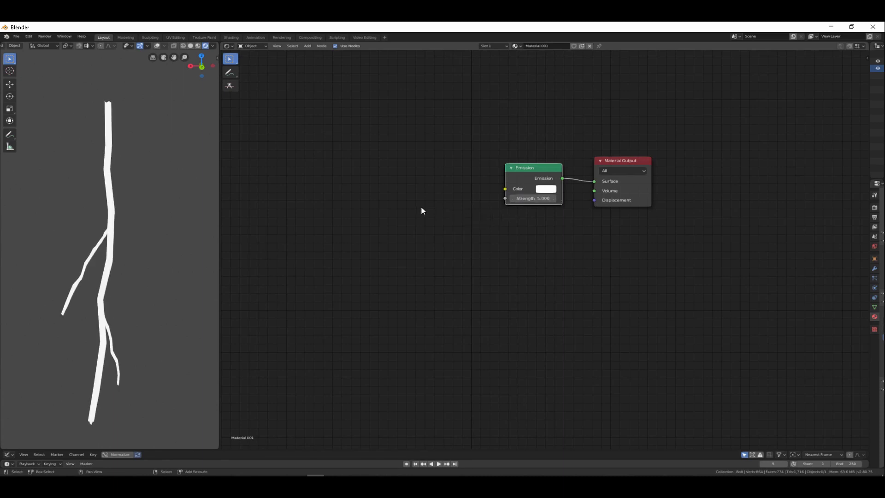
Add a ColorRamp node and connect its Color output to the Emission shader's Color input
key(shift+a)
mouse_move(413, 237)
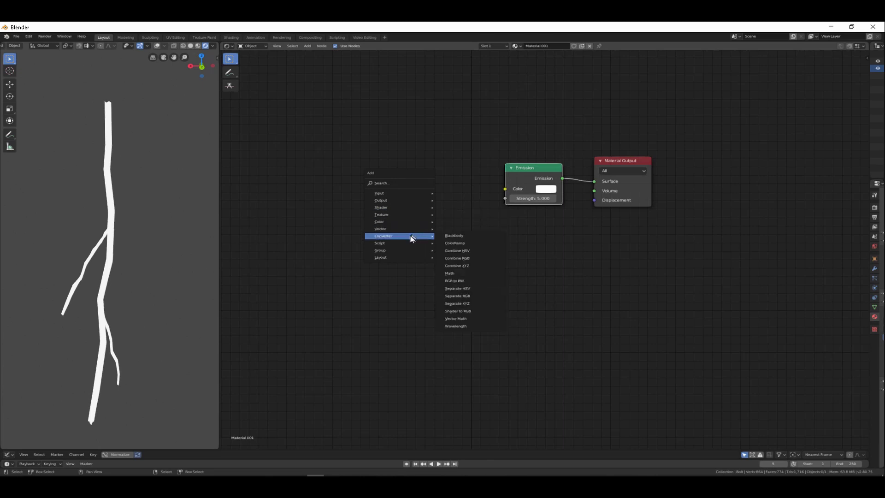
click(470, 240)
drag(483, 168, 505, 189)
Add a Noise Texture with Mapping and Texture Coordinate nodes, and connect its Color output to the ColorRamp's Fac input
key(shift+a)
mouse_move(342, 183)
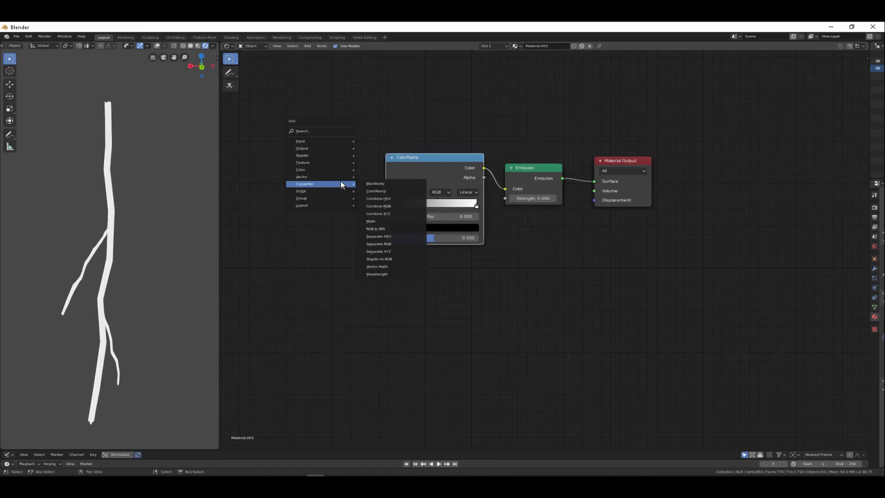
mouse_move(337, 163)
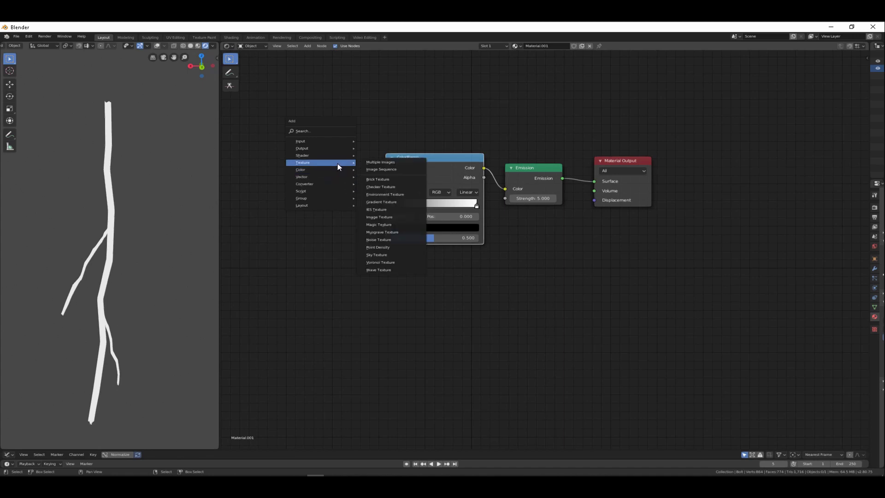
click(390, 239)
click(355, 200)
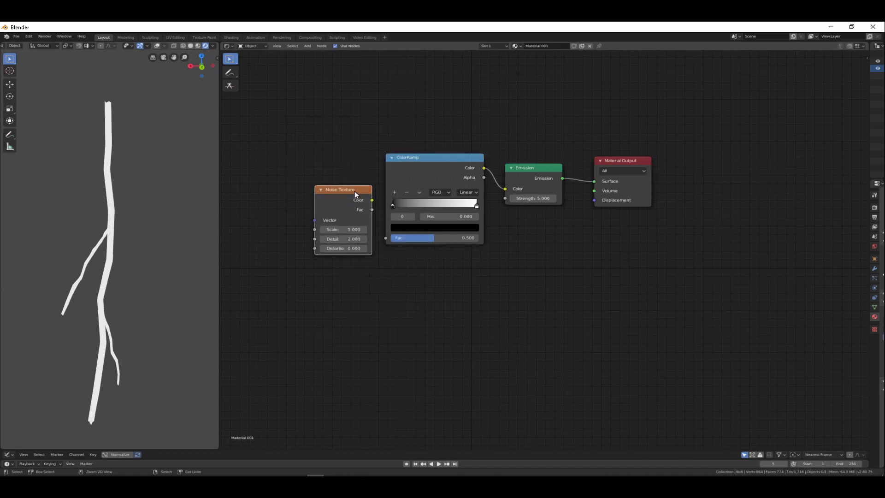
key(ctrl+t)
drag(372, 200, 388, 239)
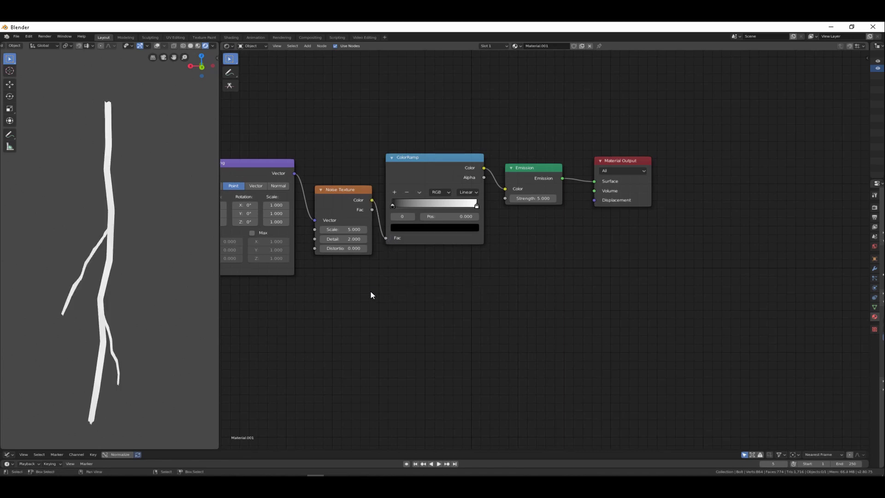
Set the Noise Texture's Detail to 16
middle_drag(369, 294, 522, 289)
click(505, 238)
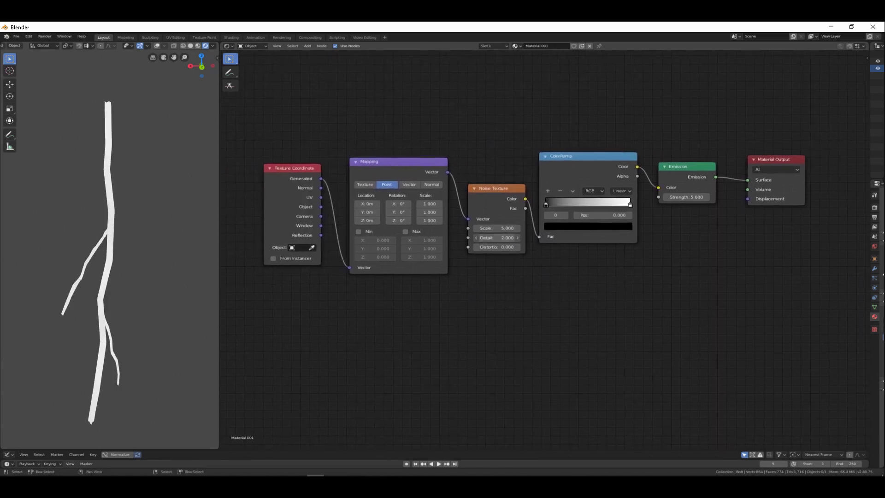
text(16)
key(Return)
Move the ColorRamp's black stop toward the middle and recolor it dark orange-brown with saturation 0.874 and value 0.399
drag(549, 204, 584, 205)
click(576, 227)
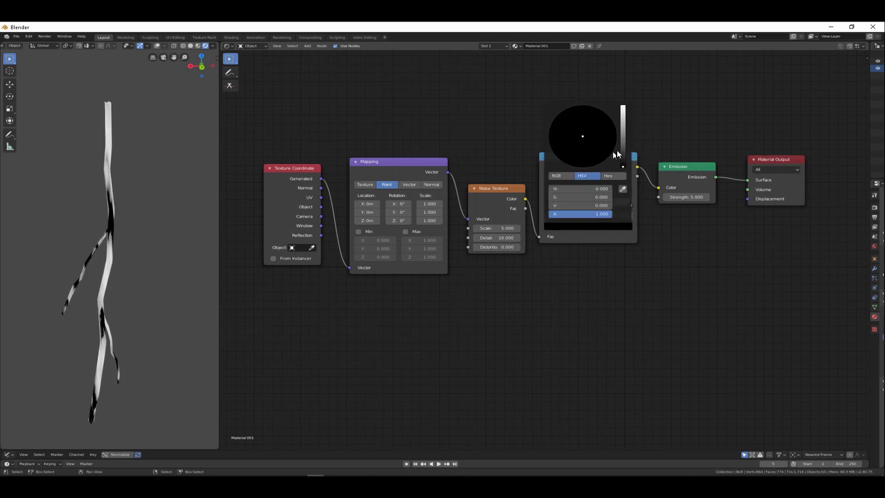
drag(623, 165, 571, 162)
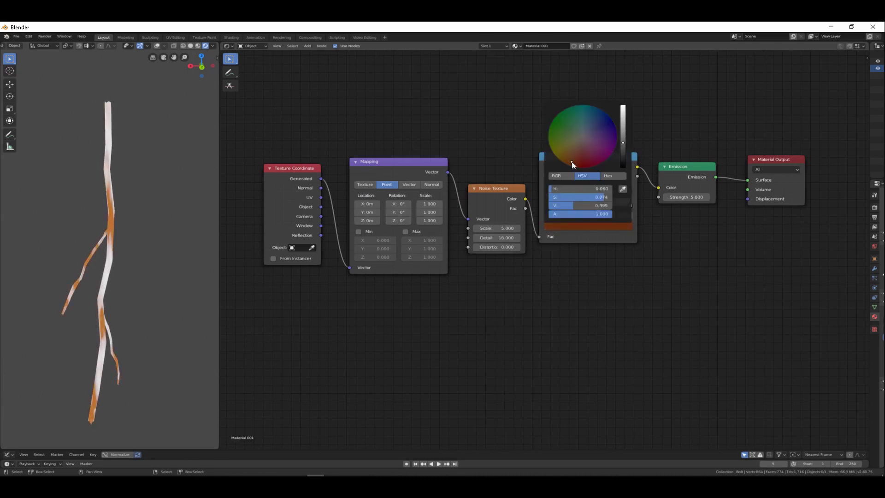
Recolor the ColorRamp's end stop orange (H 0.102, S 0.733, V 0.831) and add a white stop close beside it at 0.573
drag(628, 204, 612, 209)
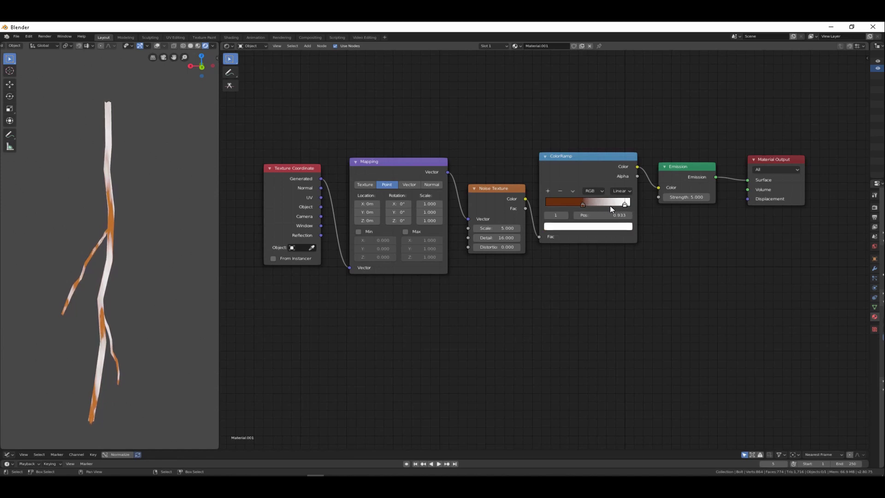
click(603, 227)
key(ctrl+v)
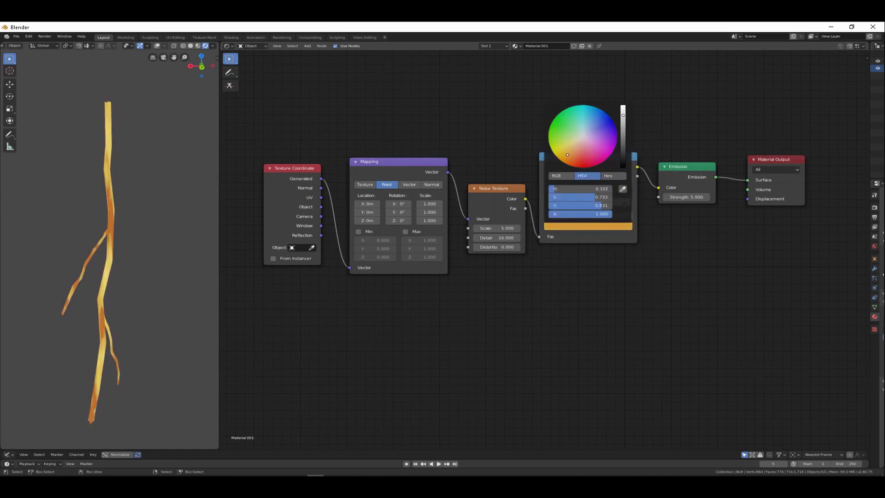
mouse_move(604, 204)
mouse_down()
mouse_move(590, 204)
mouse_move(619, 205)
mouse_move(594, 205)
mouse_up()
click(585, 206)
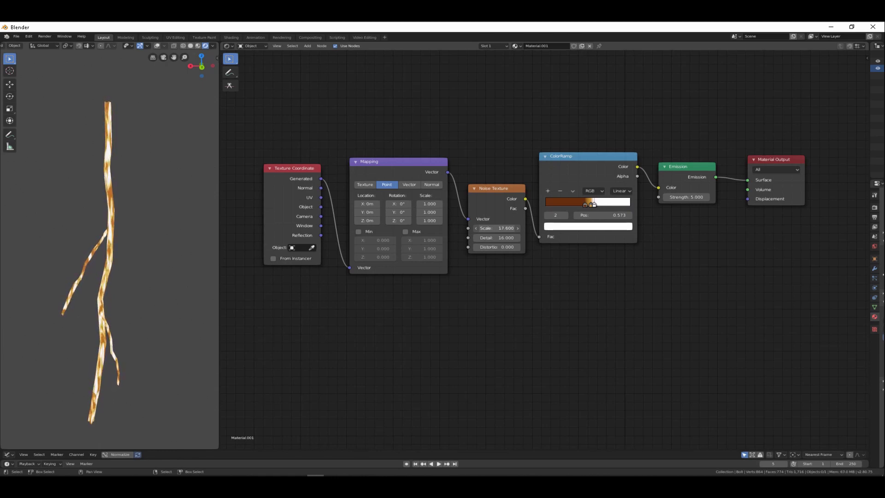
Position the ColorRamp's brown stop at 0.482 and orange stop at 0.573, and set the Noise Texture's Scale to 48.7
mouse_move(597, 207)
mouse_down()
mouse_move(615, 206)
mouse_move(588, 204)
mouse_up()
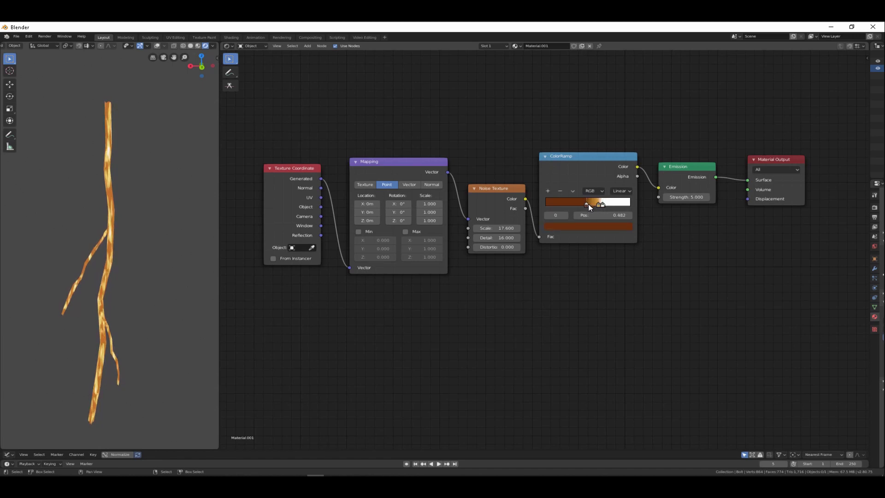
click(592, 205)
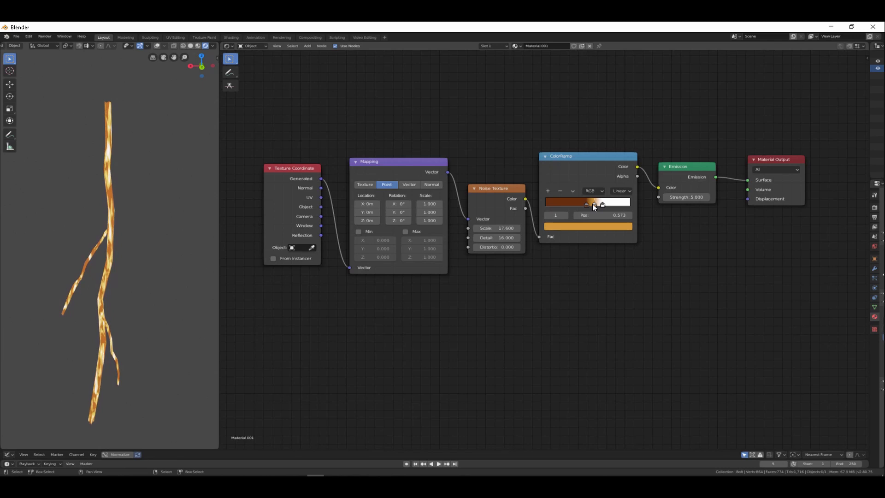
drag(507, 228, 655, 228)
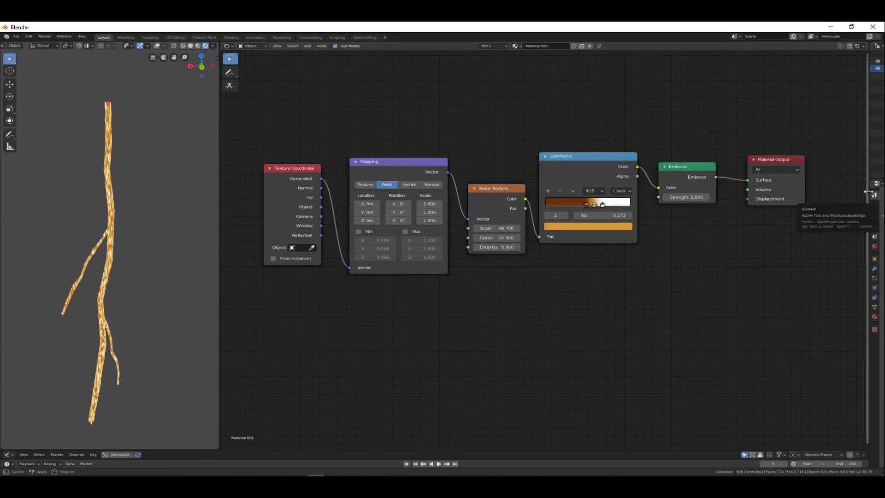
Set the render and viewport samples to 200 and enable Ambient Occlusion and Bloom
drag(868, 192, 781, 198)
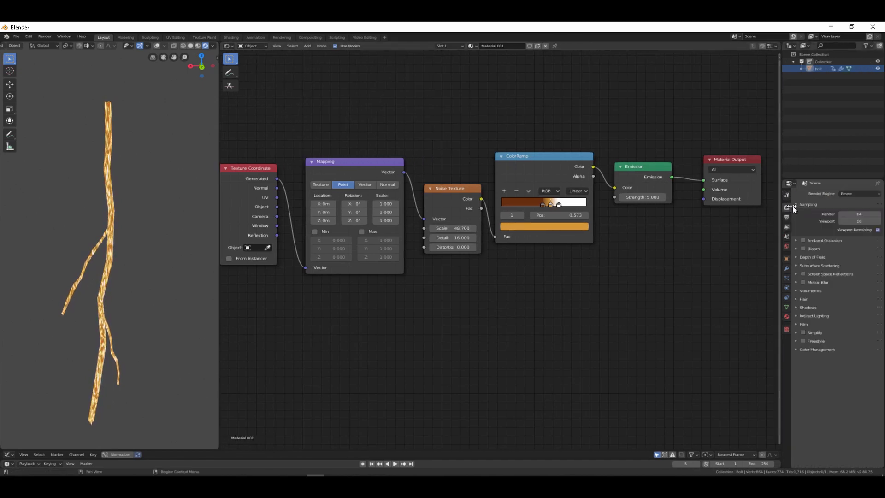
text(200)
key(Tab)
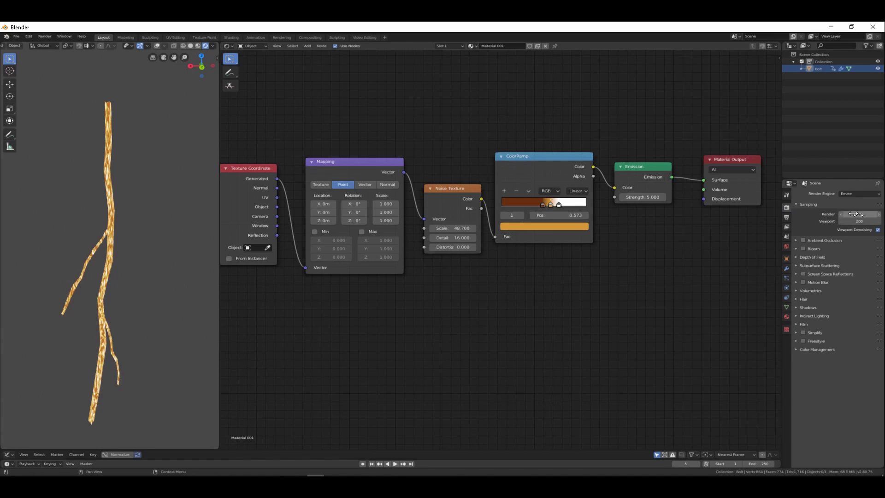
text(200)
key(Return)
click(803, 240)
click(804, 249)
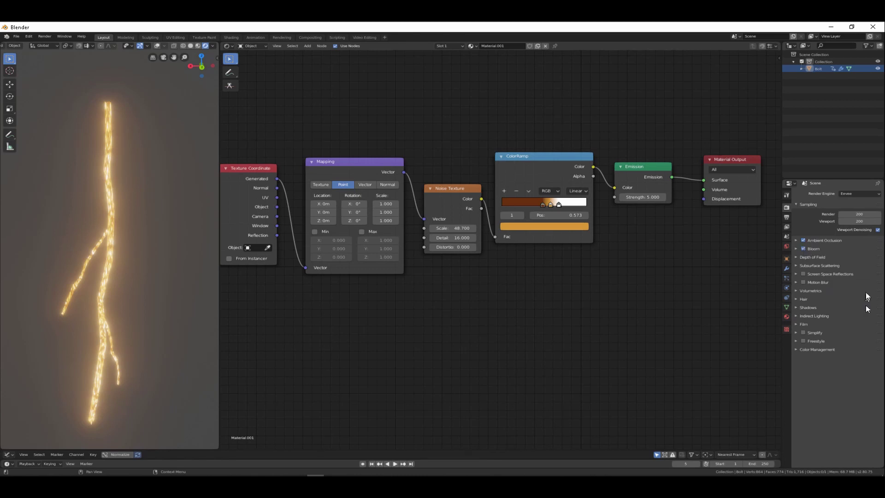
Tune the Bloom glow to Intensity 1, a Threshold of about 1.49 and a Radius of about 6.155
click(816, 251)
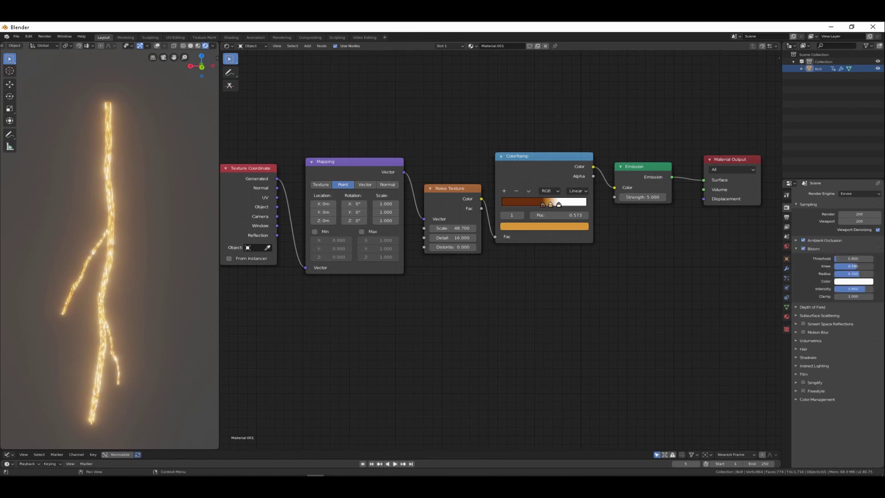
drag(853, 266, 857, 266)
drag(853, 273, 848, 273)
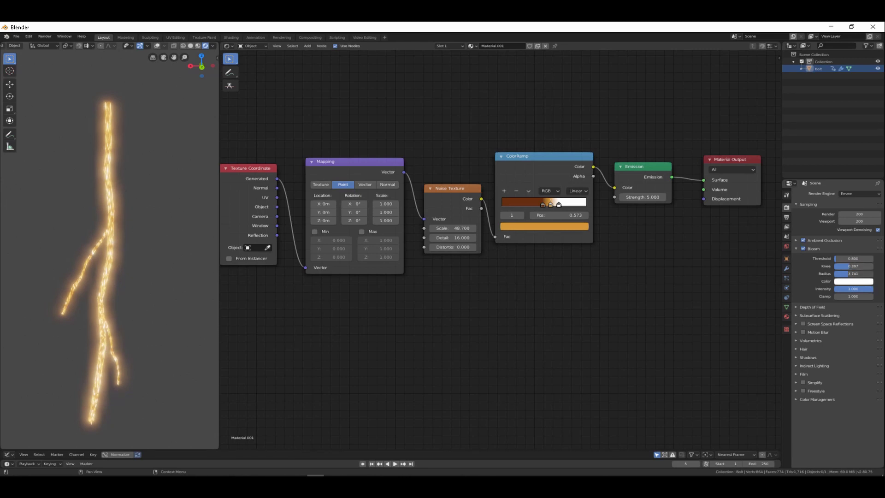
drag(853, 274, 857, 273)
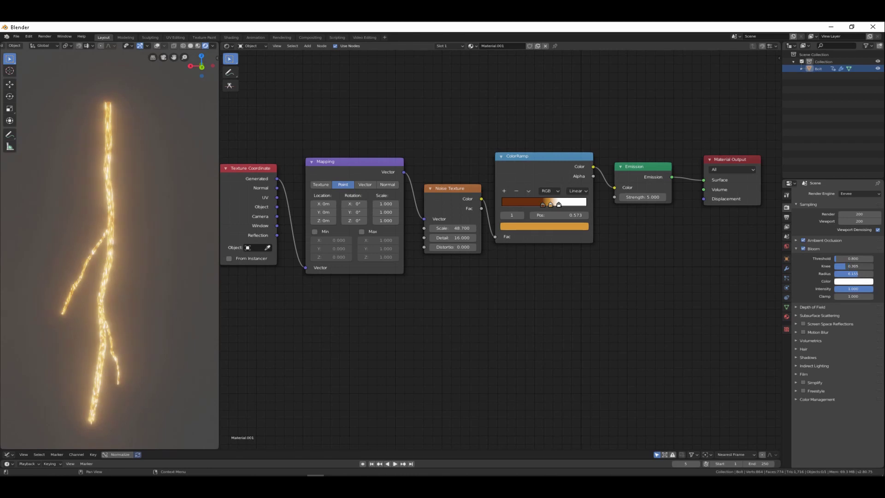
drag(841, 266, 862, 258)
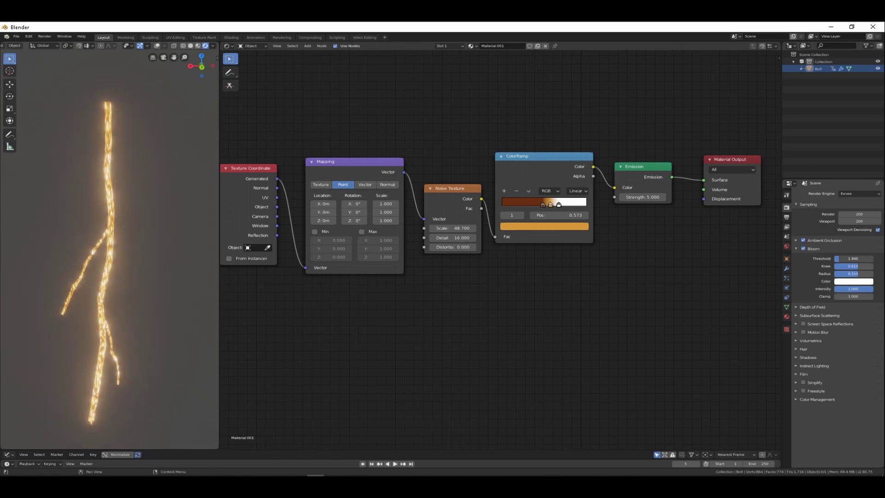
Set the Noise Texture's Scale to 250.1 and preview the bolt's animation with the finer pattern
scroll(164, 251, down, 4)
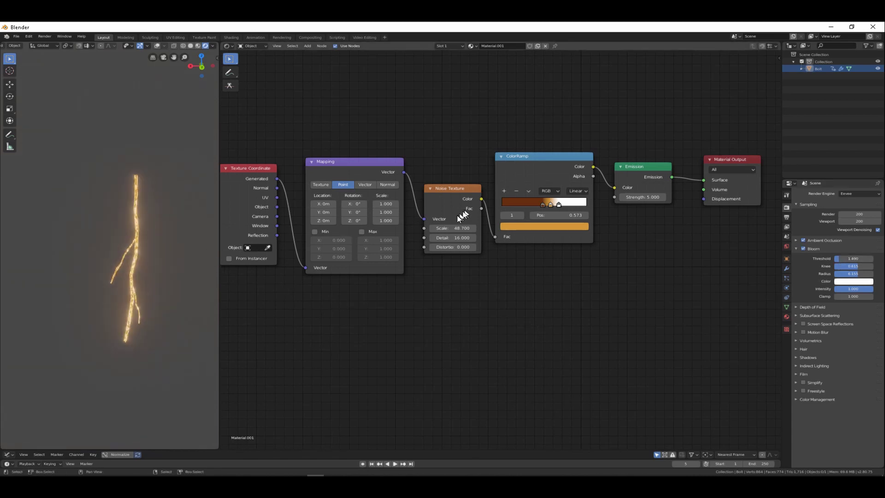
drag(454, 228, 487, 228)
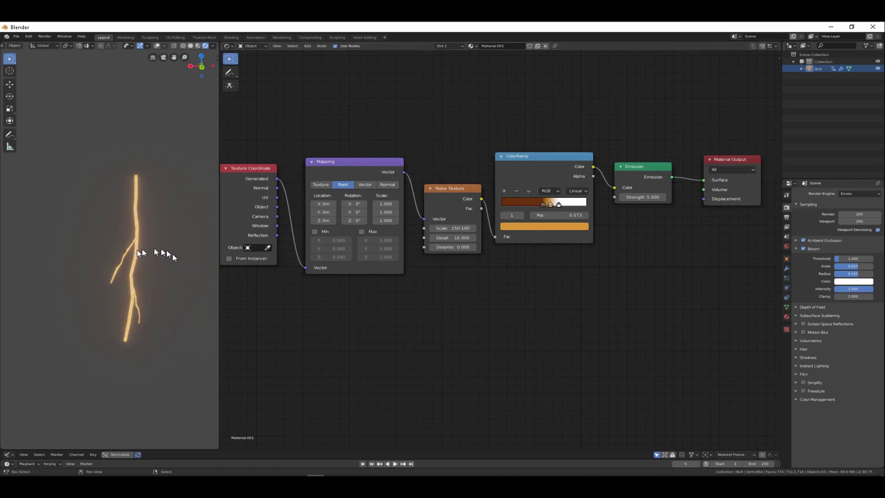
key(space)
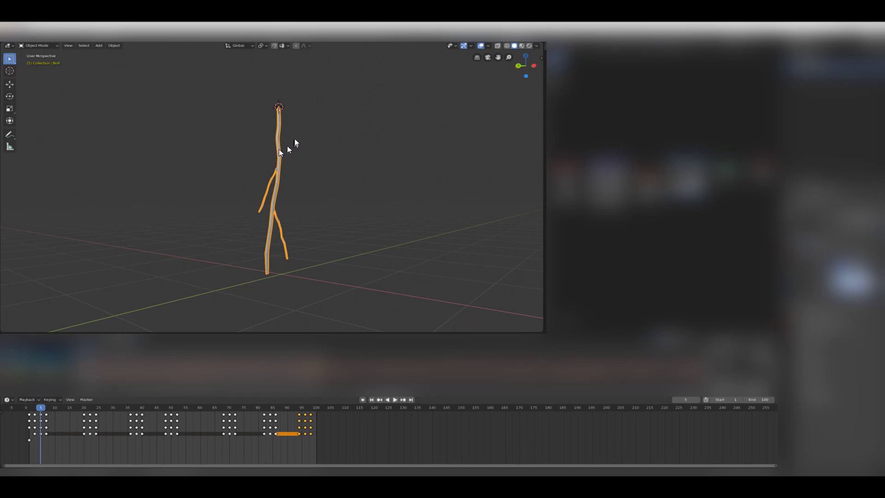
Duplicate the lightning bolt in place and rotate the copy about the Z axis so its branches face another way
middle_drag(296, 144, 311, 167)
key(shift+d)
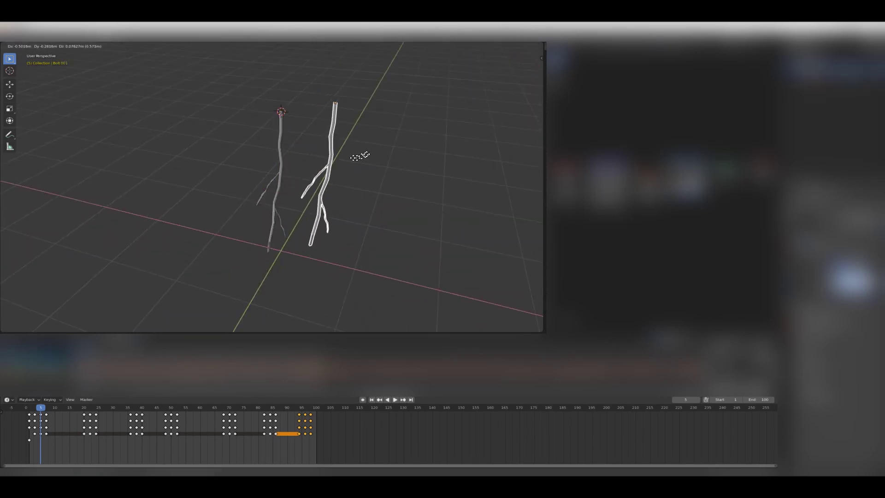
right_click(309, 196)
key(r)
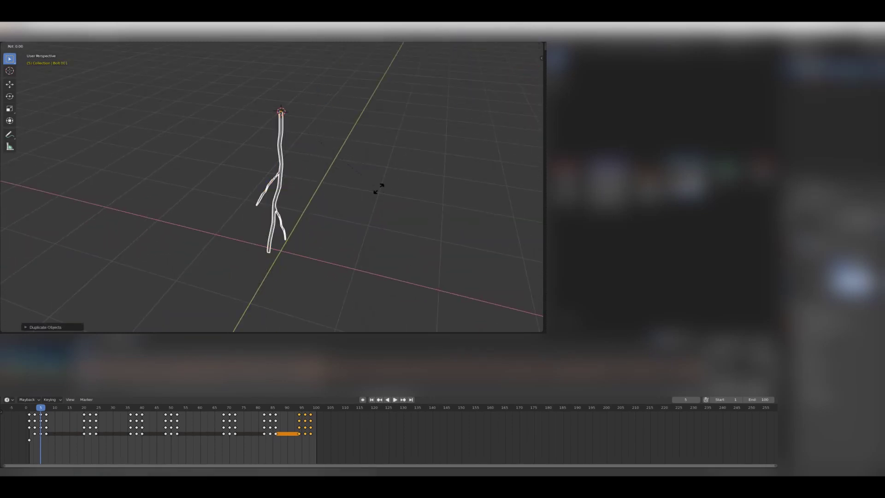
key(z)
click(207, 152)
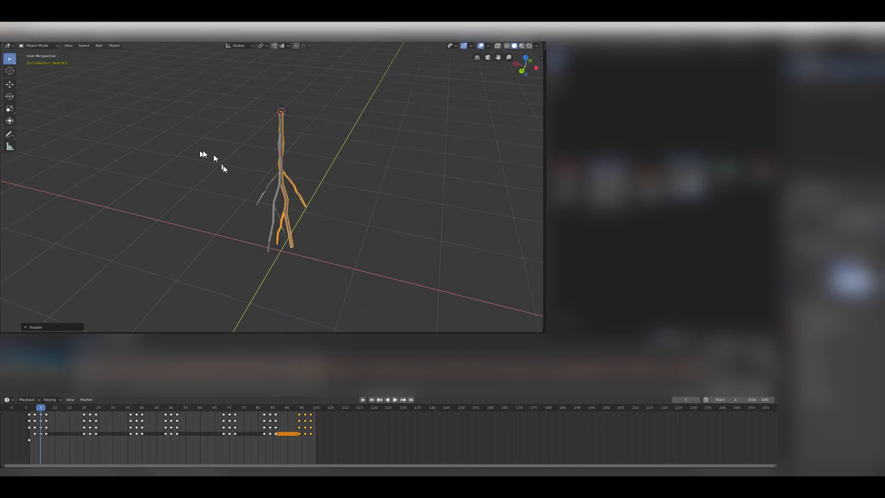
Tilt the duplicated bolt about the global Y axis so its lower end spreads away from the original
middle_drag(207, 152, 364, 182)
key(r)
key(x)
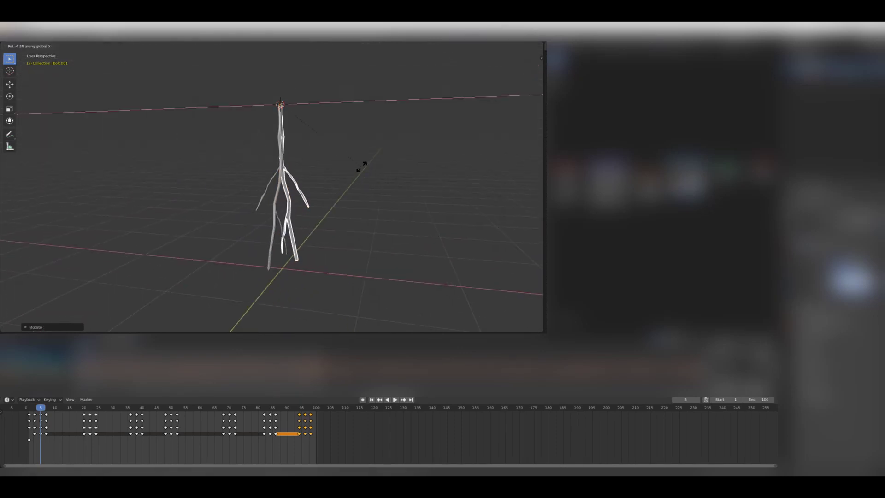
key(y)
click(360, 162)
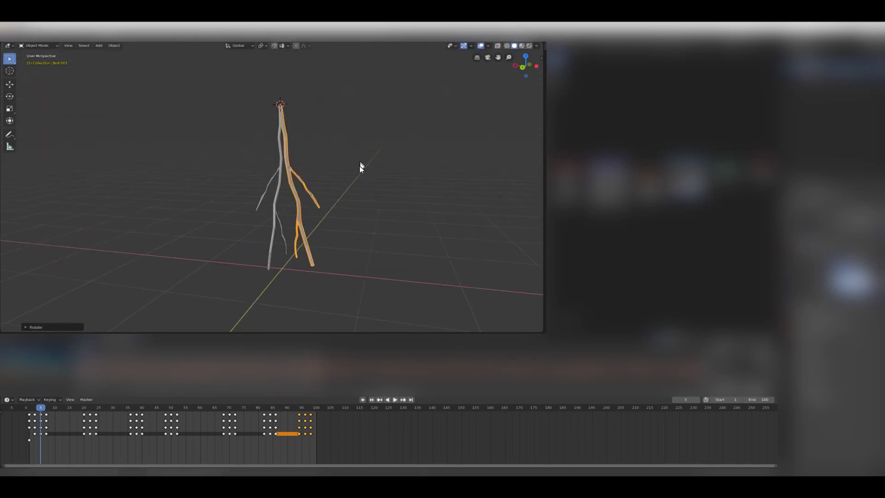
Try to scale the duplicated bolt down slightly
middle_drag(360, 166, 402, 220)
key(s)
click(403, 205)
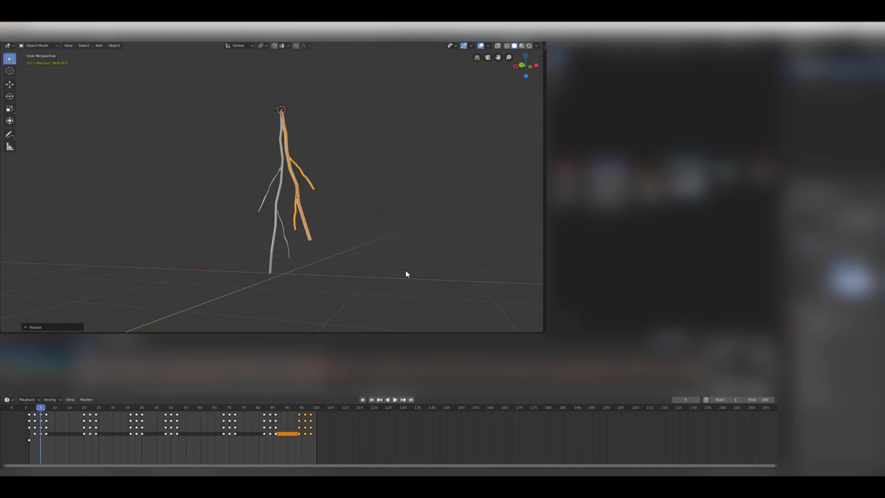
Preview the animation, go back to the first frame and advance to frame 5
key(space)
key(shift+Left)
key(Right)
key(Right)
key(Right)
key(Right)
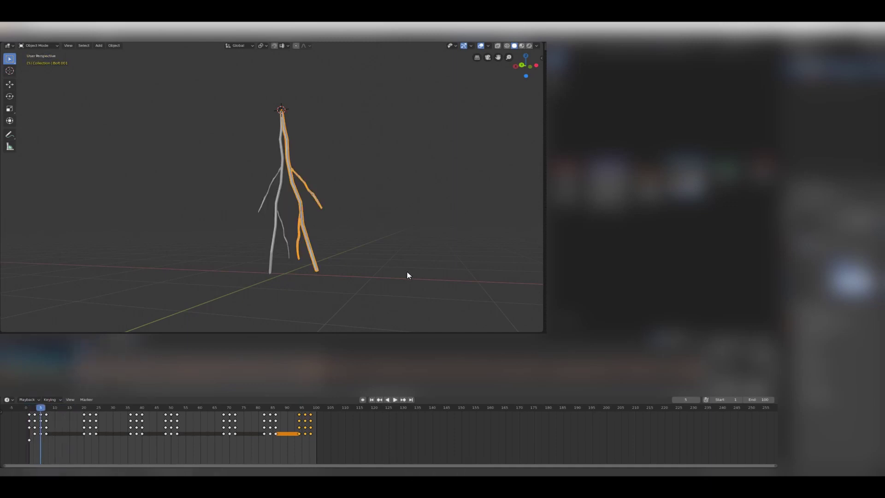
Shift all of the duplicated bolt's flash keyframes after frame 1 forward by 2 frames and play the animation
middle_drag(344, 222, 365, 234)
drag(323, 440, 33, 410)
key(g)
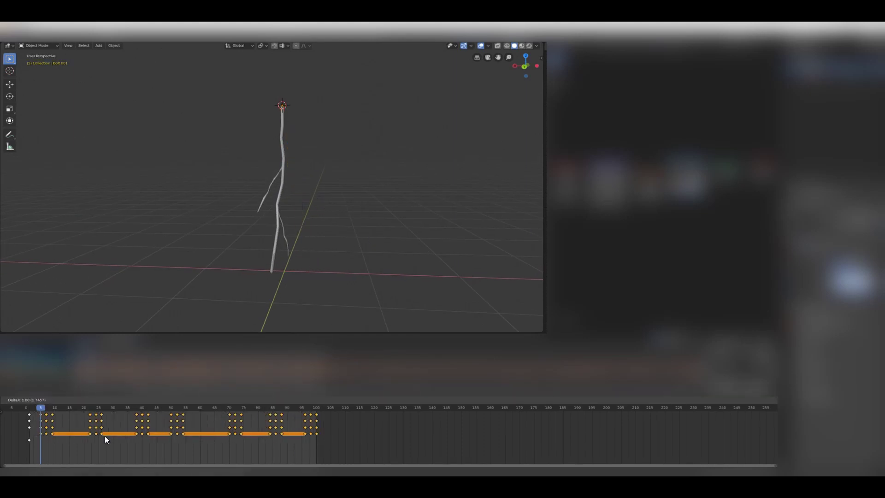
click(104, 436)
key(space)
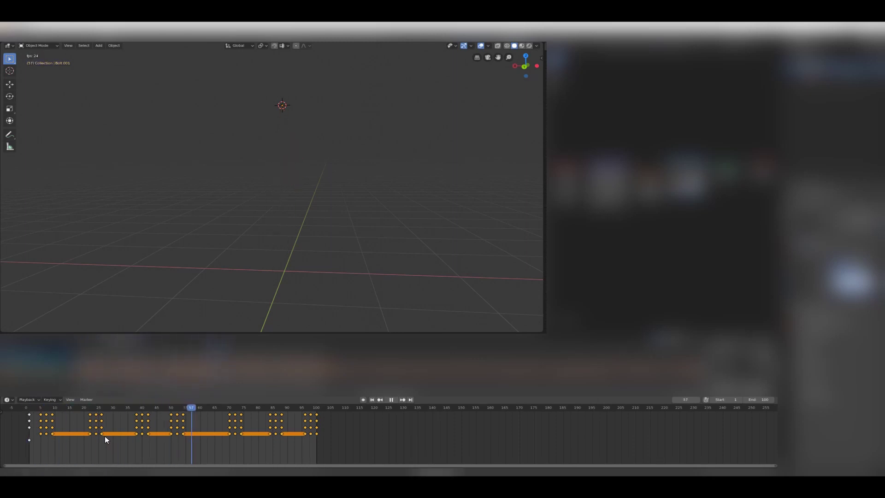
key(Escape)
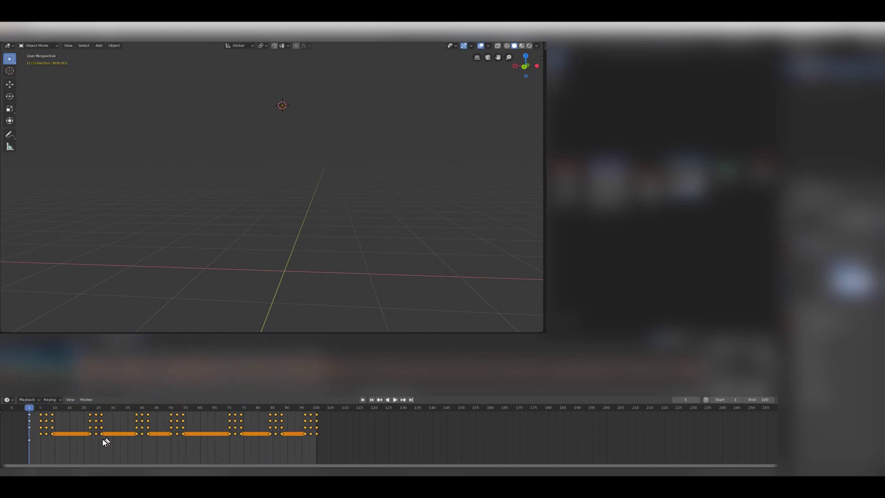
Move the playhead to frame 7 and duplicate the tilted bolt in place
drag(49, 427, 46, 426)
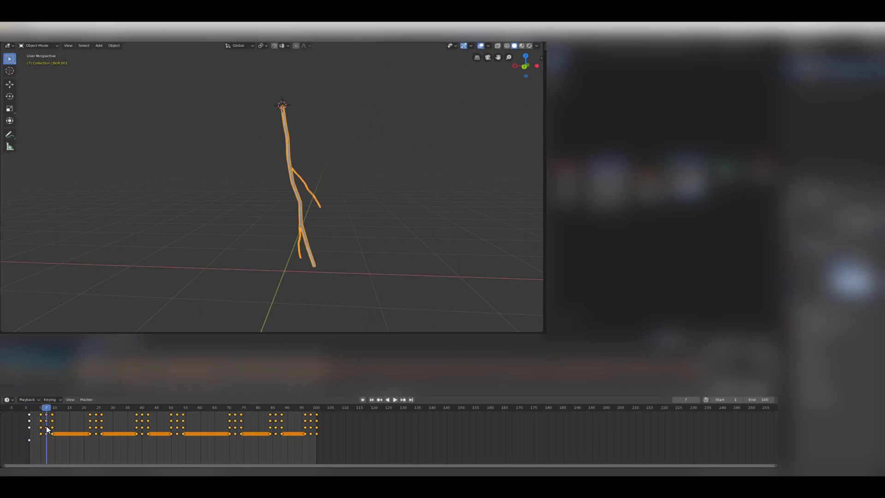
key(shift+d)
key(Escape)
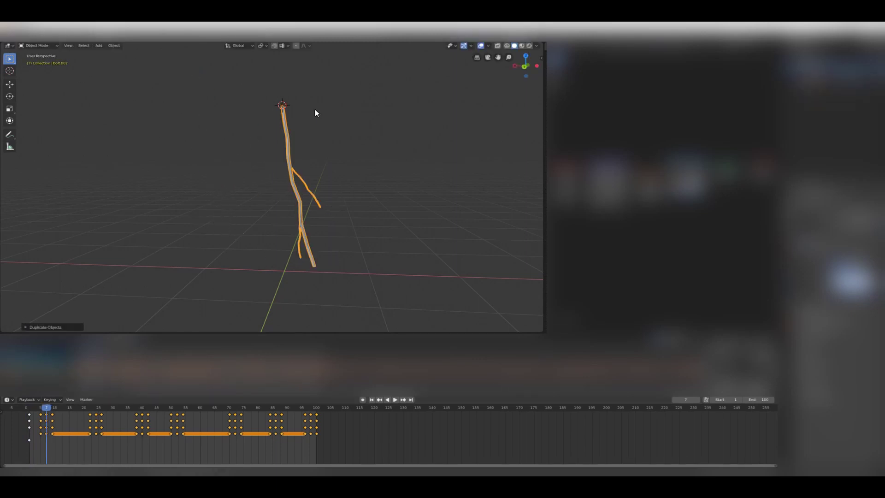
Rotate the new duplicate about its local Z axis and tilt it, including about the global X axis, so it leans away from the other bolt
key(r)
key(z)
key(z)
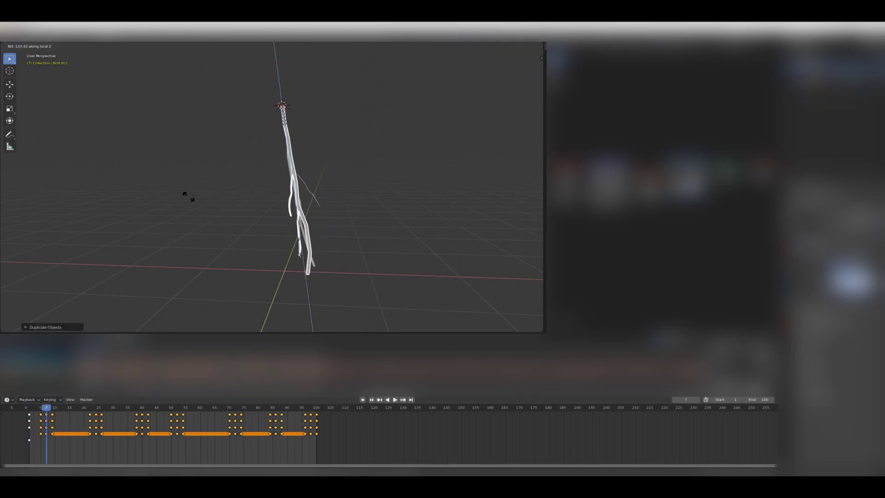
click(281, 315)
key(r)
key(y)
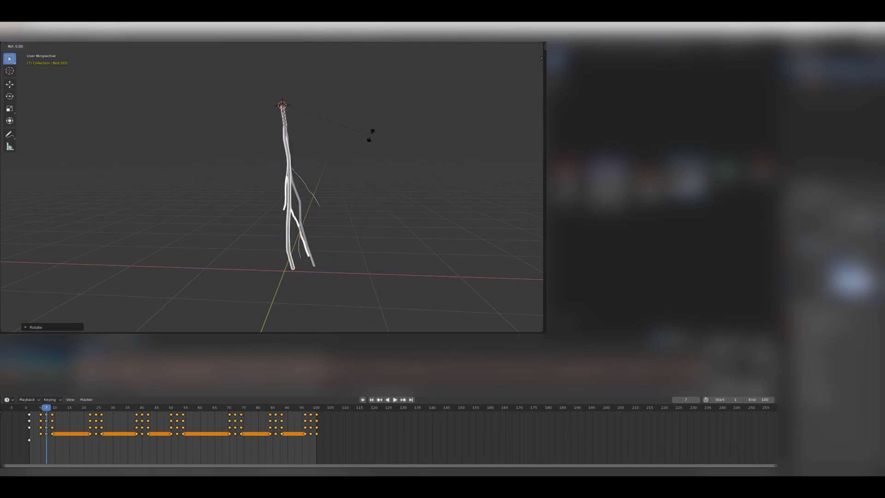
click(413, 194)
middle_drag(340, 231, 413, 211)
key(r)
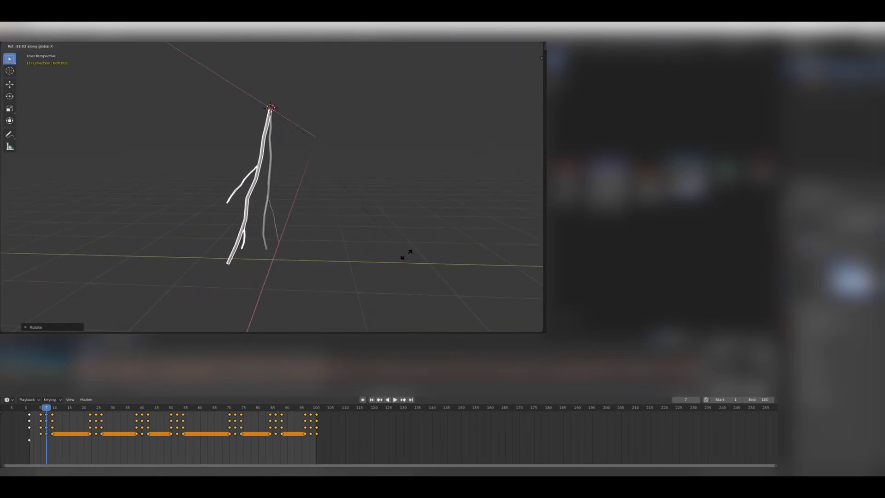
click(409, 253)
middle_drag(409, 253, 336, 238)
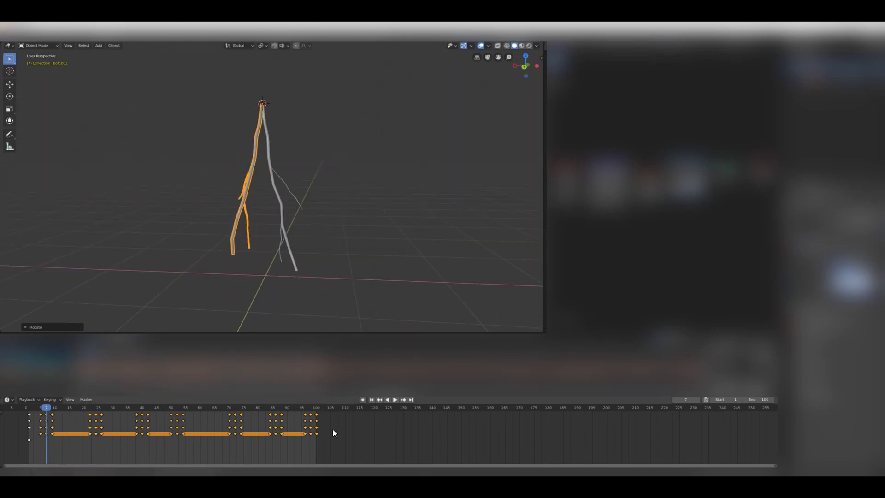
Shift all of the new duplicate's keyframes after frame 1 forward by 2 frames and preview the animation in rendered shading
key(g)
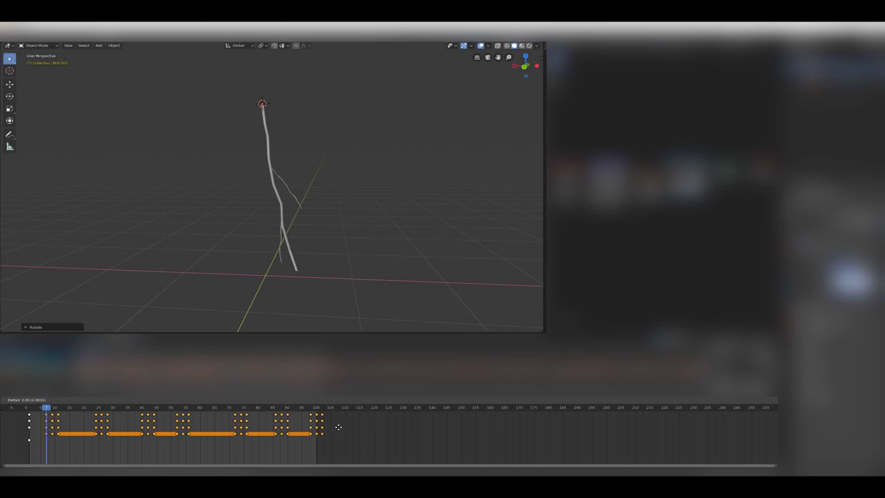
click(340, 430)
click(395, 400)
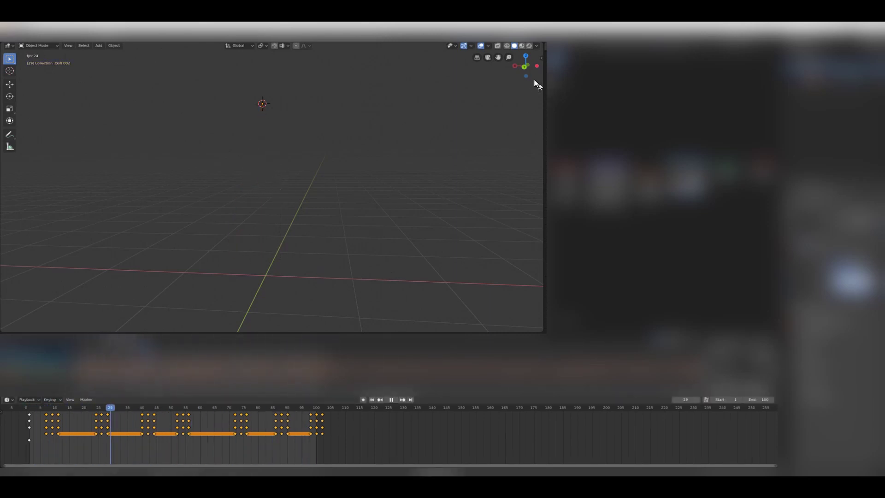
click(529, 45)
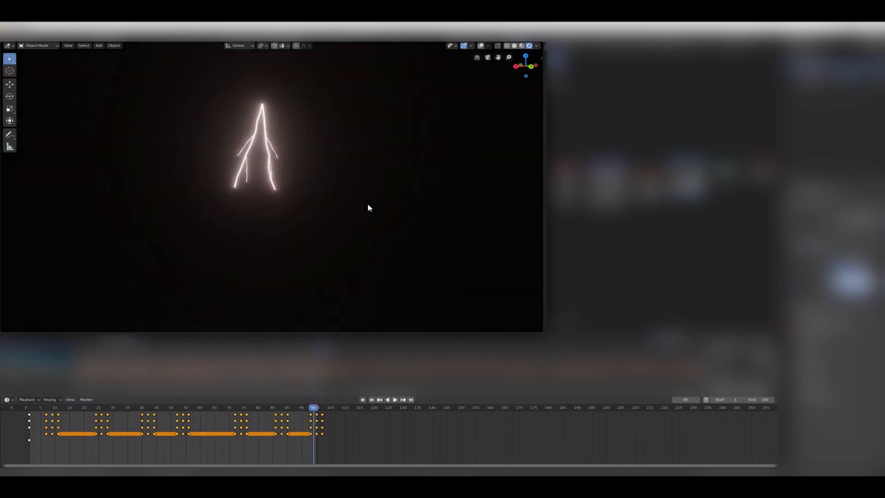
key(Escape)
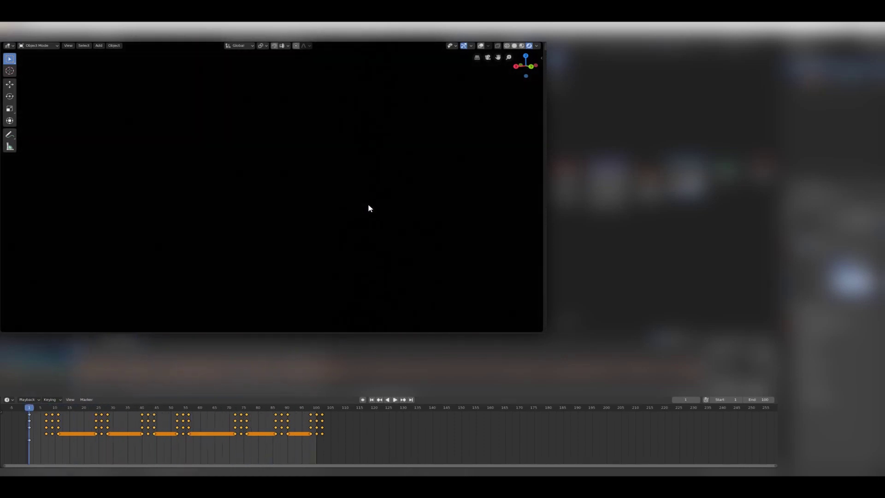
Return to solid shading and, at frame 9, move the newest bolt slightly away from the shared starting point
click(514, 46)
key(space)
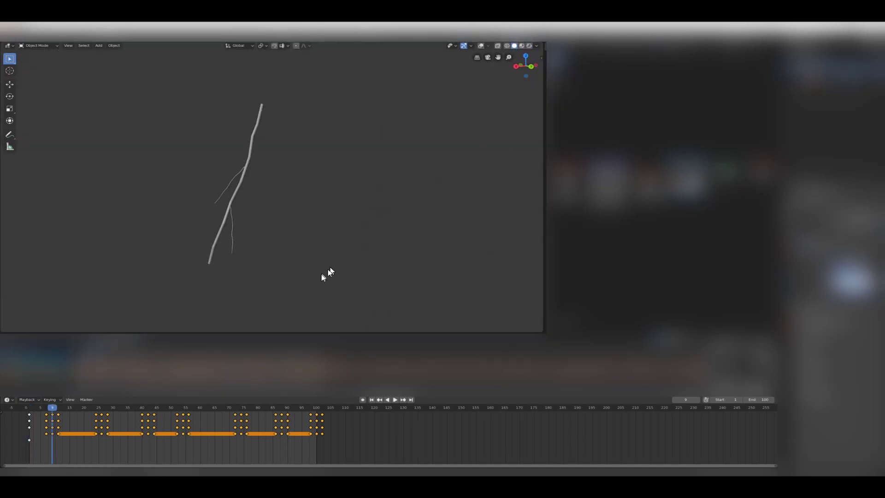
key(g)
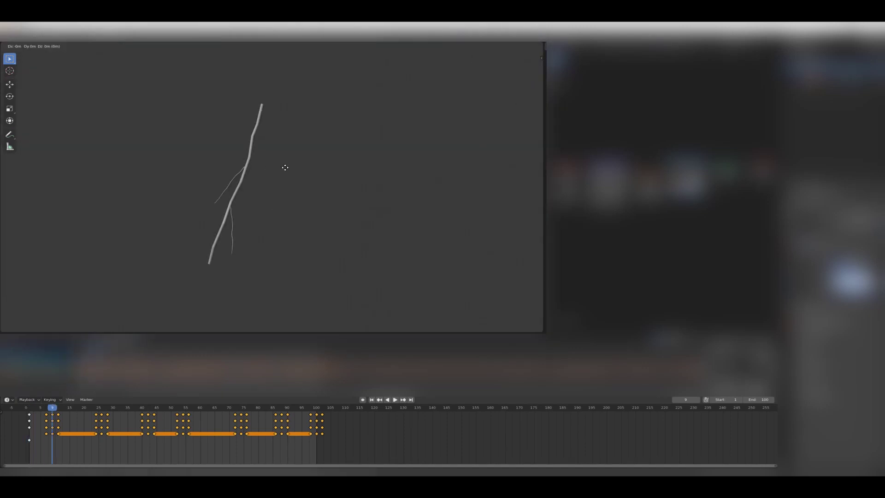
click(267, 165)
At frame 7, move the second bolt slightly away from the original bolt's top and replay the animation in rendered shading
key(Left)
key(Left)
key(Left)
key(Left)
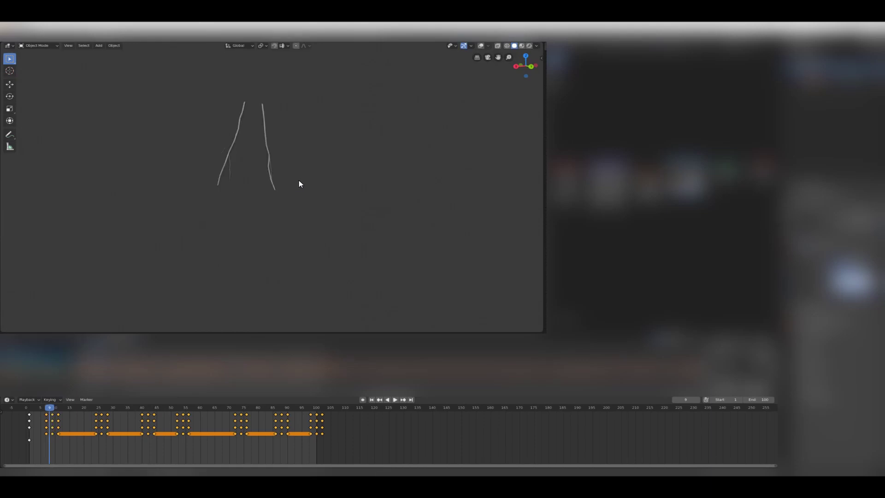
key(Right)
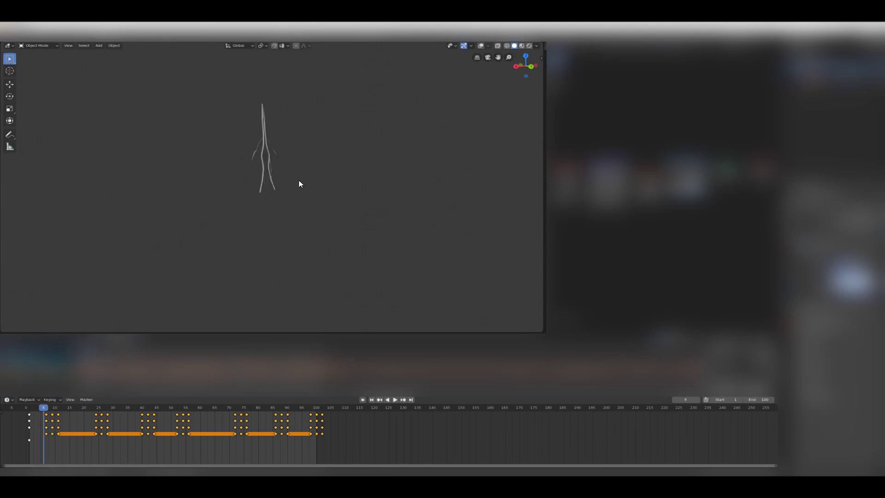
key(Right)
key(g)
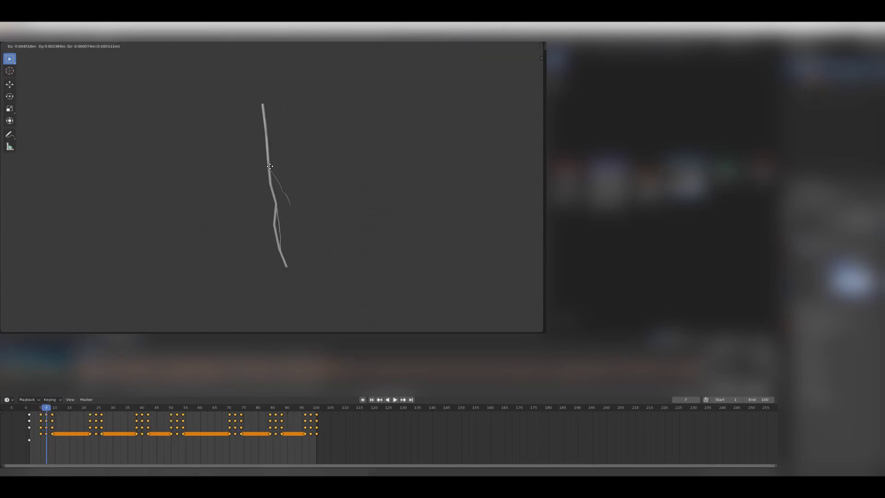
click(290, 170)
key(space)
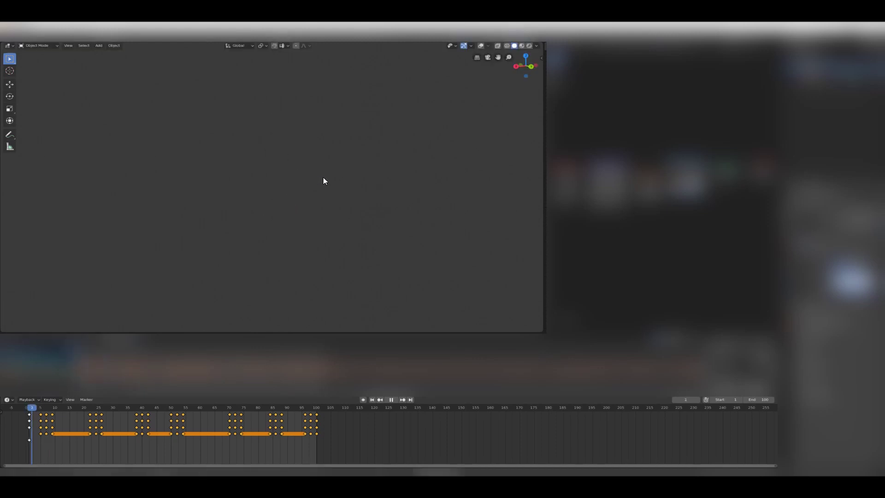
click(529, 46)
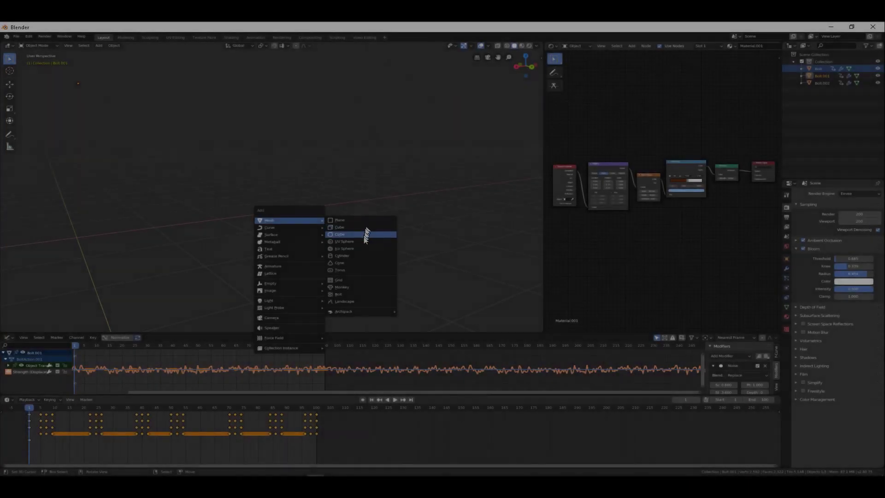
Add a cylinder with 32 vertices and its cap fill type set to Triangle Fan
click(341, 255)
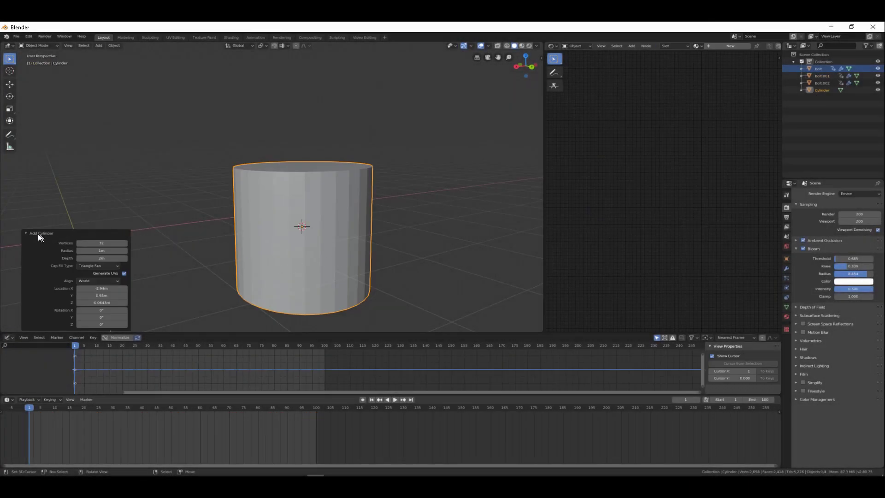
click(100, 265)
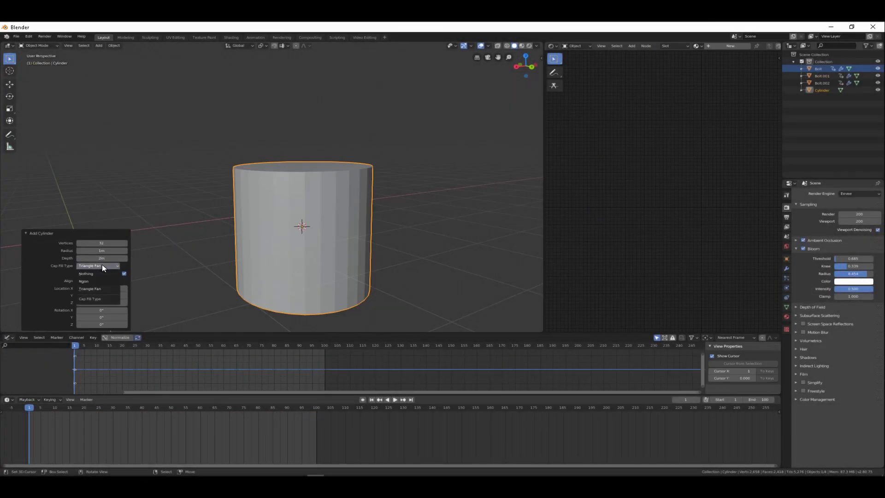
click(99, 289)
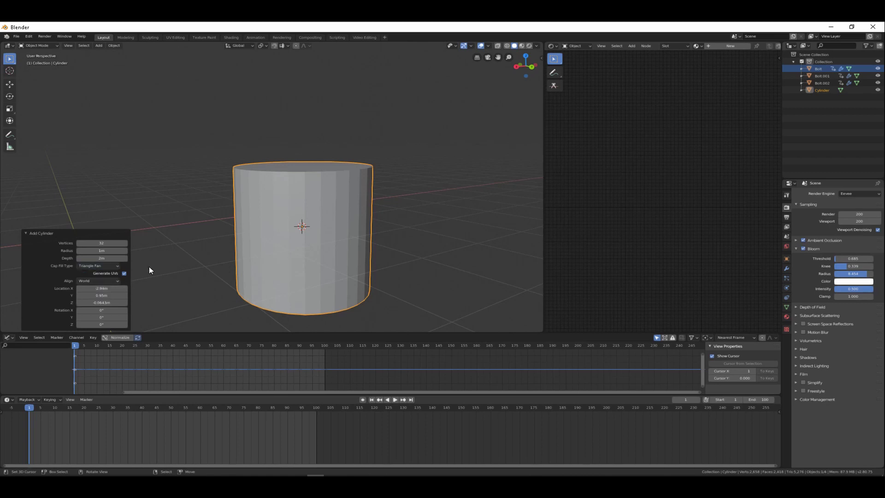
click(83, 236)
Select all the triangular faces of the cylinder's top cap and separate them into their own object
scroll(295, 180, down, 3)
scroll(308, 172, up, 3)
middle_drag(309, 171, 310, 192)
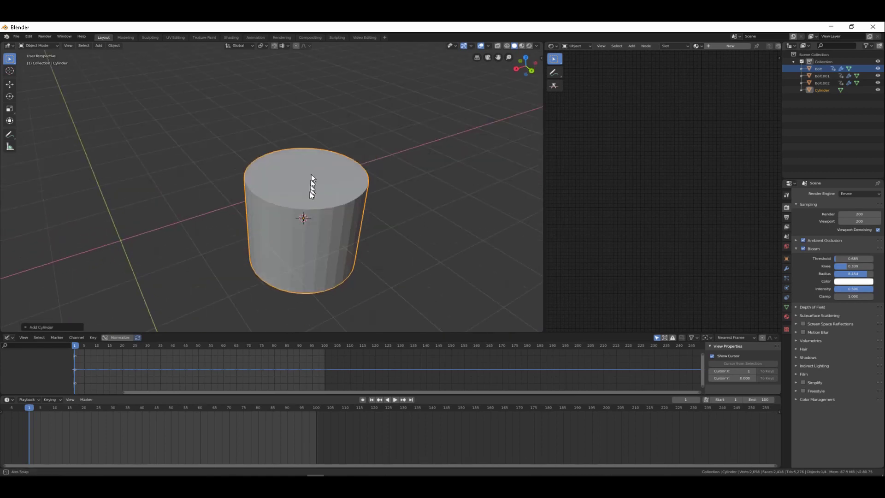
key(Tab)
click(324, 204)
alt+right_click(325, 204)
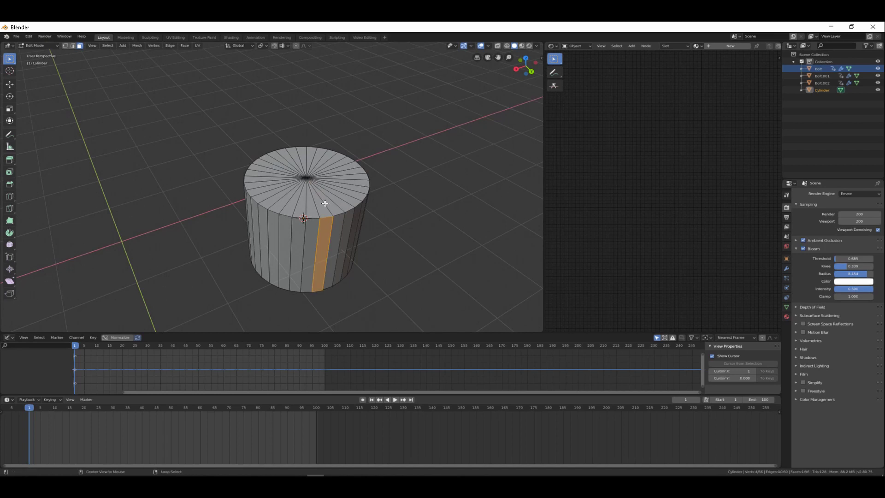
right_click(332, 200)
key(c)
mouse_move(331, 200)
mouse_down()
mouse_move(297, 174)
mouse_move(313, 171)
mouse_up()
right_click(314, 171)
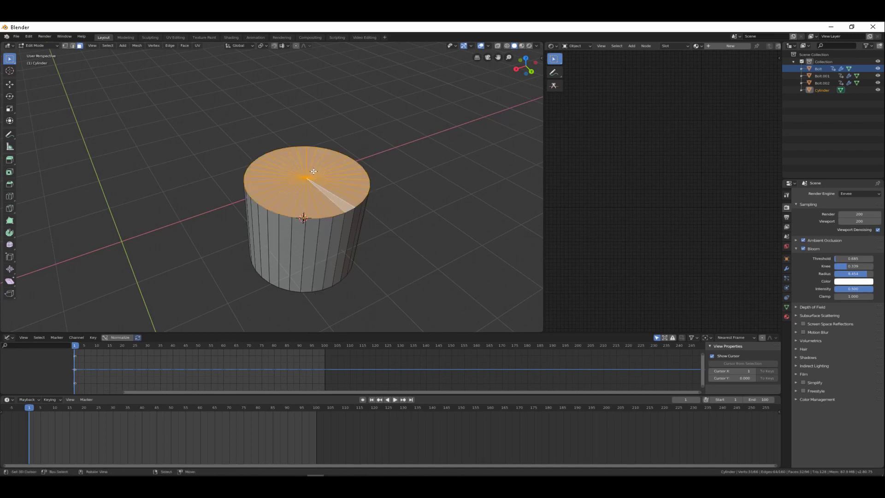
key(p)
click(384, 206)
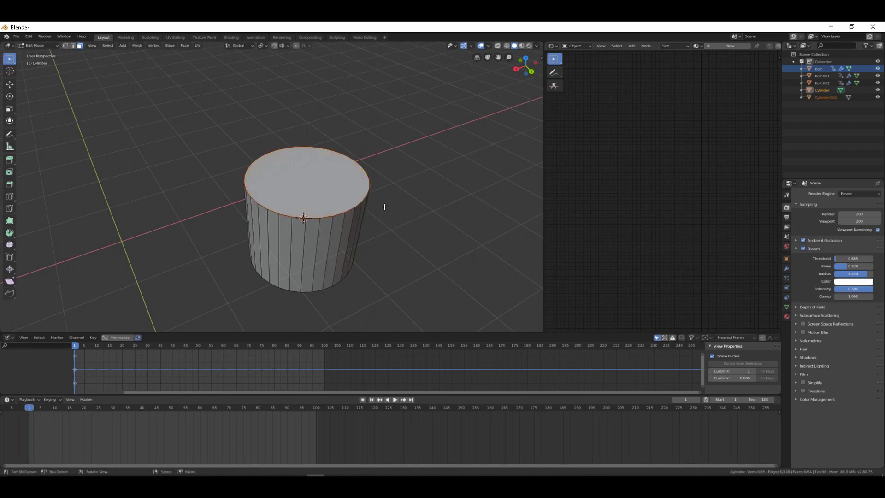
Delete the remaining cylinder body, keeping only the separated disc
key(Tab)
click(339, 223)
key(Delete)
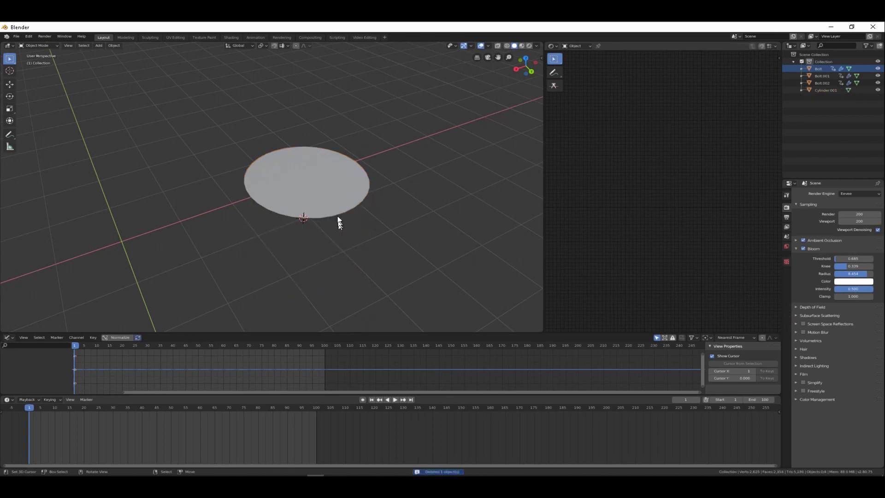
Set the disc's origin to its geometry and clear its location to place it at the world origin
click(116, 45)
mouse_move(127, 60)
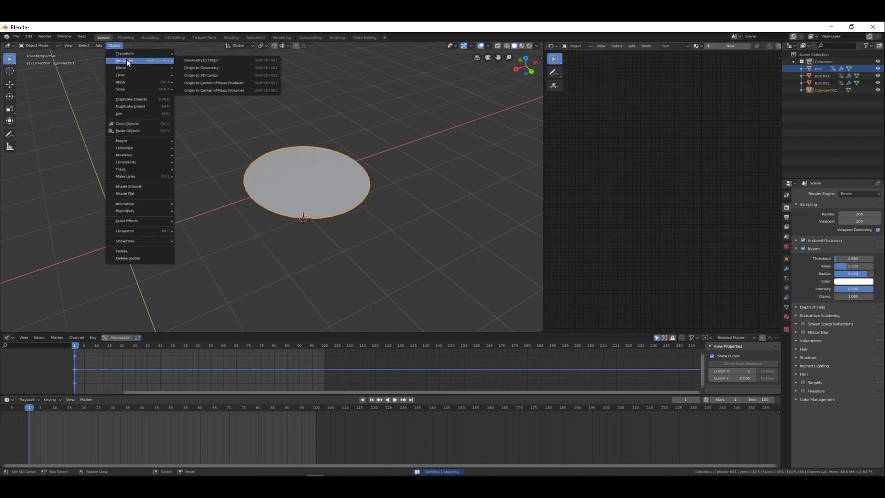
click(203, 67)
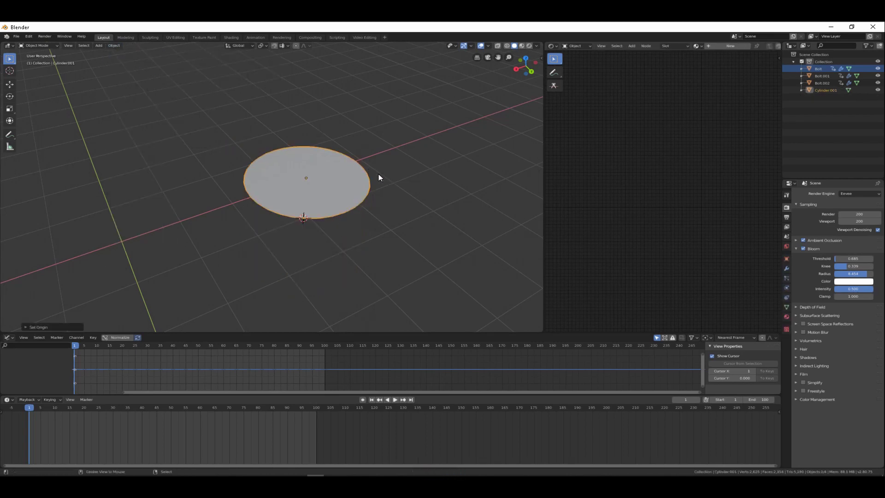
key(alt+g)
Inset all the disc's faces by a narrow margin and delete the inner faces to leave a thin flat ring
middle_drag(198, 273, 355, 221)
scroll(315, 231, up, 3)
key(Tab)
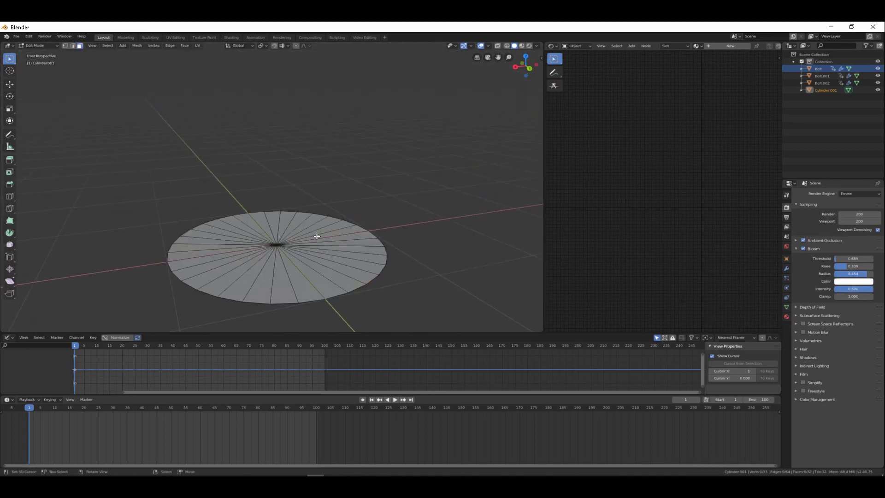
key(a)
key(i)
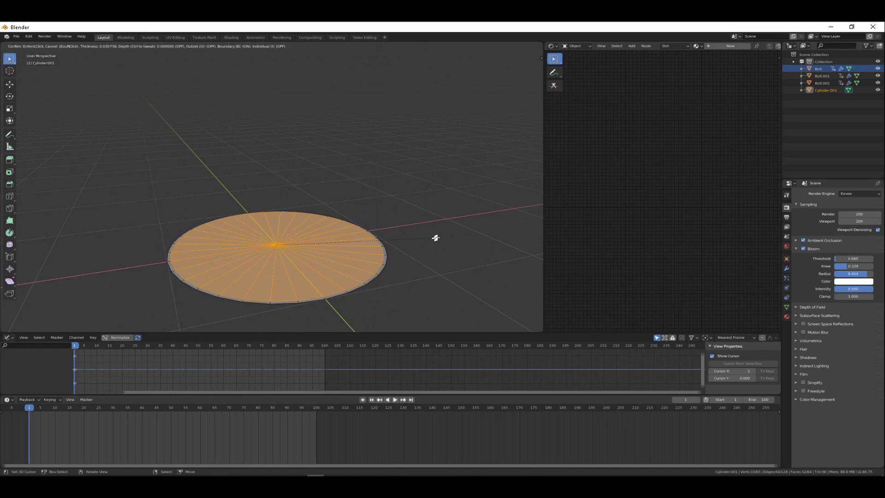
click(430, 239)
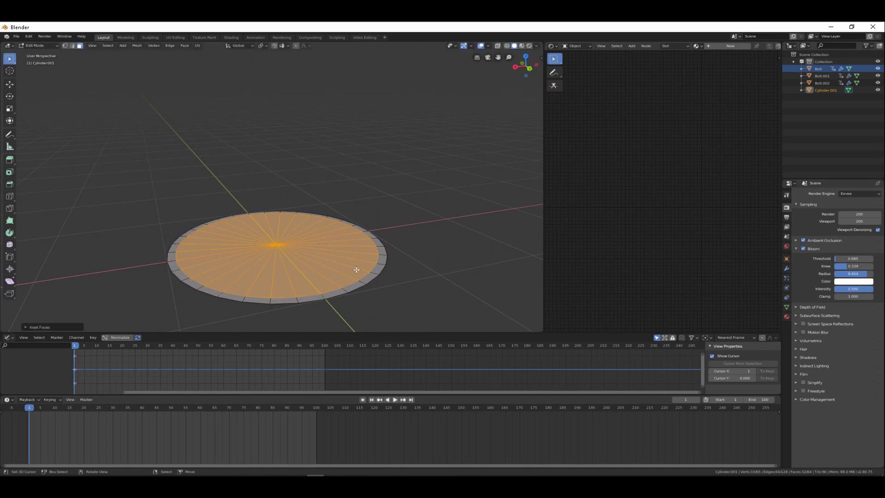
key(x)
click(340, 286)
key(Tab)
mouse_move(286, 243)
middle_down()
mouse_move(324, 269)
mouse_move(331, 229)
mouse_move(296, 236)
middle_up()
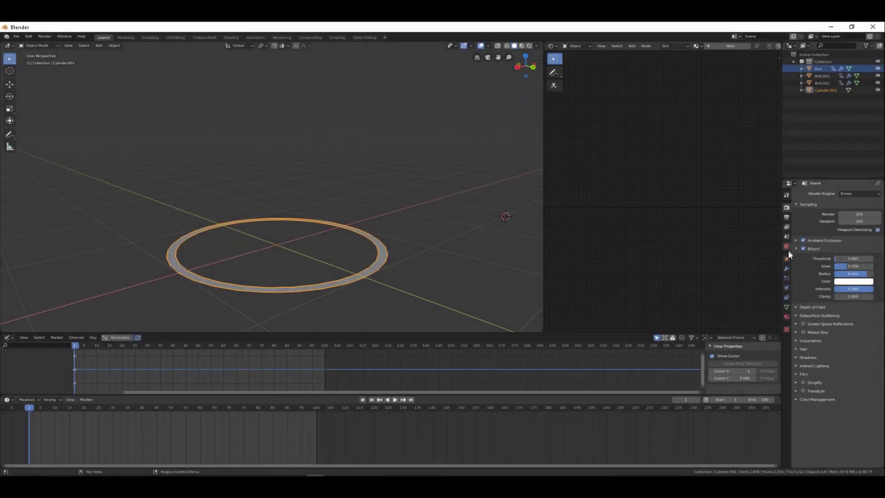
Add a Displace modifier to the ring and assign the existing texture named Texture to it
click(786, 268)
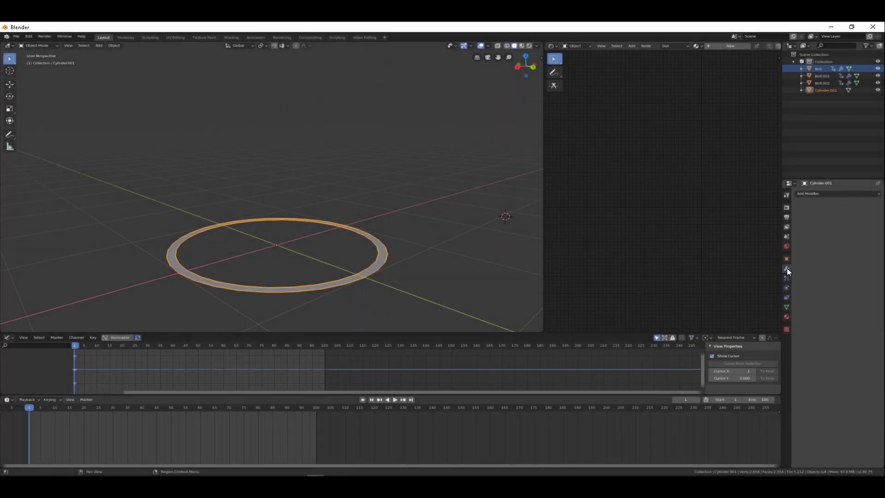
click(809, 193)
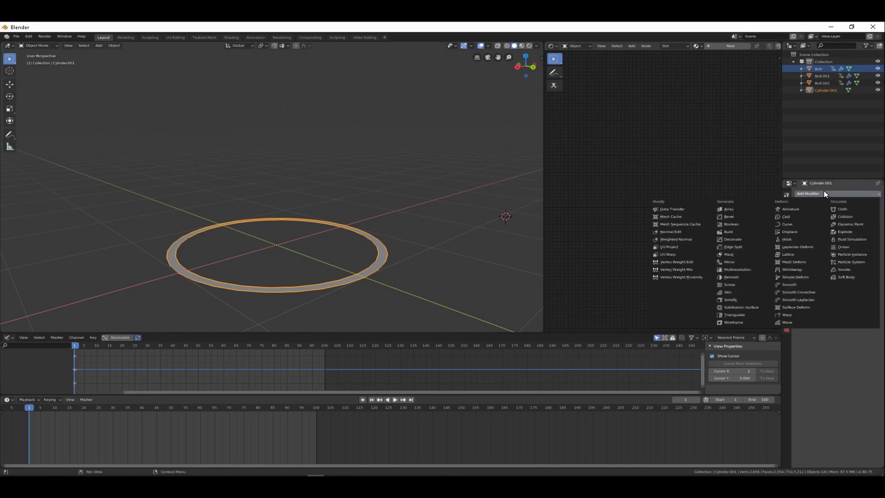
click(790, 233)
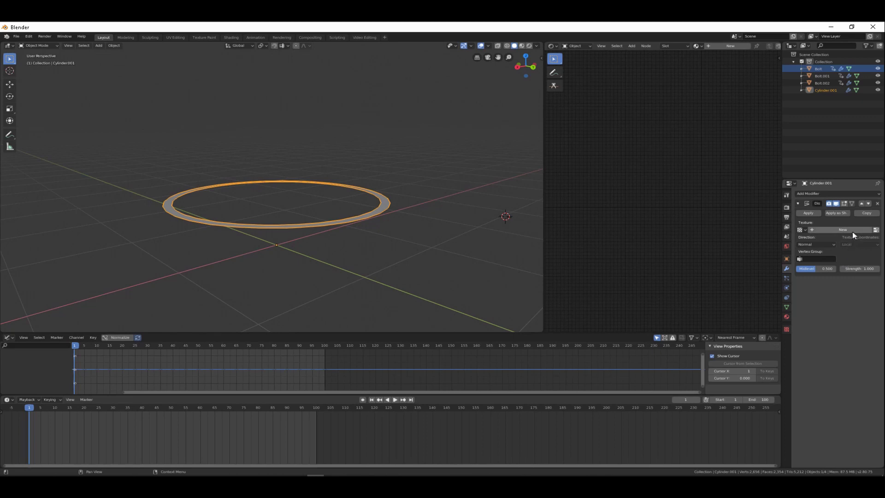
click(800, 229)
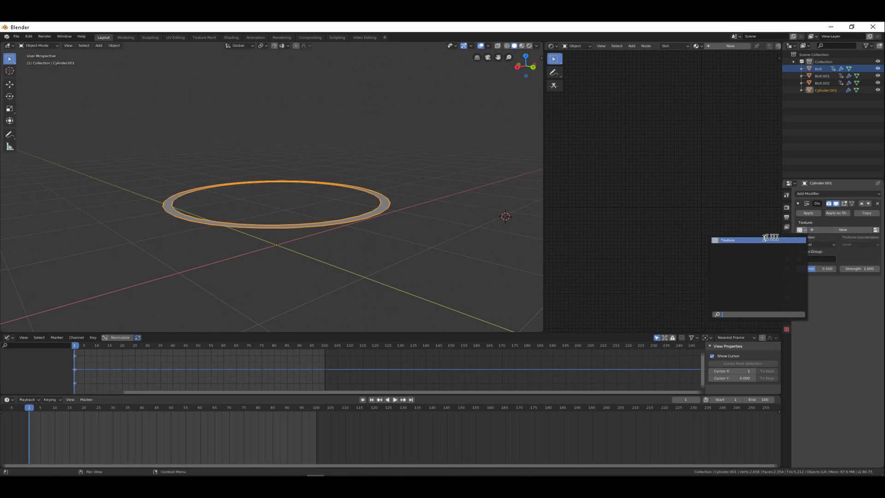
click(737, 240)
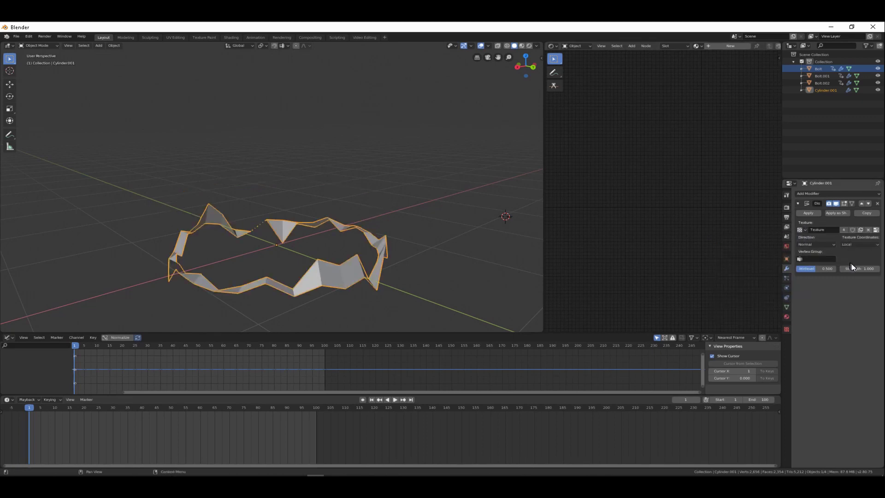
Set the ring's Displace strength to 1.3
click(877, 270)
click(878, 270)
click(877, 270)
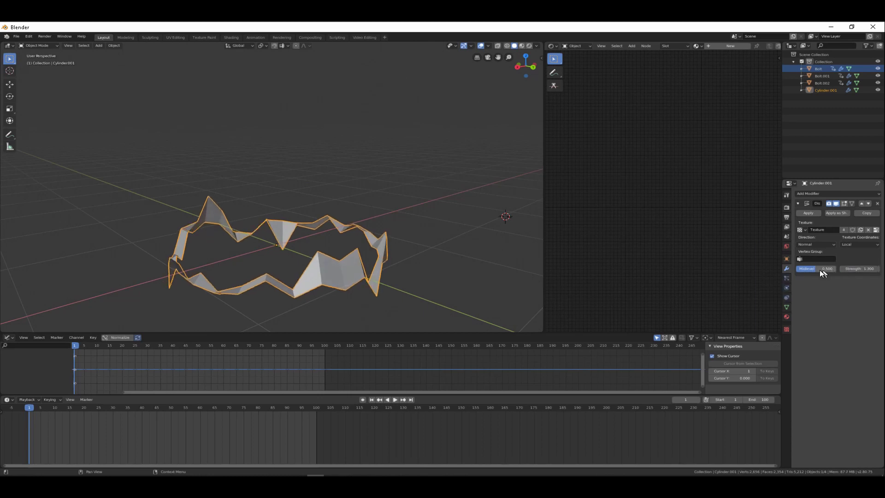
Set the ring's Displace strength to 1.2 and insert a keyframe on it at frame 1
click(843, 268)
click(843, 268)
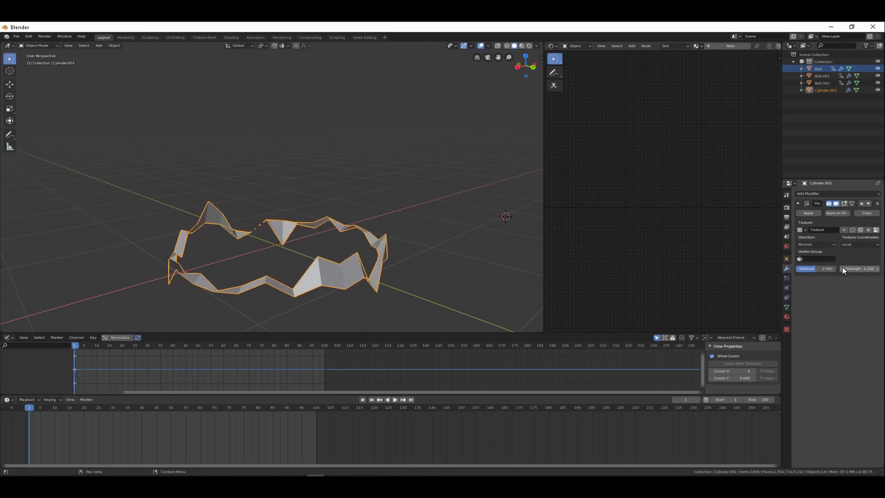
click(878, 271)
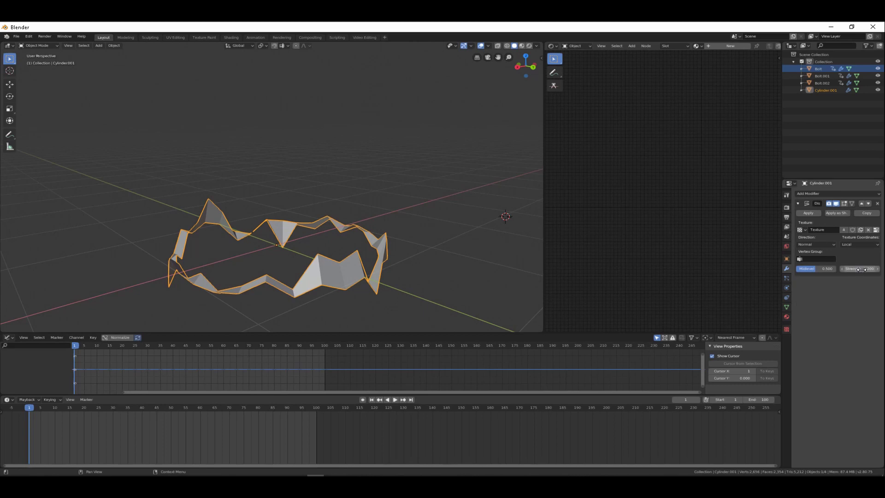
key(i)
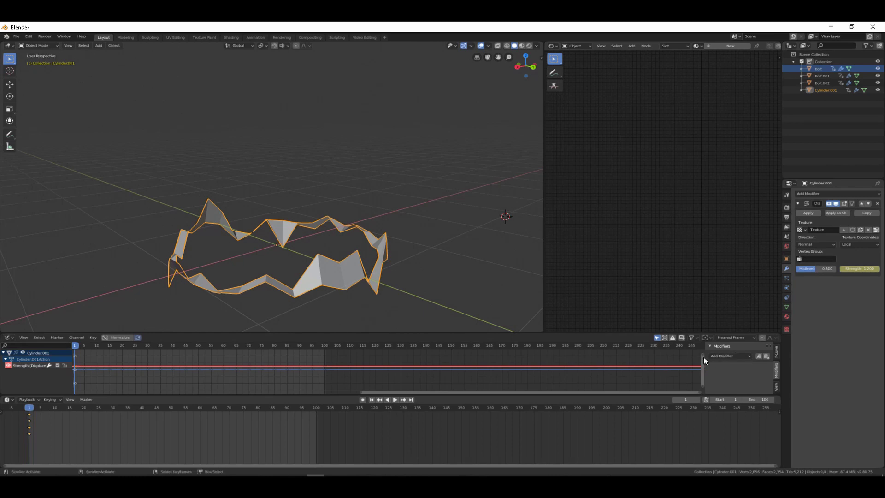
Add a Noise modifier to the ring's strength curve with scale 0.9 and strength 1.2, and preview the animation
click(737, 356)
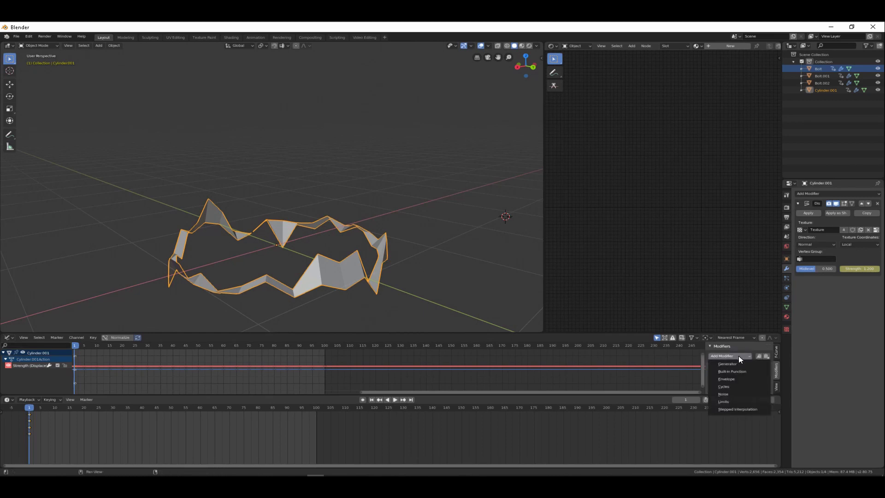
click(731, 394)
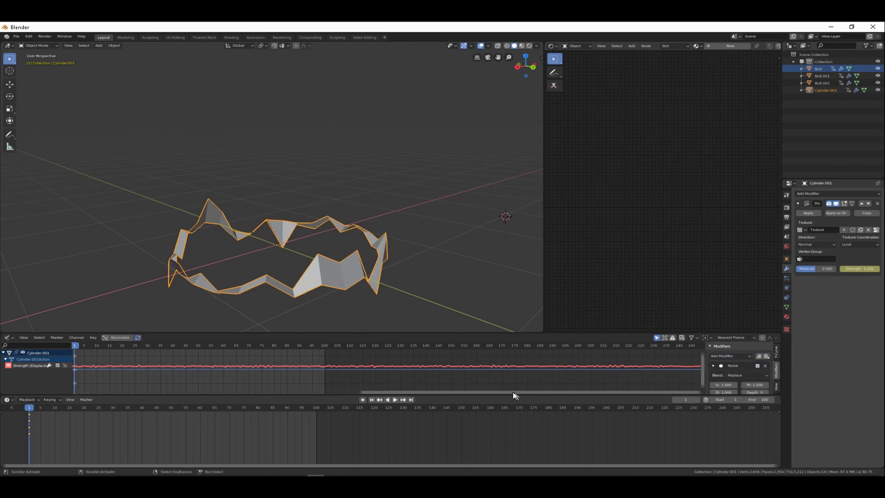
scroll(736, 383, down, 3)
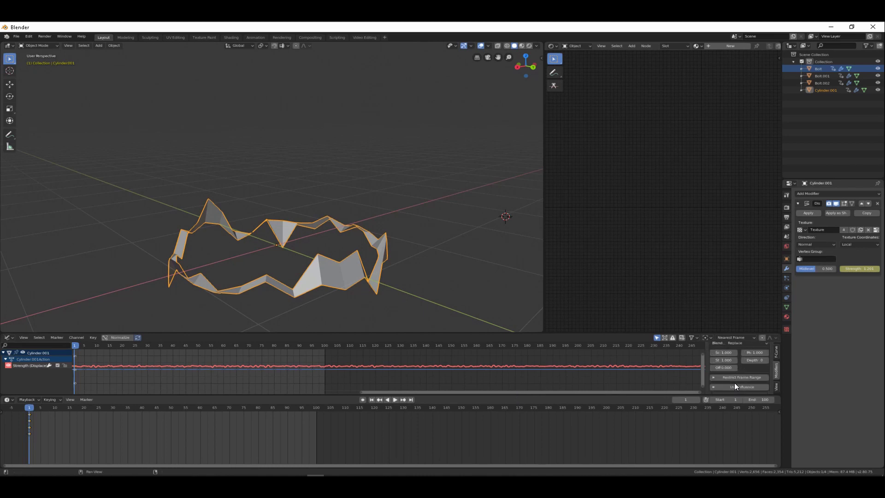
click(712, 352)
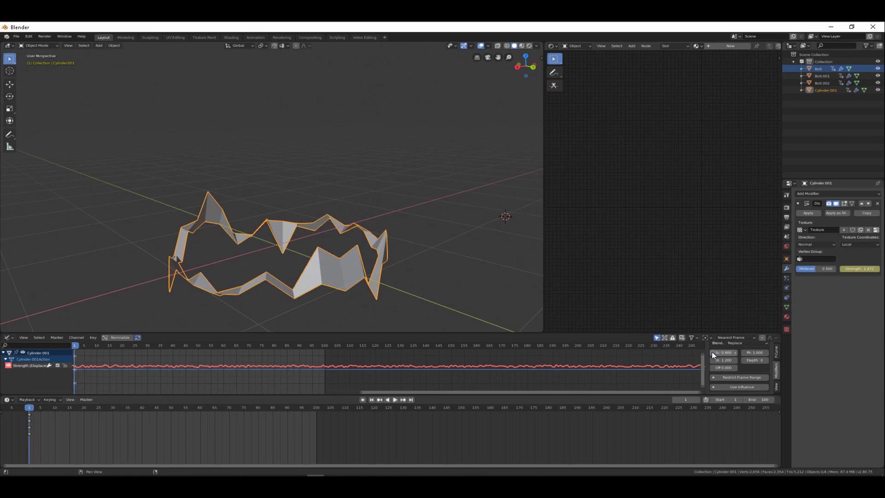
key(space)
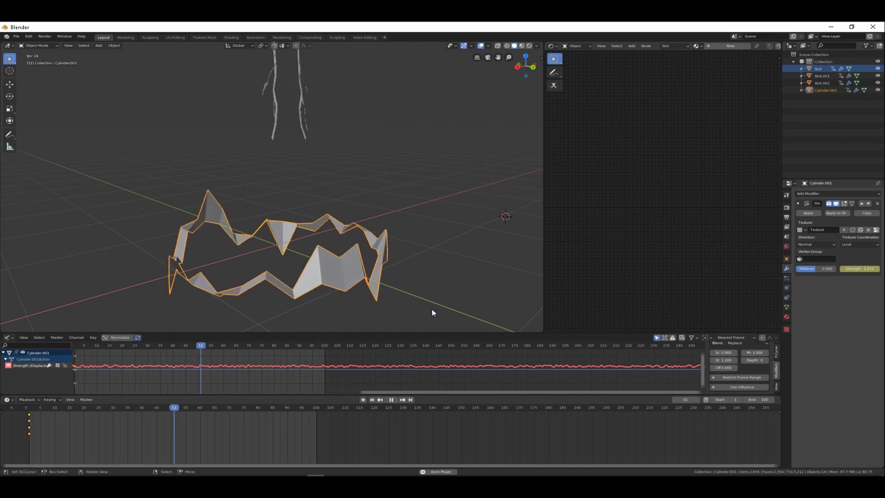
key(space)
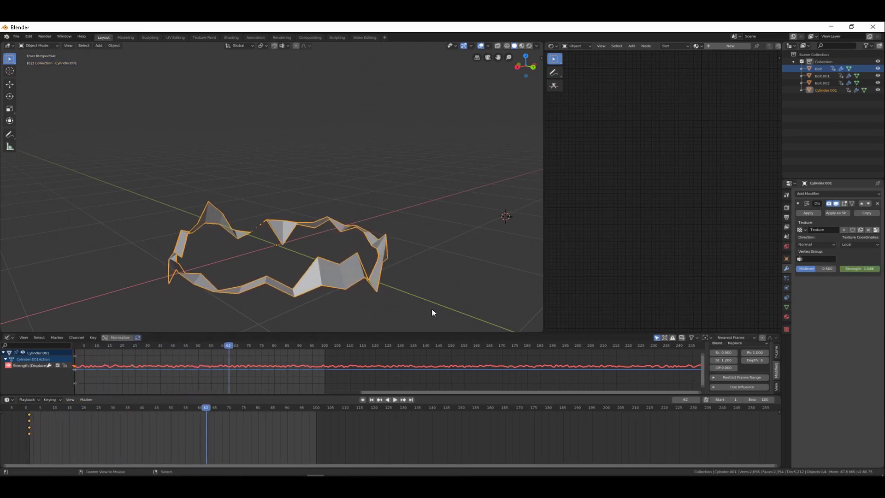
Raise the Noise modifier's strength to 1.5 and play the animation
click(735, 360)
click(735, 360)
key(space)
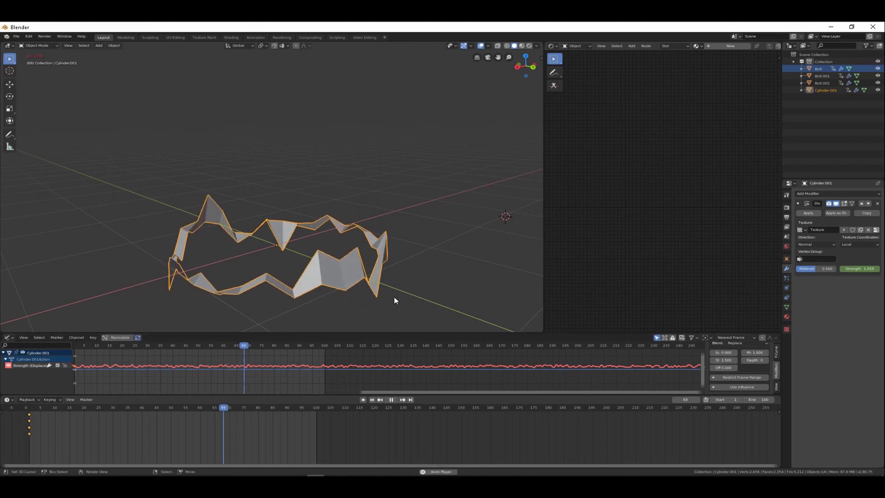
Try a Noise scale of 0.5, set it back to 1.0, stop the playback and return to frame 1
click(711, 352)
click(711, 352)
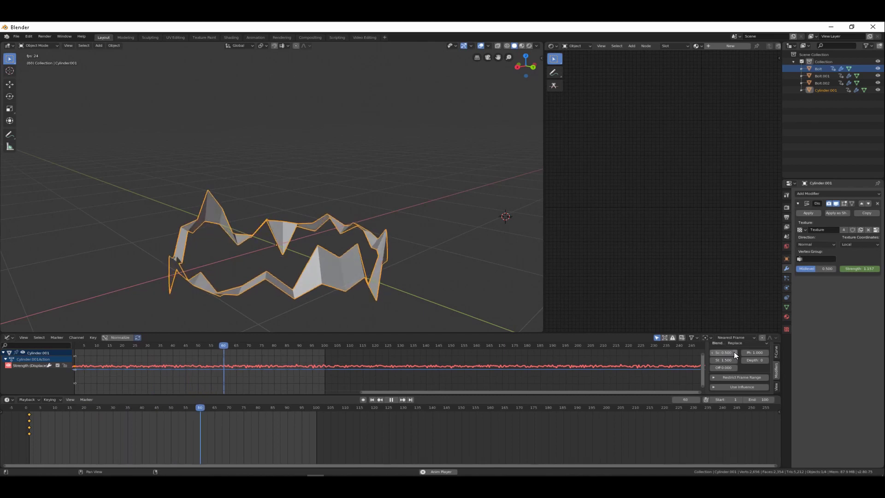
click(734, 352)
click(734, 352)
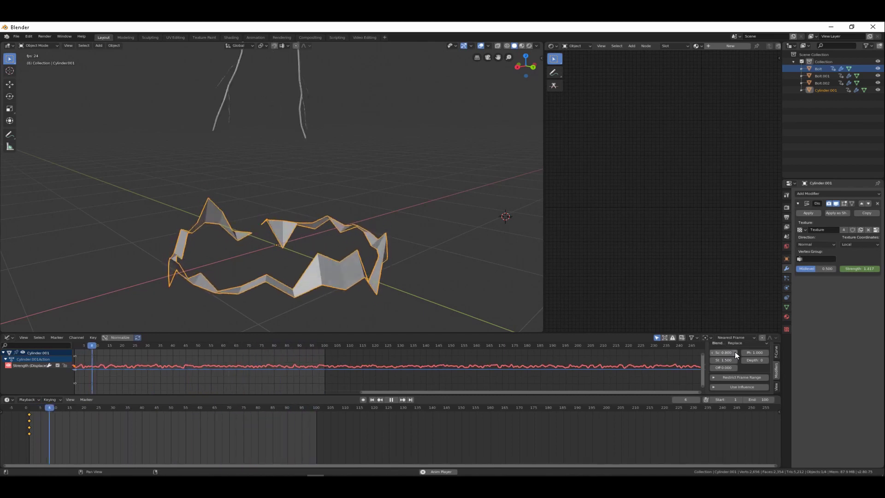
click(734, 353)
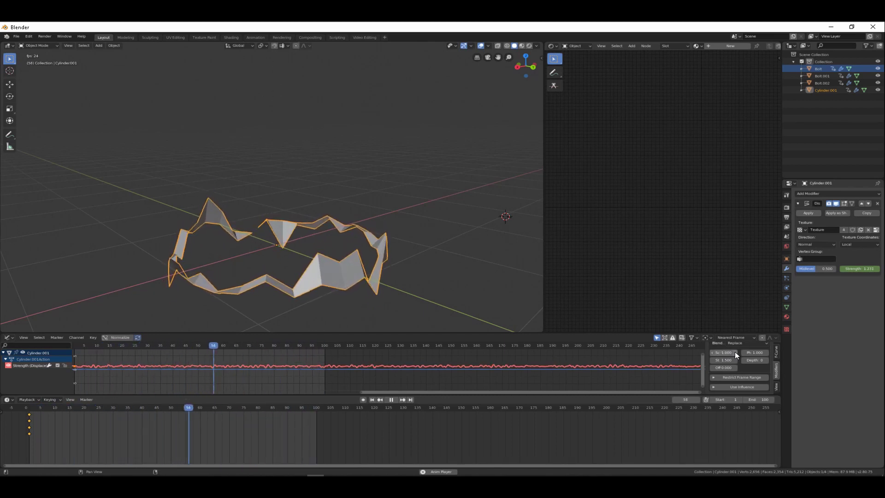
key(space)
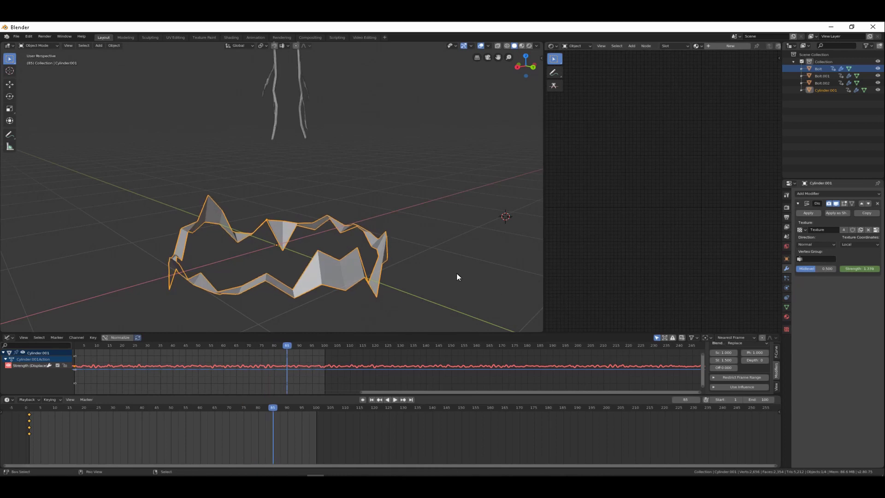
key(shift+Left)
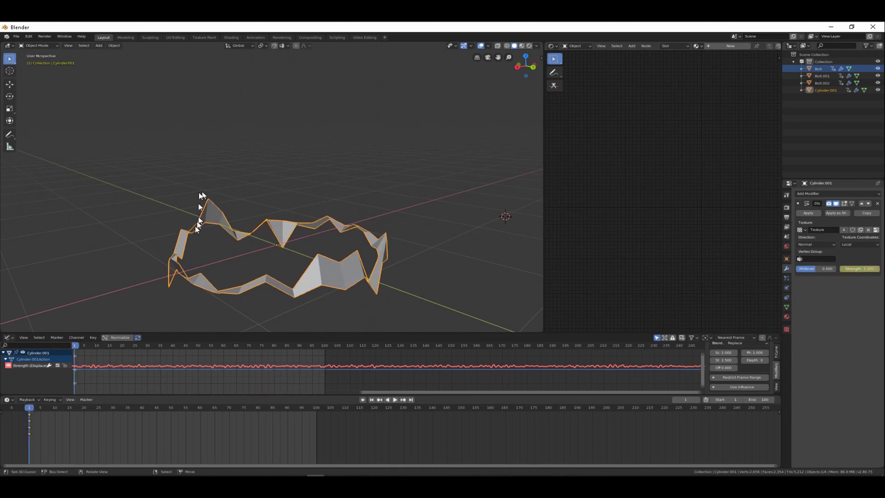
Switch the viewport to rendered shading and assign the existing Material.001 to the ring
middle_drag(433, 220, 346, 225)
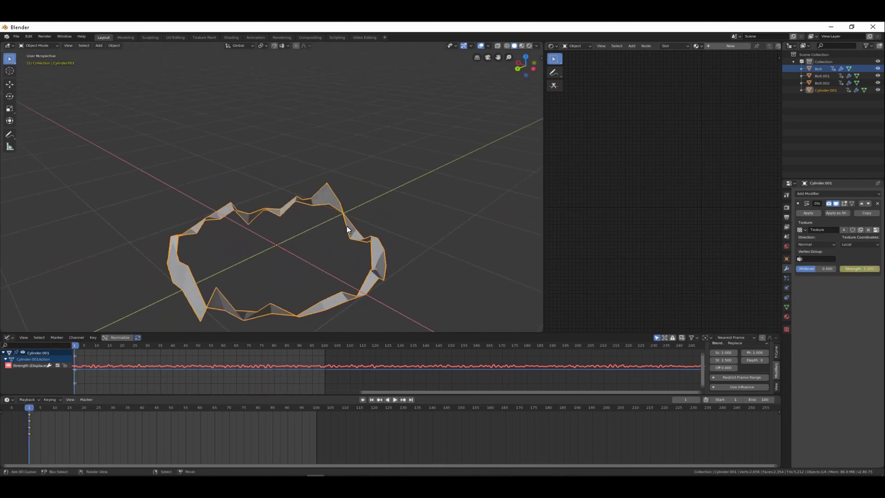
scroll(346, 227, down, 3)
scroll(347, 228, up, 4)
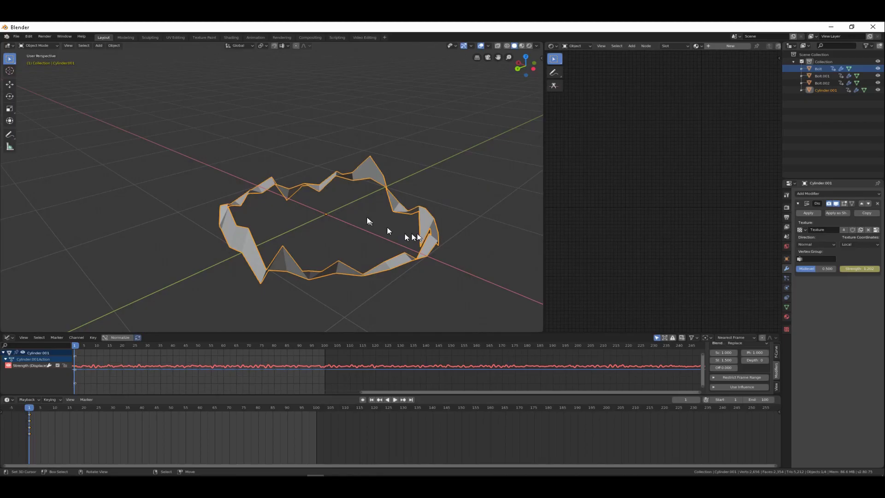
scroll(274, 187, down, 2)
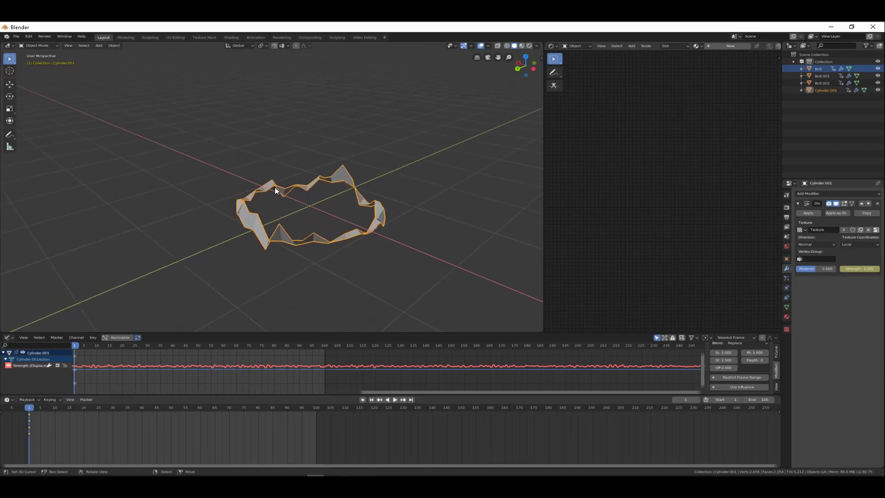
scroll(376, 231, up, 2)
click(529, 46)
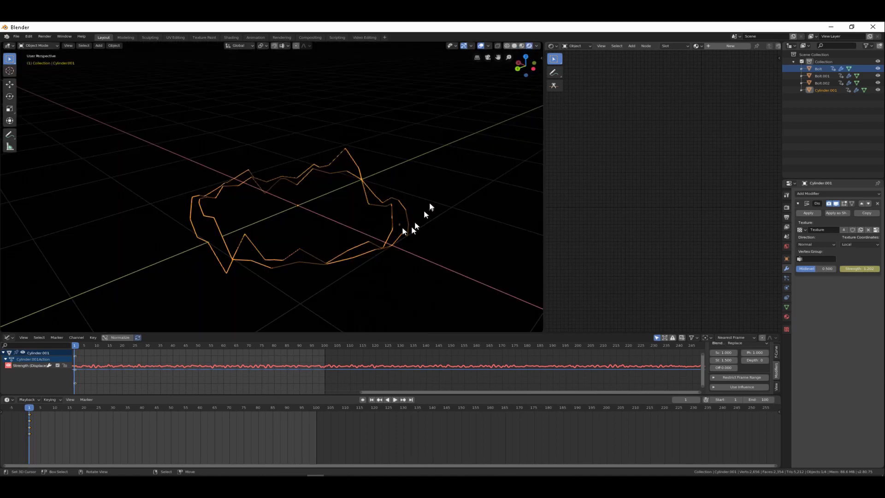
click(788, 316)
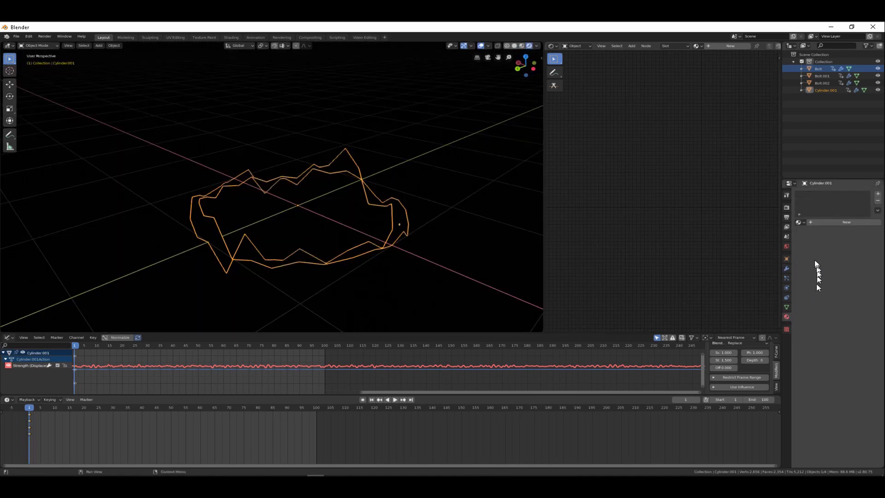
click(800, 222)
click(757, 239)
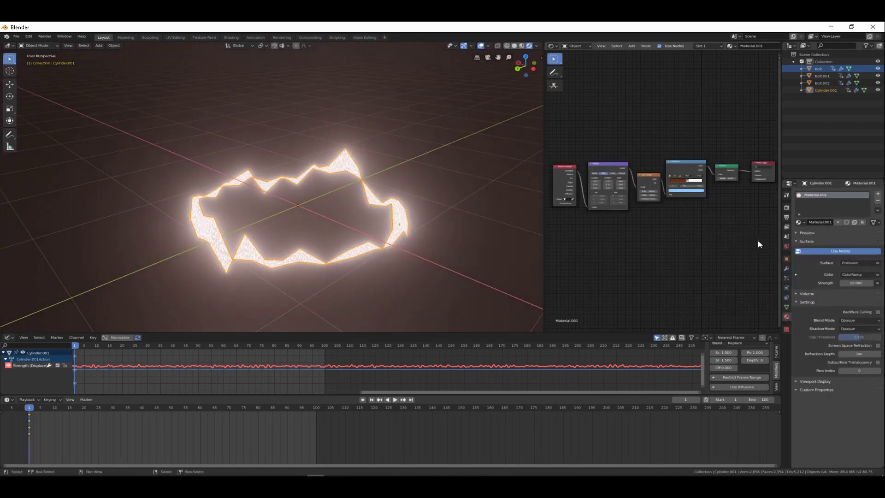
Insert a scaling keyframe for the full-size ring at frame 6
click(41, 417)
key(Right)
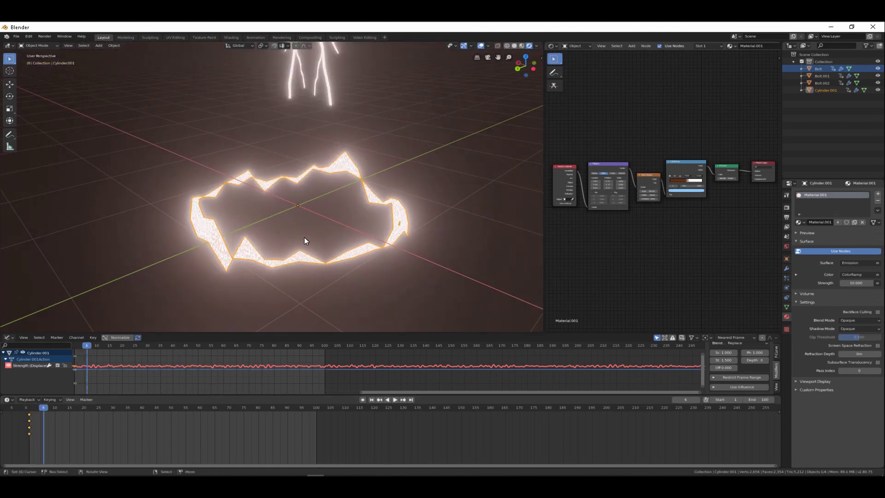
key(i)
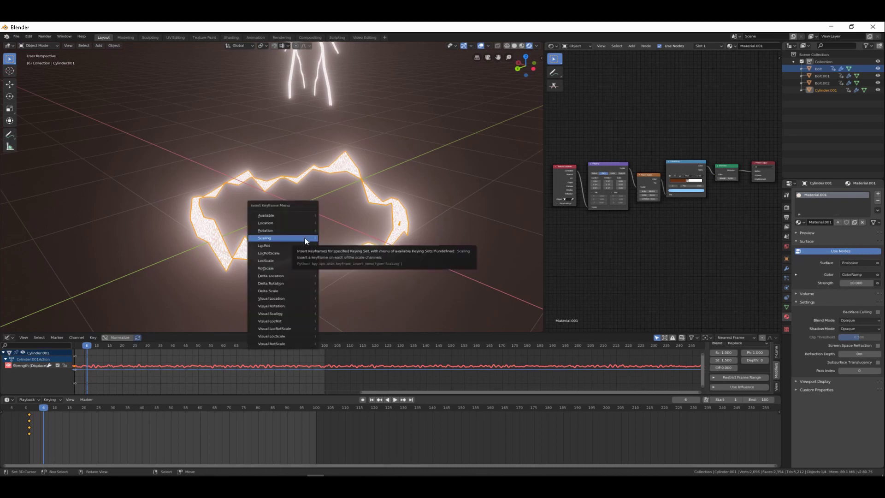
click(305, 237)
Scale the ring to 0 at frame 4 and insert a scaling keyframe there
key(Left)
key(Left)
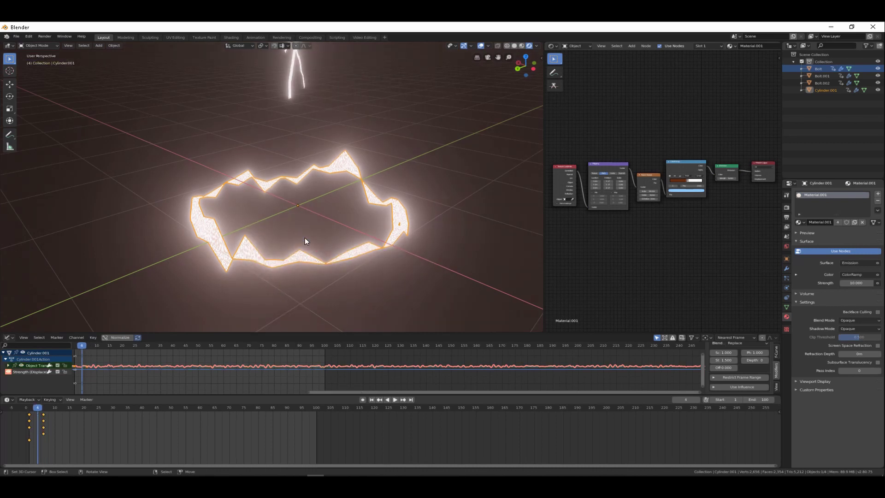
key(s)
key(0)
key(Return)
key(i)
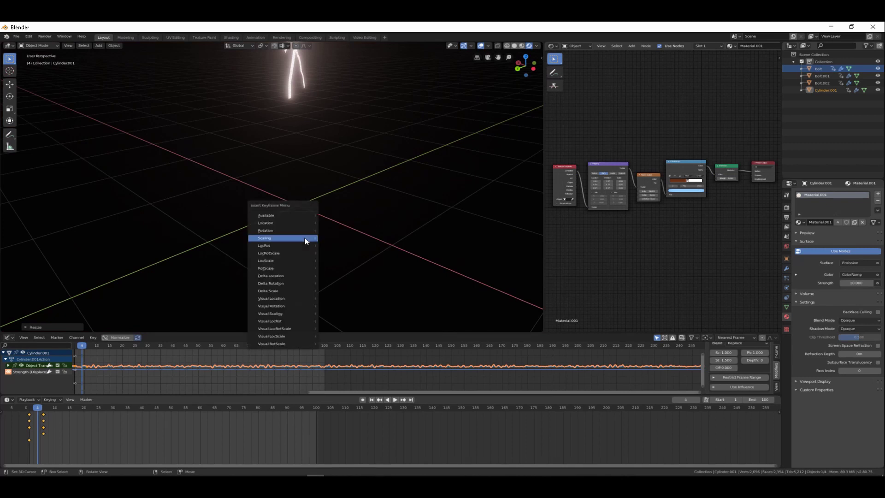
click(305, 237)
Scale the ring to 0 at frame 8 and insert a scaling keyframe there
key(Right)
key(Right)
key(Right)
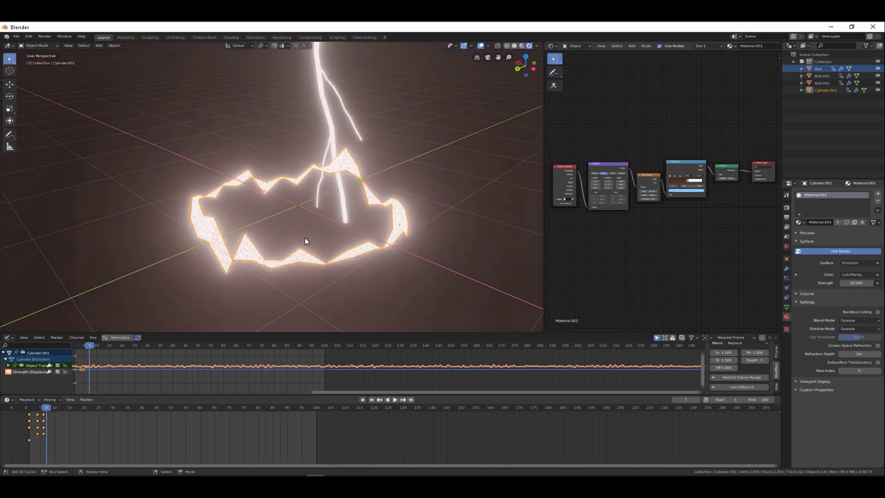
key(Right)
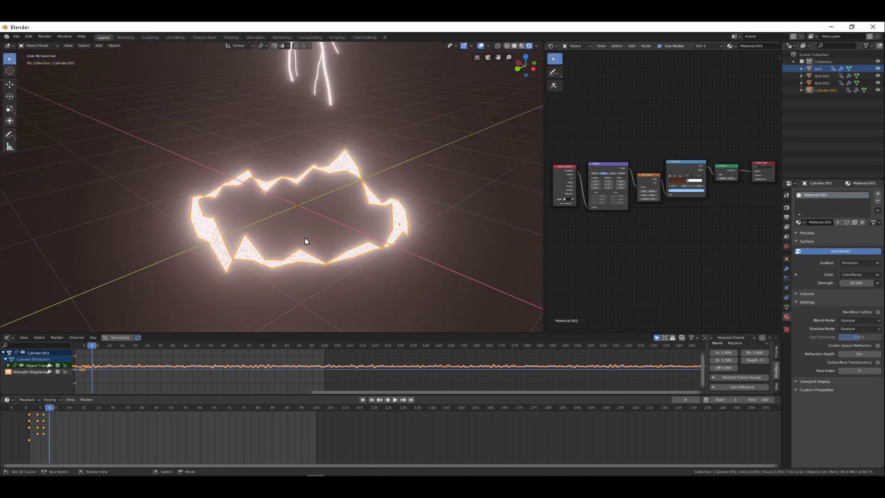
key(s)
key(0)
key(Return)
key(i)
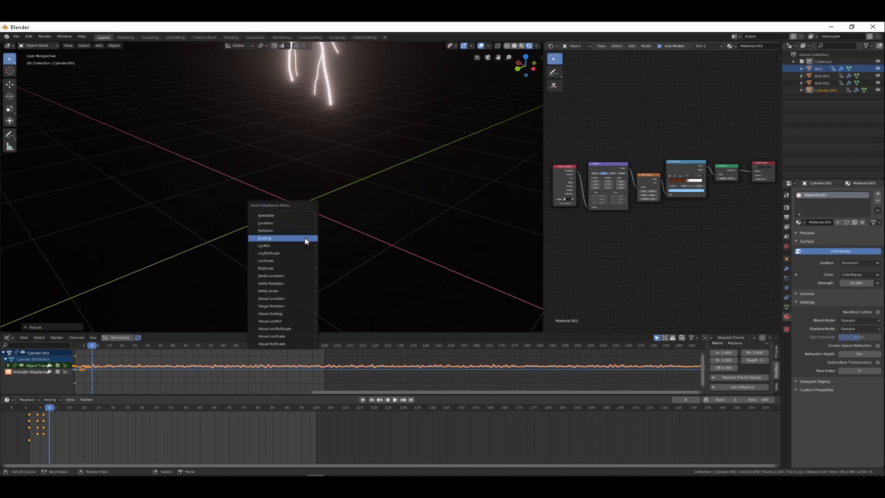
click(304, 238)
At frame 6, duplicate the ring in place and tilt the copy slightly against the original
key(Left)
key(Left)
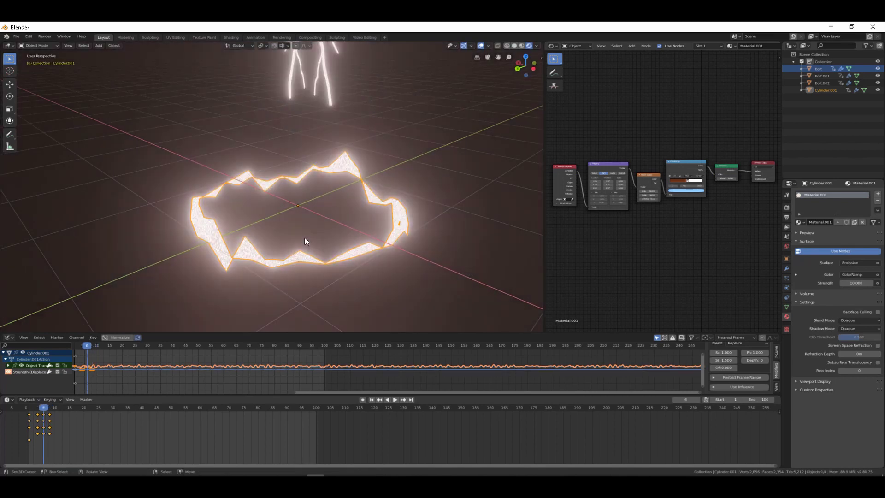
key(Left)
key(Right)
middle_drag(300, 222, 359, 196)
key(shift+d)
right_click(365, 201)
key(r)
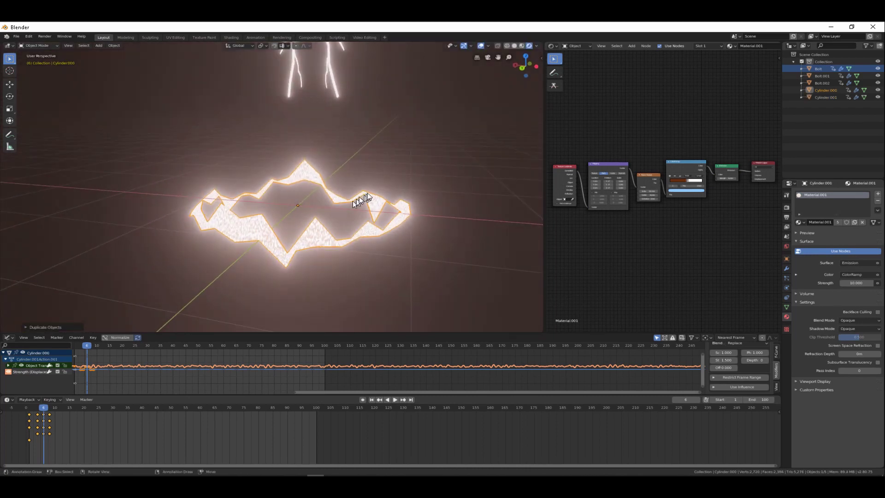
click(415, 219)
Rotate the duplicate ring about -100 degrees around its local Z axis
key(r)
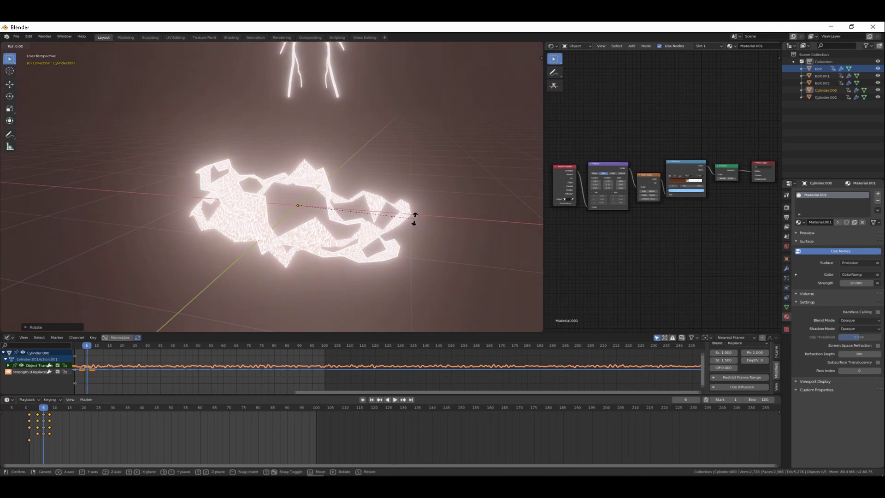
key(z)
key(z)
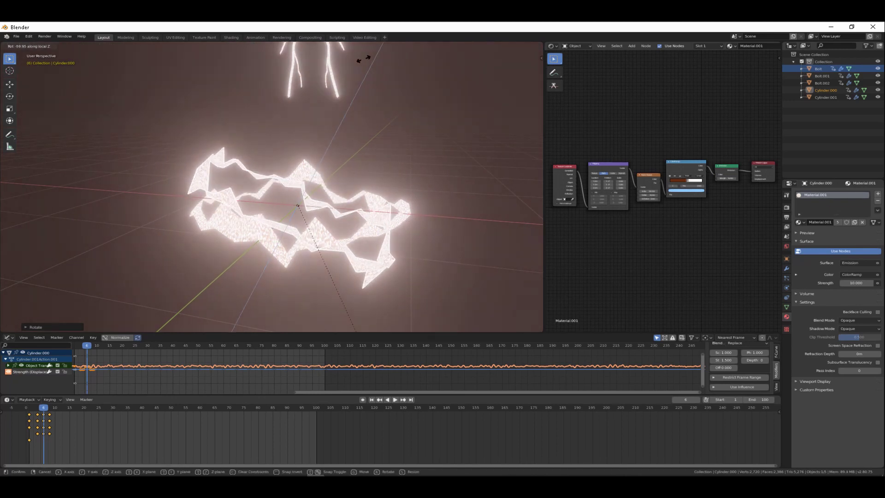
click(365, 60)
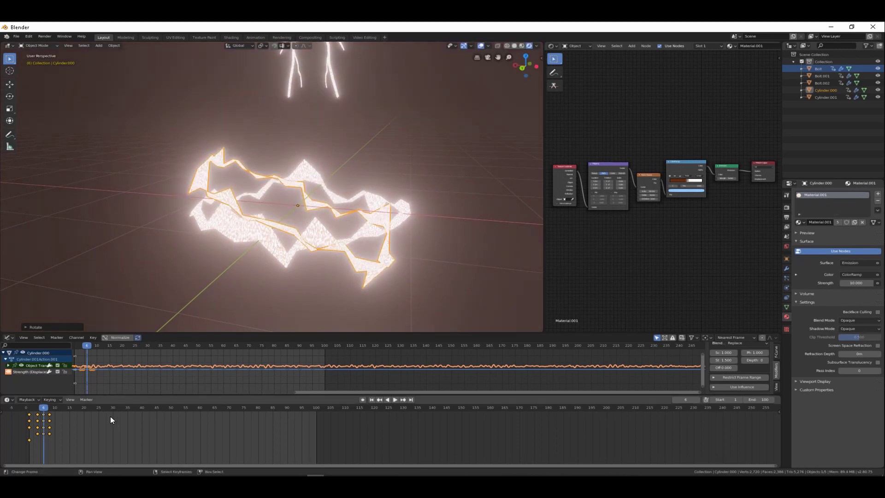
Shift the scale keyframes of the duplicate ring Cylinder.000 two frames later, to frames 6, 8 and 10
key(Right)
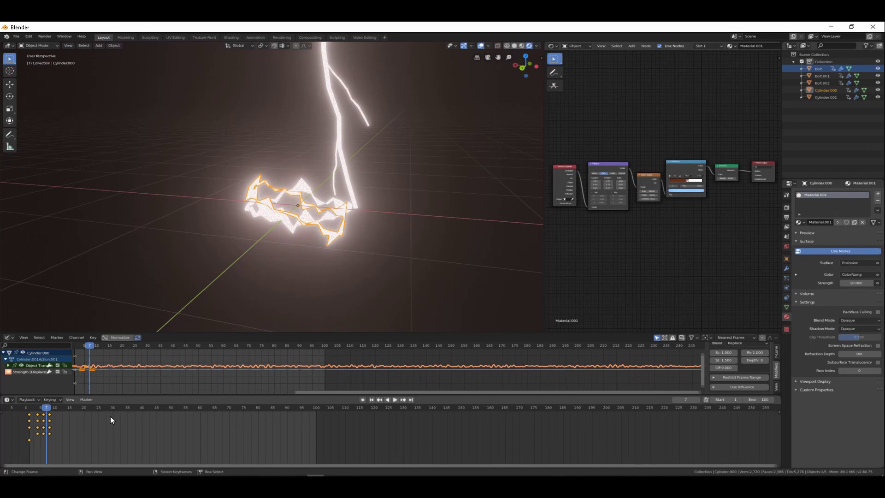
right_drag(56, 439, 35, 413)
key(g)
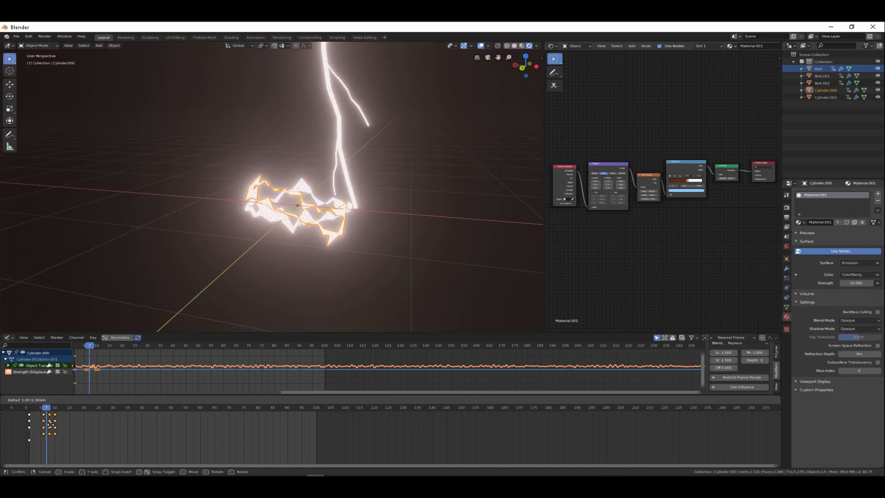
click(50, 425)
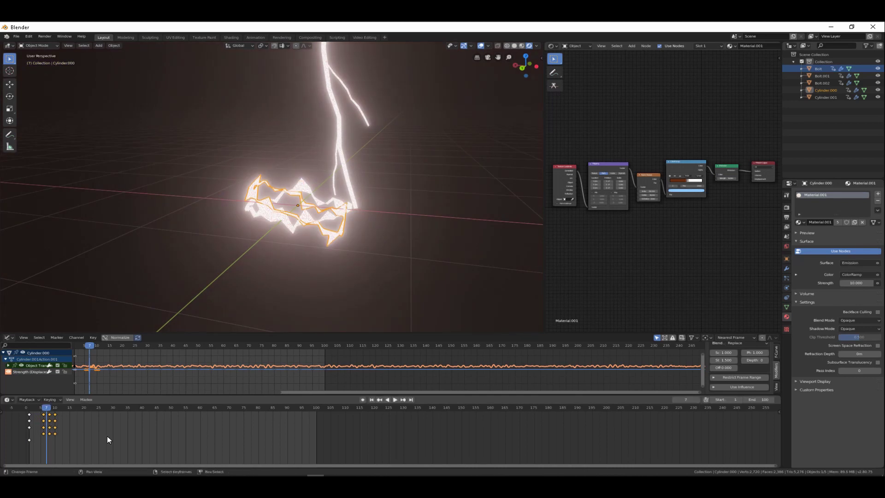
key(Right)
key(Right)
key(Right)
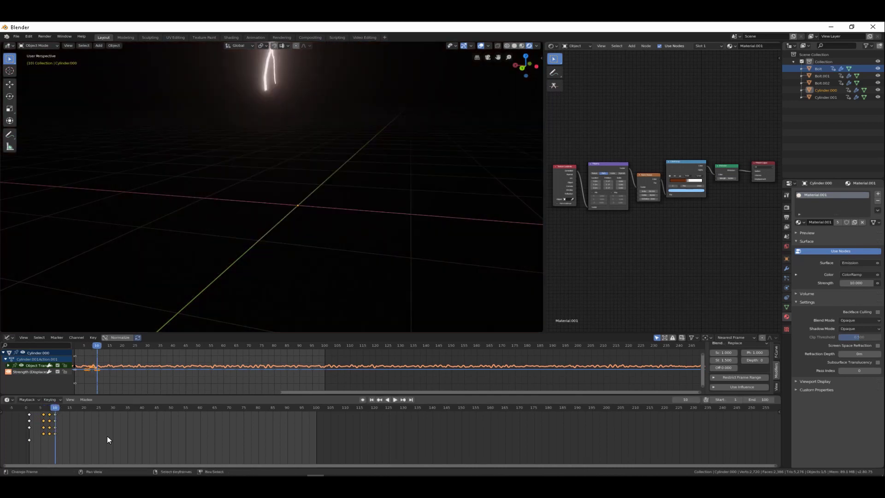
key(Left)
key(Left)
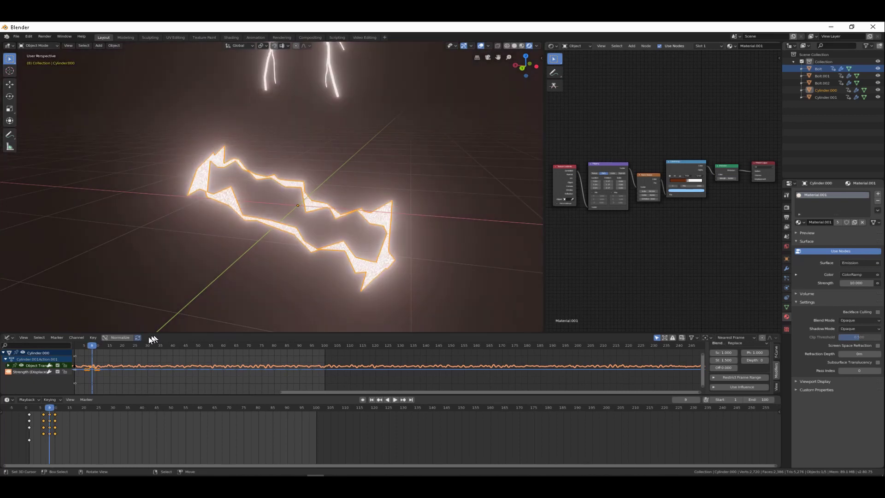
At frame 8, duplicate the Cylinder.000 ring in place and rotate the copy to a different orientation
middle_drag(177, 183, 248, 196)
key(shift+d)
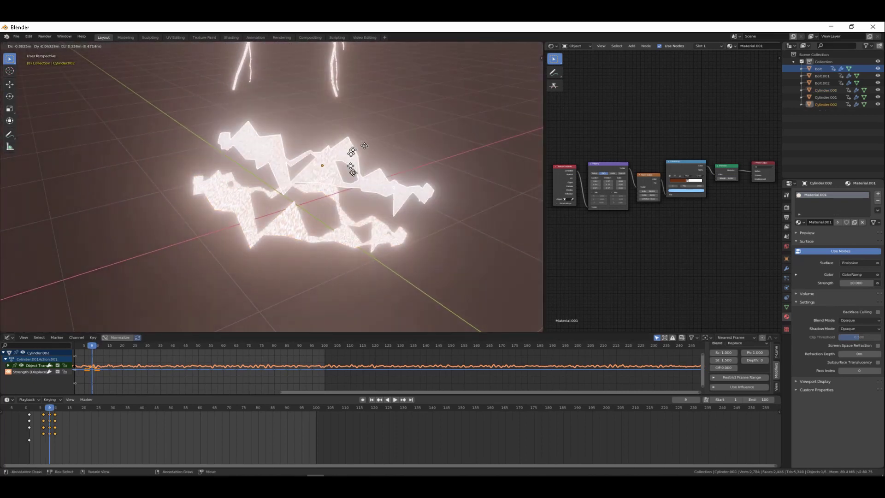
right_click(385, 159)
key(r)
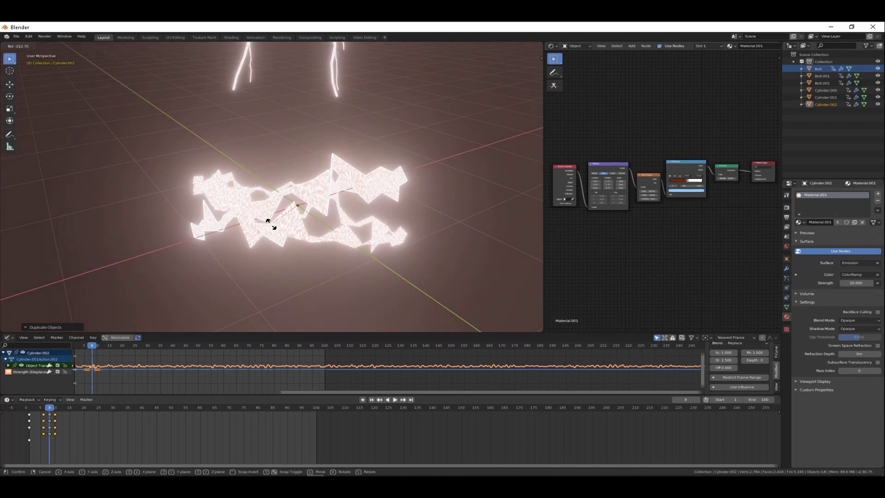
click(271, 226)
At frame 9, move the new ring about 0.7 m away from the bolt's centre and tilt it slightly
middle_drag(414, 232, 370, 237)
key(Right)
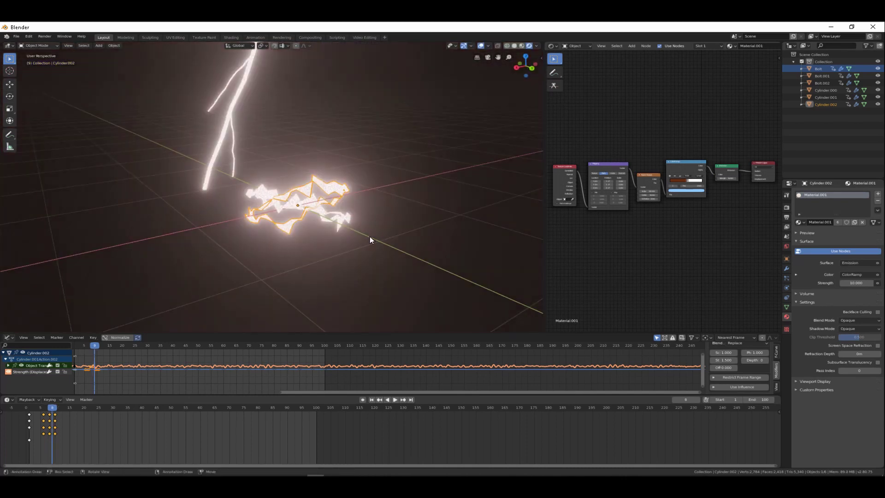
key(g)
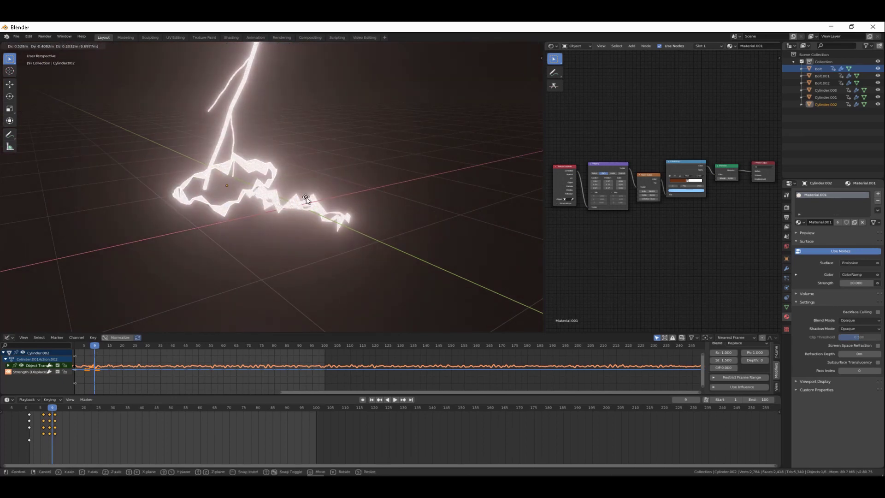
click(275, 203)
middle_drag(245, 198, 265, 239)
key(r)
click(281, 181)
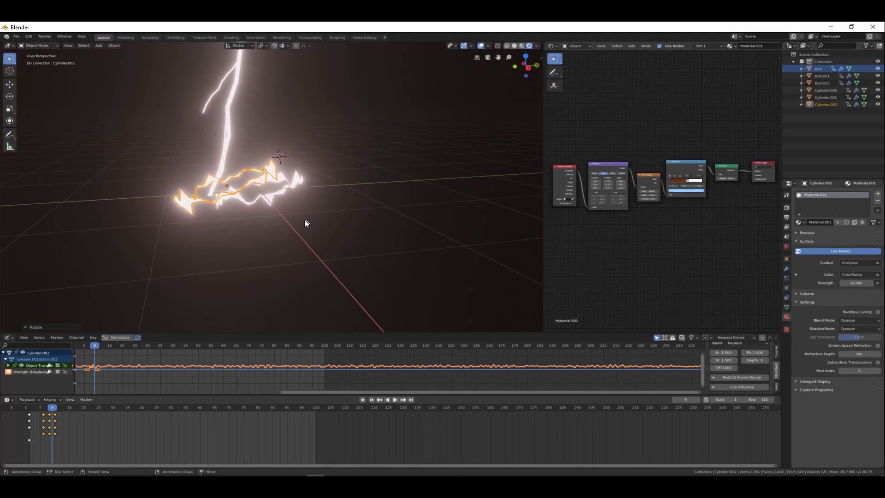
Shift the third ring's scale keyframes two frames later, to frames 8, 10 and 12
key(Right)
key(Left)
key(g)
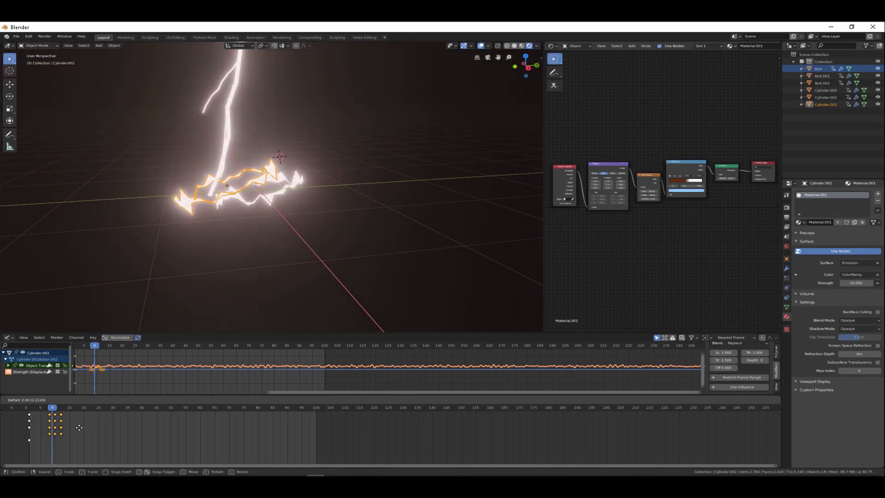
Play the animation and step from frame 1 to frame 22 to review the ring timing against the bolt strikes
key(space)
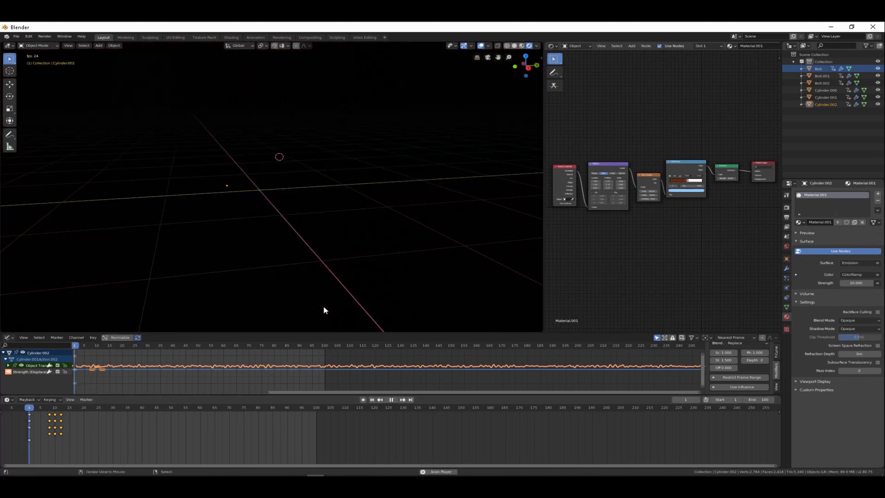
key(space)
key(shift+Left)
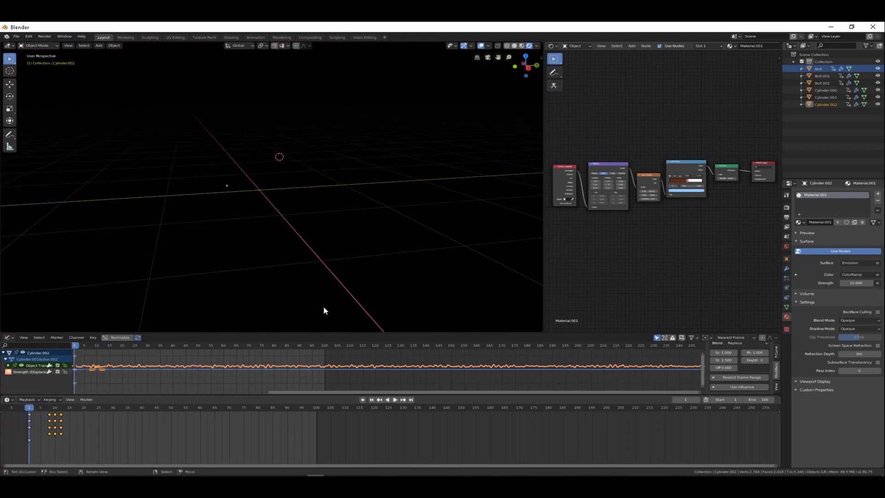
middle_drag(328, 213, 287, 232)
key(Right)
key(Right)
key(Right)
key(Right)
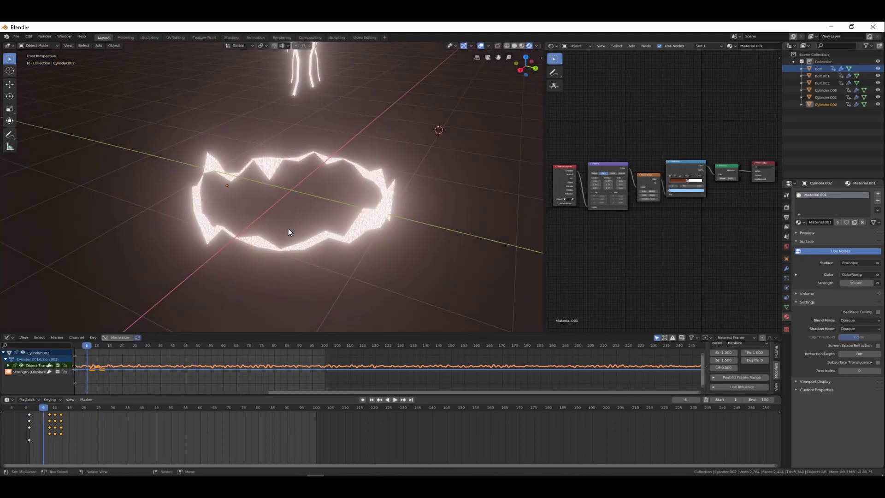
key(Right)
key(Right)
key(Right)
key(Right)
key(Right)
key(Right)
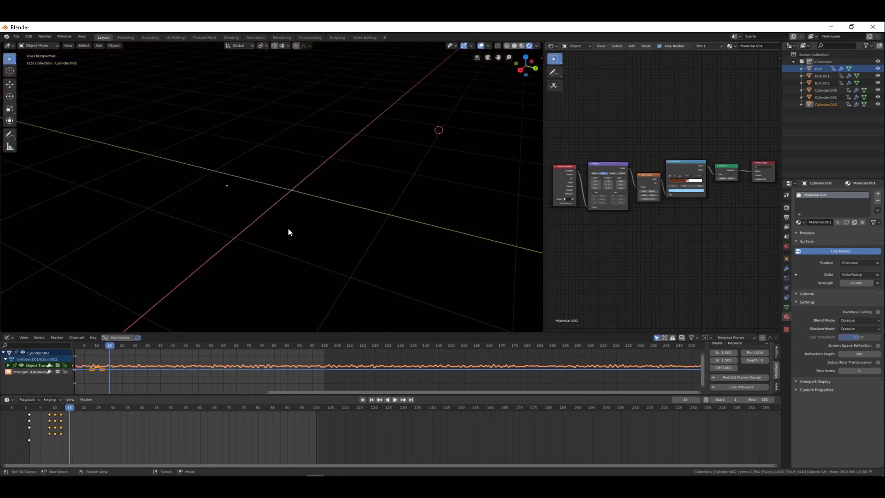
key(Right)
key(Right)
key(Right)
key(Right)
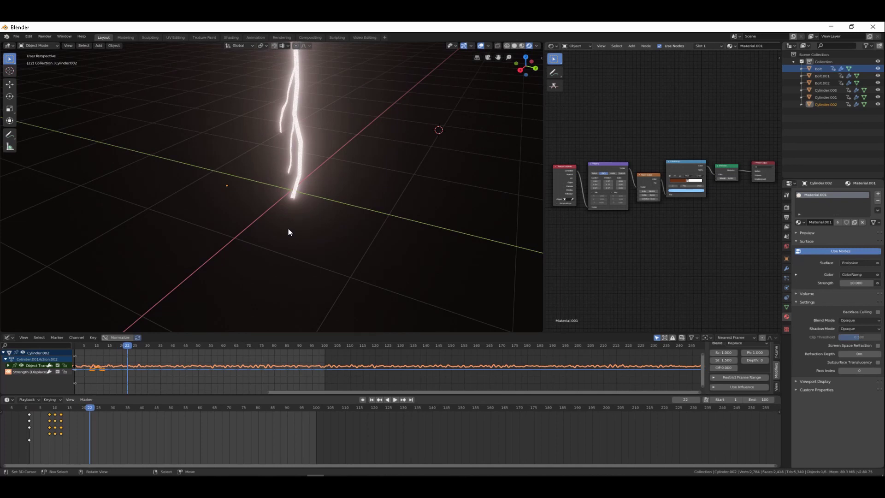
Duplicate Cylinder.000's three scale keyframes to frames 21, 23 and 25
click(828, 91)
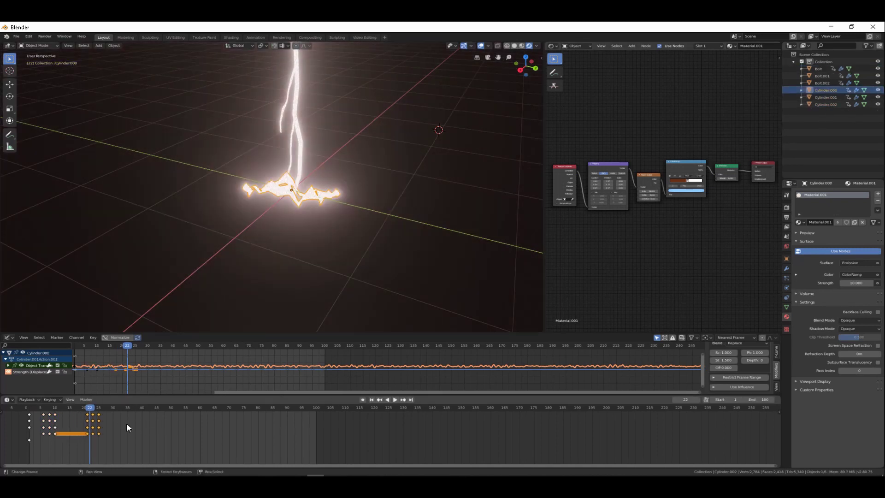
click(127, 424)
At frame 24, duplicate Cylinder.001's three scale keyframes to frames 23, 25 and 27
key(Right)
key(Right)
click(826, 98)
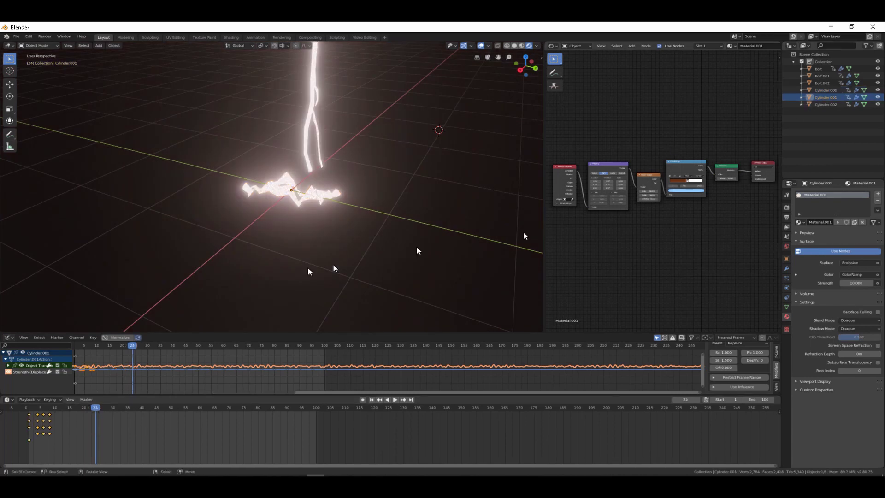
key(b)
drag(52, 439, 38, 411)
click(99, 423)
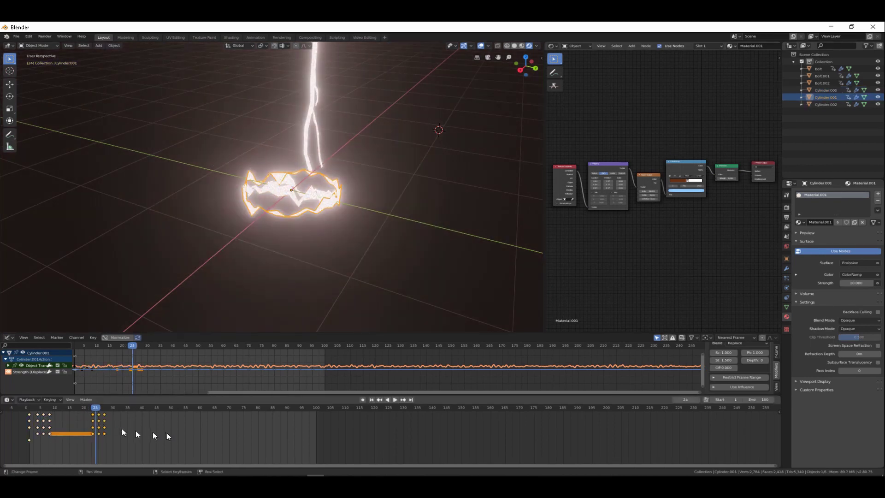
At frame 26, duplicate Cylinder.002's three scale keyframes to frames 25, 27 and 29
key(Right)
key(Right)
click(826, 105)
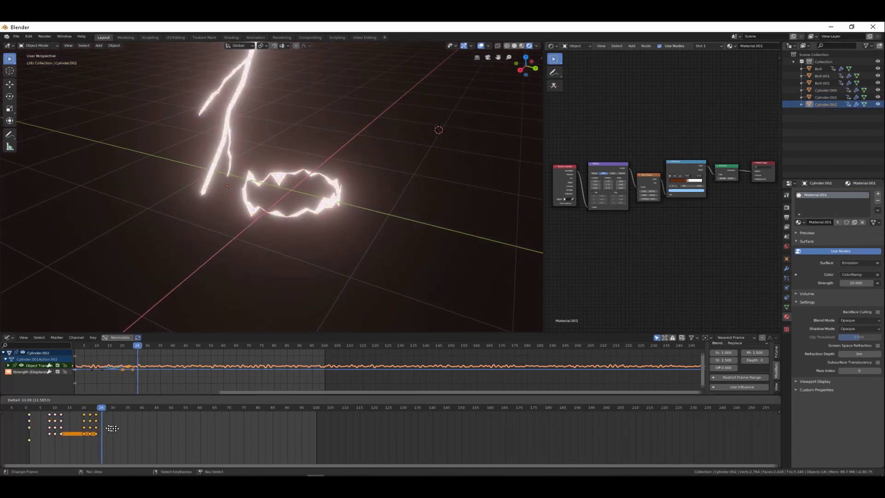
click(127, 428)
At frame 38, duplicate Cylinder.000's latest scale keyframes to frames 37, 39 and 41
key(space)
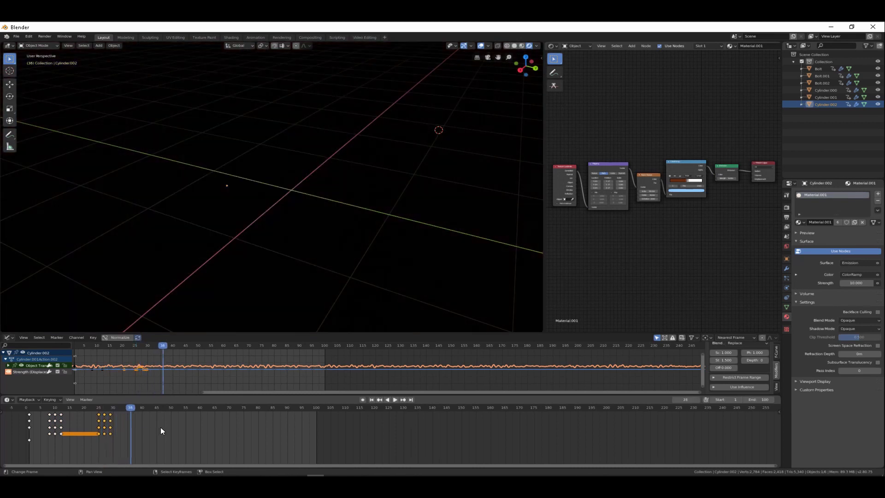
key(Right)
key(Right)
click(827, 91)
key(shift+d)
click(176, 431)
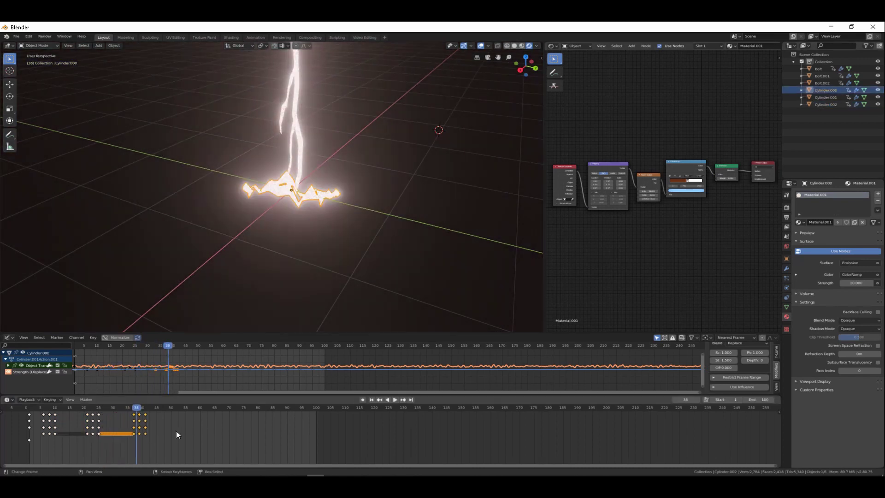
At frame 40, duplicate Cylinder.001's latest scale keyframes to frames 39, 41 and 43
key(Right)
key(Right)
click(825, 97)
key(shift+d)
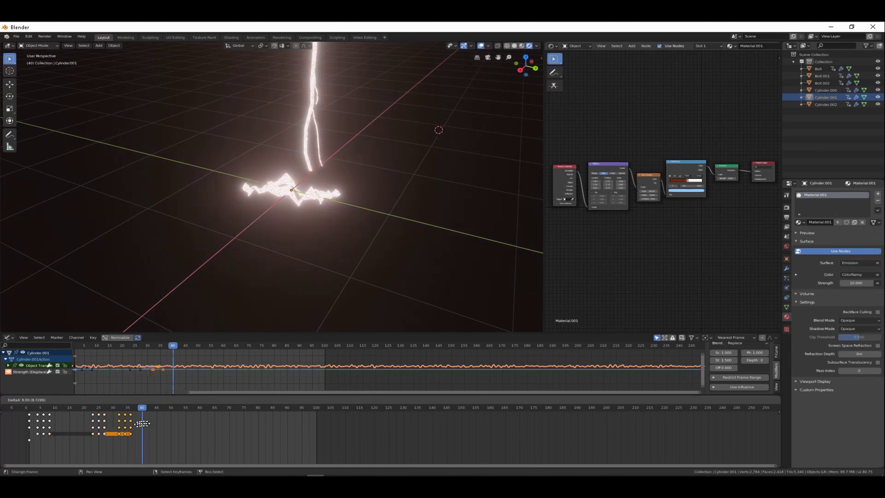
click(165, 424)
At frame 42, duplicate Cylinder.002's latest scale keyframes to frames 41, 43 and 45
key(Right)
key(Right)
click(826, 104)
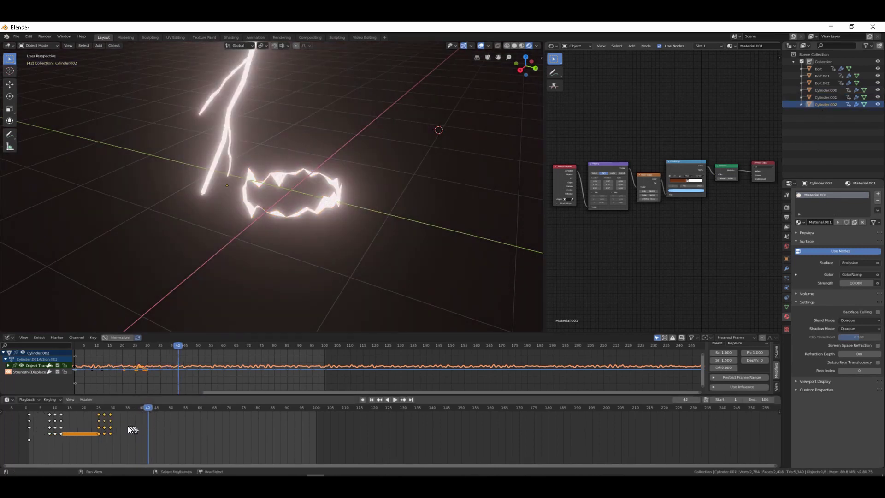
click(173, 427)
At the bolt strike on frame 50, duplicate Cylinder.000's latest scale keyframes to frames 49, 51 and 53
key(Right)
key(Right)
key(Right)
key(Right)
key(Right)
key(Right)
key(Right)
key(Right)
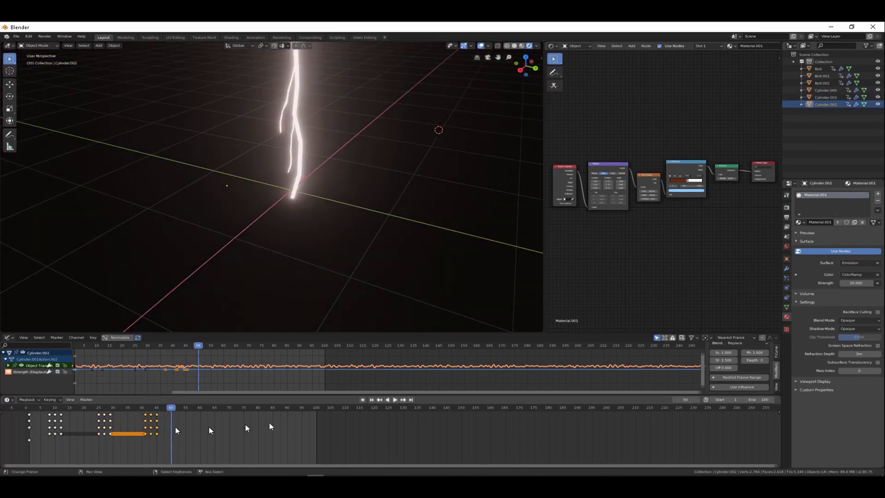
click(825, 91)
key(shift+d)
click(228, 432)
Duplicate Cylinder.001's latest scale keyframes to frames 51, 53 and 55, with the playhead at frame 52
key(Right)
key(Right)
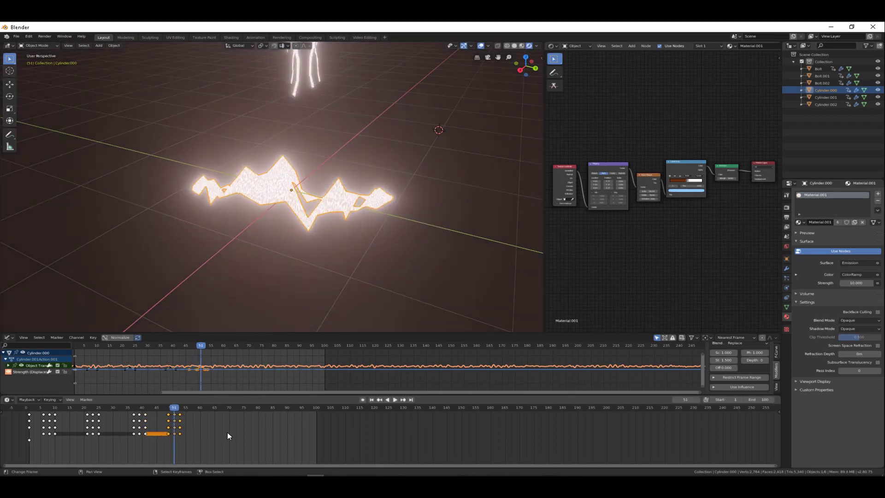
click(825, 97)
key(shift+d)
click(194, 422)
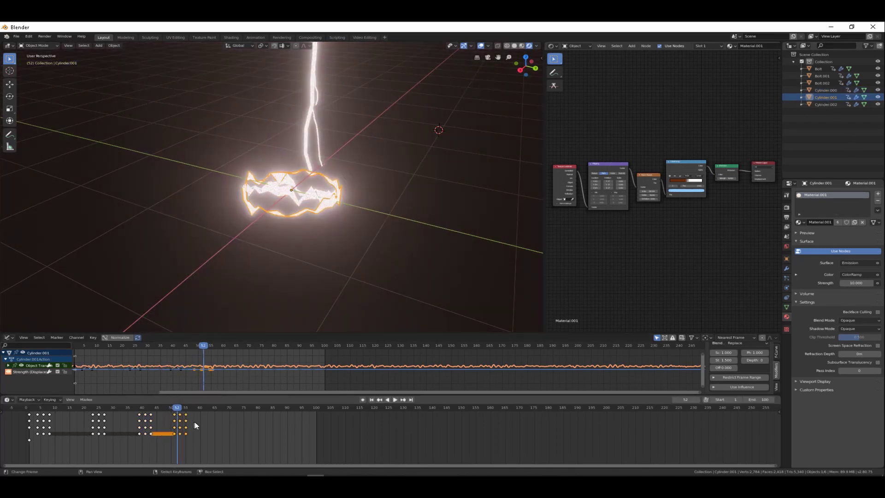
At frame 54, duplicate Cylinder.002's latest scale keyframes to frames 53, 55 and 57
key(Right)
key(Right)
click(826, 105)
key(shift+d)
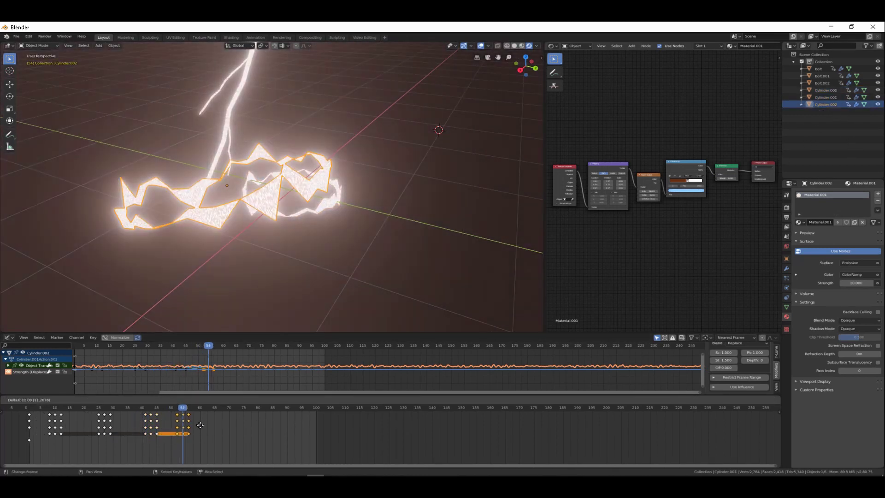
click(202, 424)
At the bolt strike on frame 70, duplicate Cylinder.000's latest scale keyframes to frames 69, 71 and 73
key(Right)
key(Right)
key(Right)
key(Right)
key(Right)
key(Right)
key(Right)
key(Right)
key(Right)
key(Right)
key(Right)
key(Right)
key(Right)
key(Right)
key(Right)
key(Right)
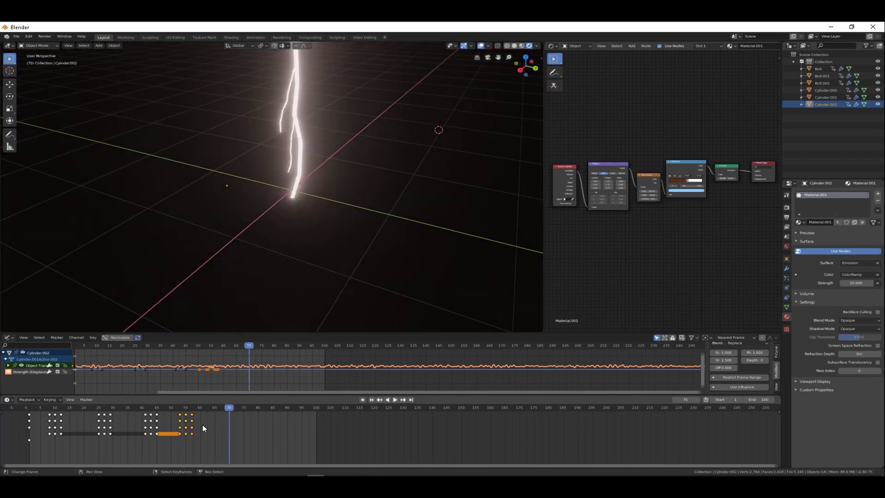
click(813, 90)
key(shift+d)
click(248, 427)
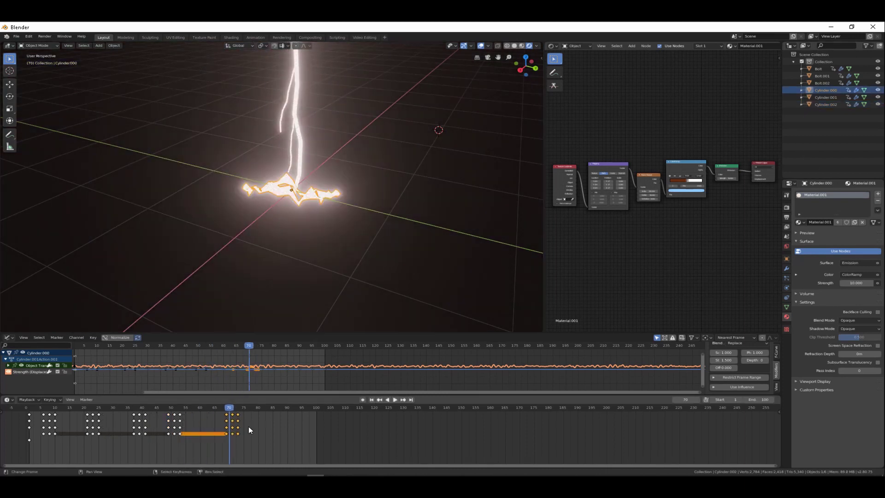
At frame 72, duplicate Cylinder.001's latest scale keyframes to frames 71, 73 and 75
key(Right)
key(Right)
click(826, 97)
key(shift+d)
click(258, 427)
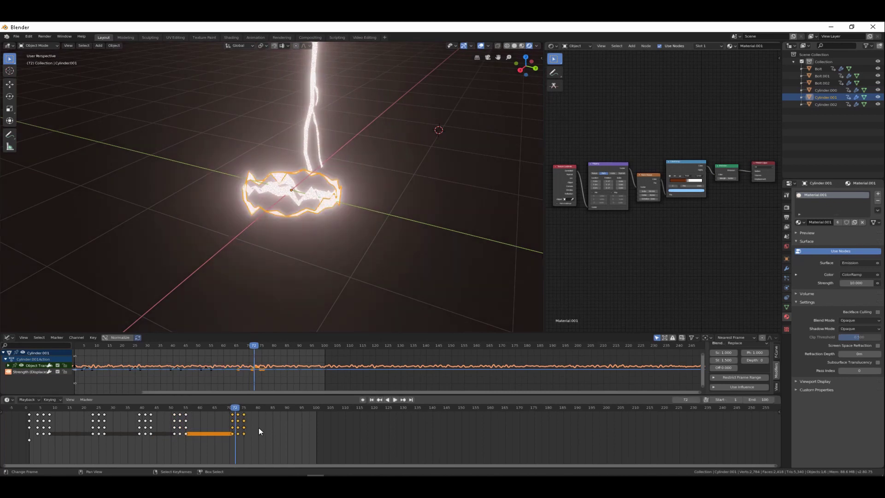
Duplicate Cylinder.002's latest scale keyframes to frames 73, 75 and 77
key(Right)
key(Right)
click(826, 105)
key(shift+d)
click(248, 425)
At the bolt strike on frame 84, duplicate Cylinder.000's latest scale keyframes to frames 83, 85 and 87
key(Right)
key(Right)
key(Right)
key(Right)
key(Right)
key(Right)
key(Right)
key(Right)
key(Right)
key(Right)
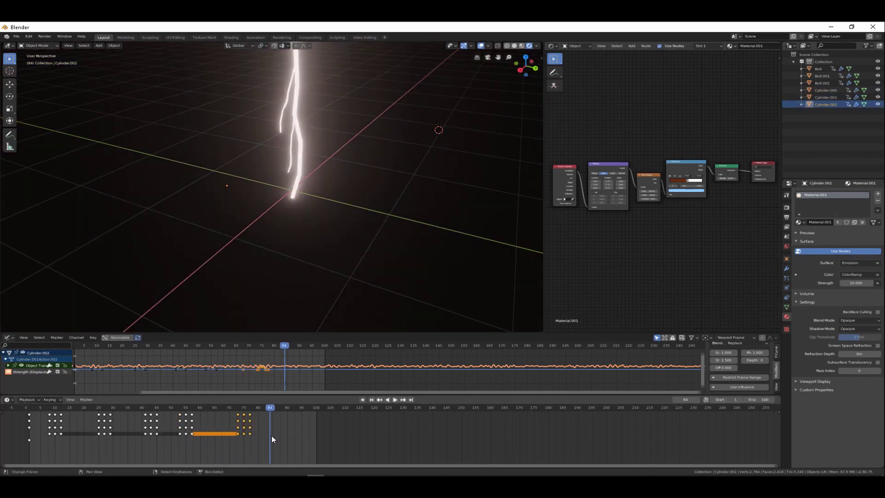
click(826, 91)
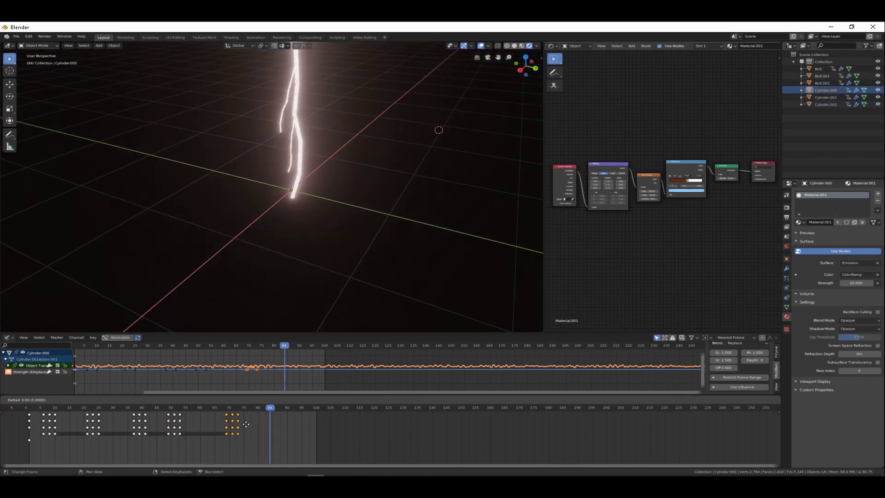
key(shift+d)
click(289, 424)
Duplicate Cylinder.001's latest scale keyframes to frames 85, 87 and 89, and advance the playhead to frame 88
key(Right)
key(Right)
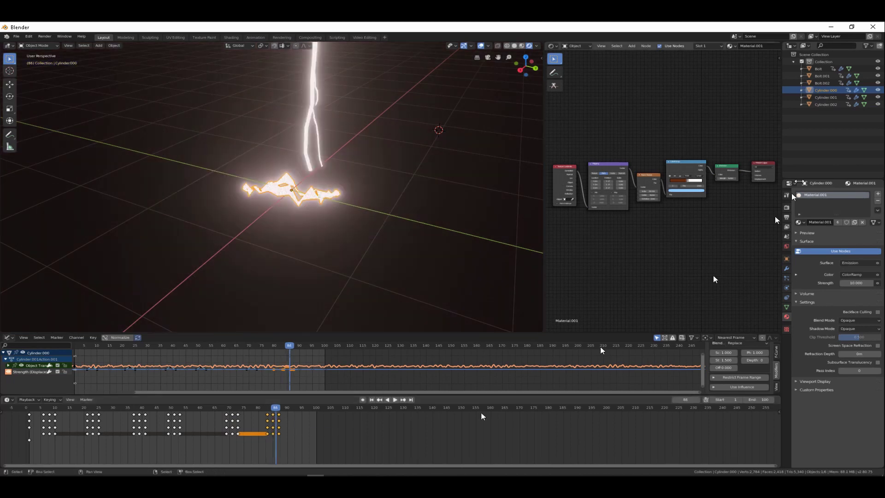
click(826, 97)
click(294, 423)
key(Right)
key(Right)
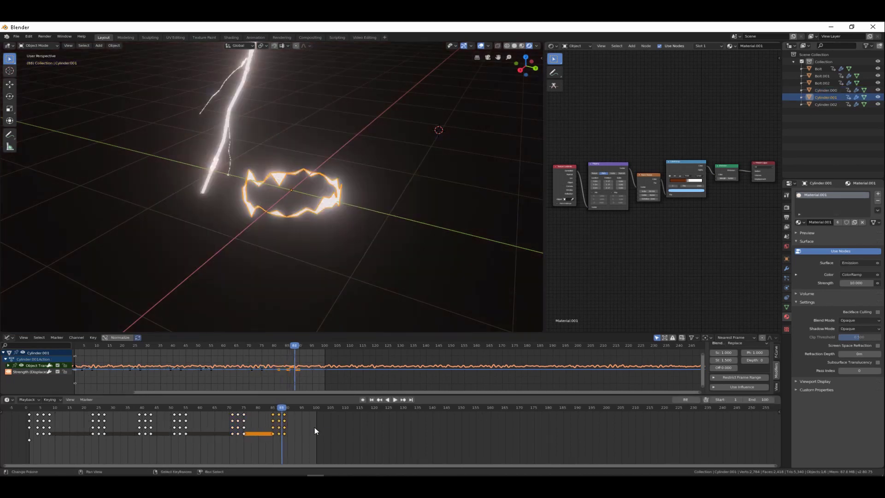
Duplicate Cylinder.002's latest scale keyframes to frames 87, 89 and 91
click(827, 104)
key(shift+d)
click(294, 425)
Advance to the bolt strike at frame 96 and duplicate Cylinder.000's latest scale keyframes around it
key(Right)
key(Right)
key(Right)
key(Right)
key(Right)
key(Right)
key(Right)
key(Right)
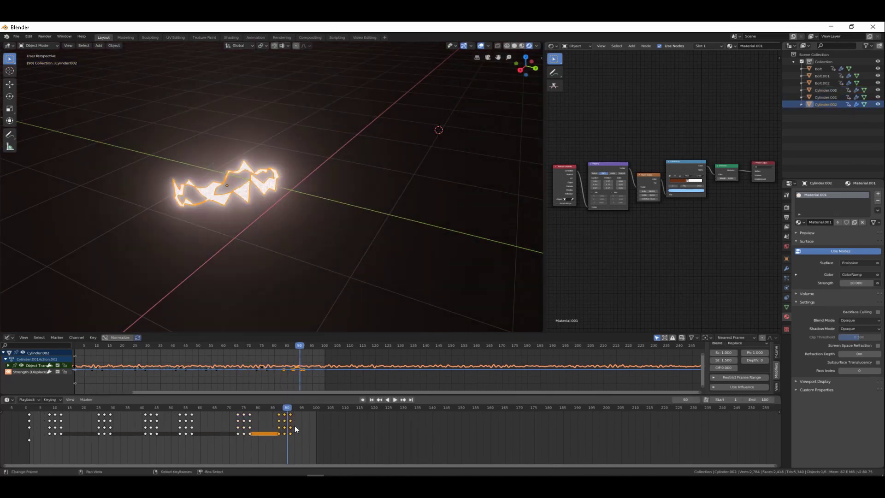
click(825, 90)
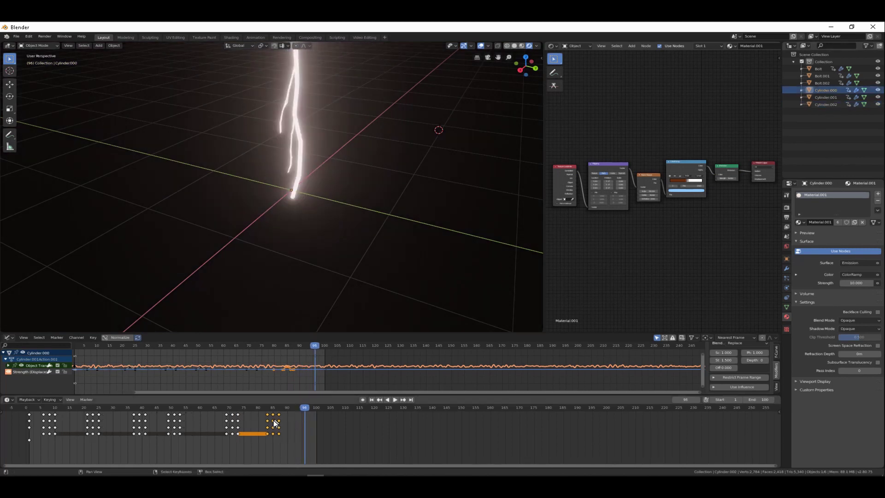
click(311, 426)
At frame 98, duplicate Cylinder.001's latest scale keyframes to frames 97, 99 and 101
key(Right)
key(Right)
click(826, 97)
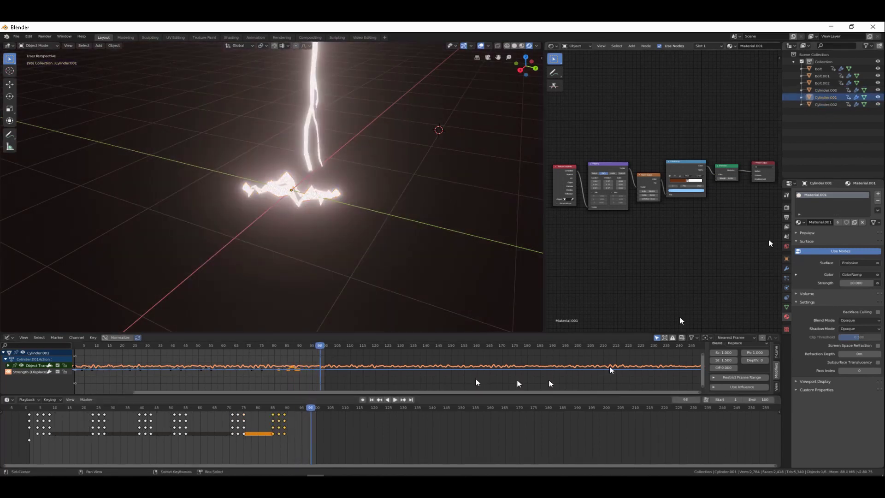
key(shift+d)
click(314, 421)
At frame 100, duplicate Cylinder.002's latest scale keyframes to frames 99, 101 and 103
key(Right)
key(Right)
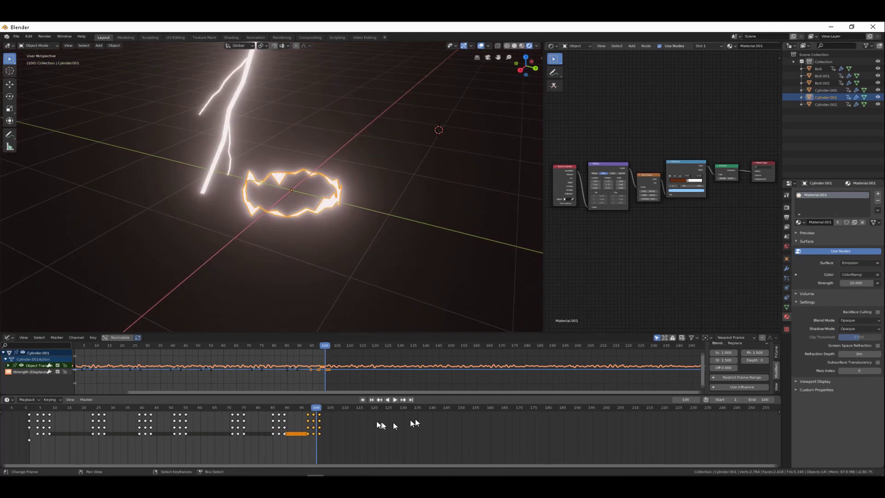
click(825, 104)
key(shift+d)
click(323, 425)
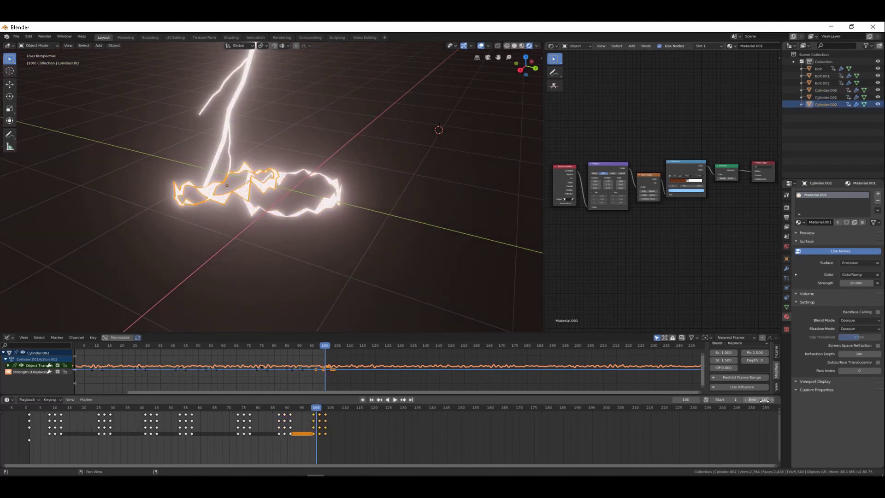
Extend the animation's end frame to 105 and play the lightning animation from frame 1
key(Right)
key(Right)
key(Right)
key(Right)
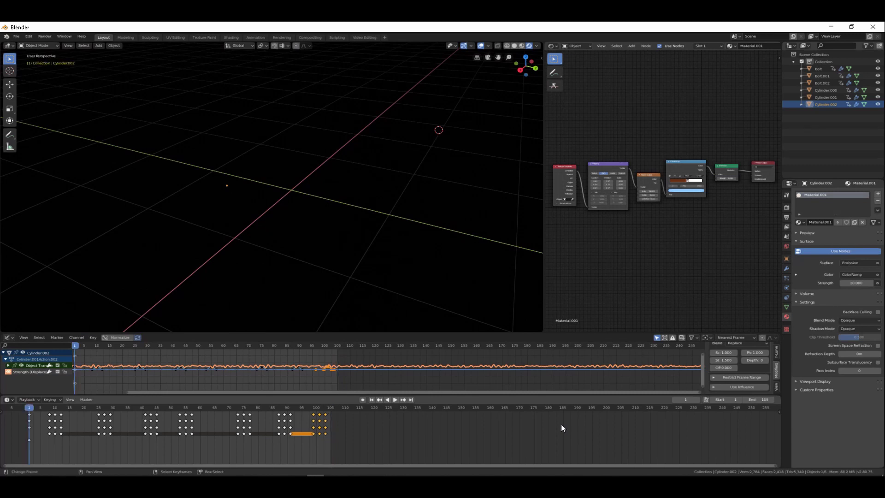
key(space)
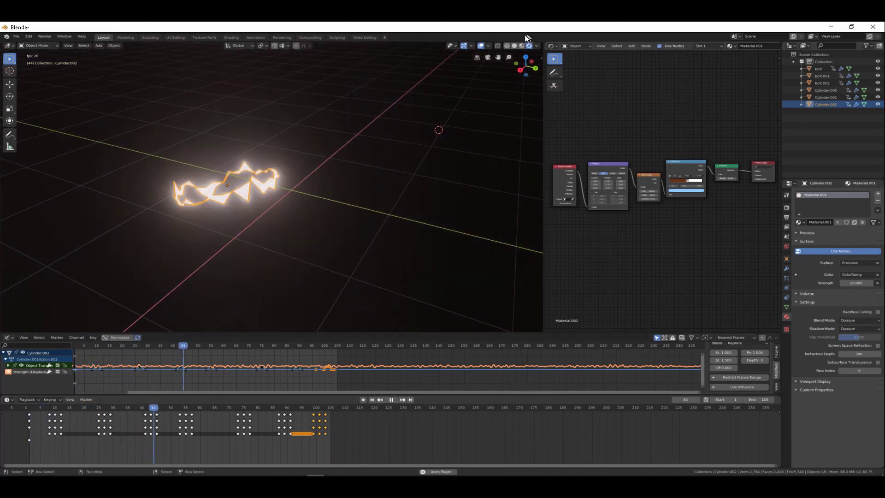